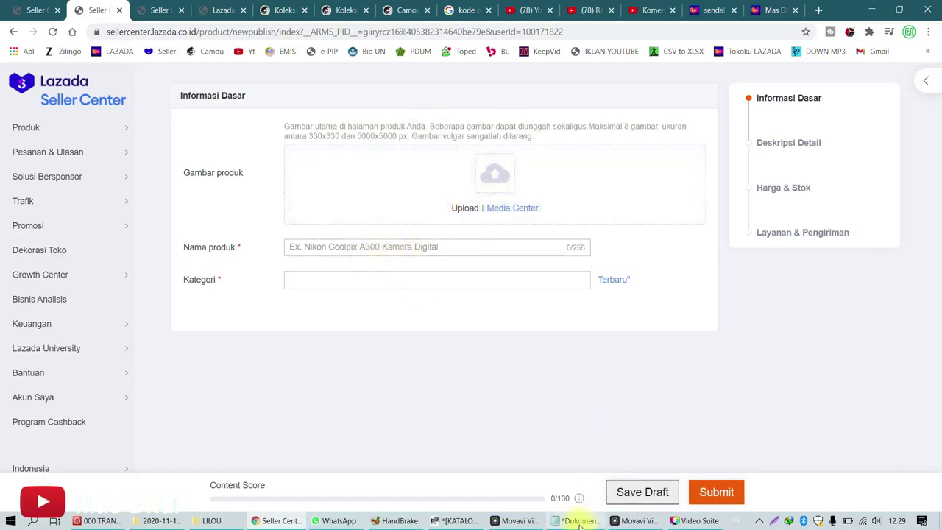
Step: Fill in the product name with the prepared "Sandal Wanita Teplek Camou Lilou" title from the Notepad notes and choose the recommended category ending in Sandal Selop
{"action": "mouse_move", "coordinate": [580, 521]}
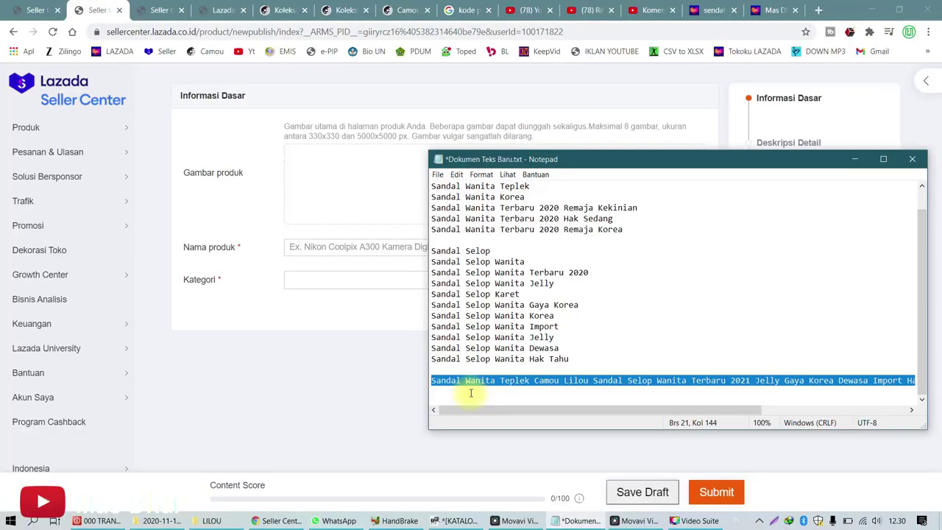
{"action": "scroll", "coordinate": [563, 297], "scroll_direction": "up", "scroll_amount": 1}
{"action": "scroll", "coordinate": [490, 195], "scroll_direction": "down", "scroll_amount": 1}
{"action": "scroll", "coordinate": [500, 192], "scroll_direction": "up", "scroll_amount": 1}
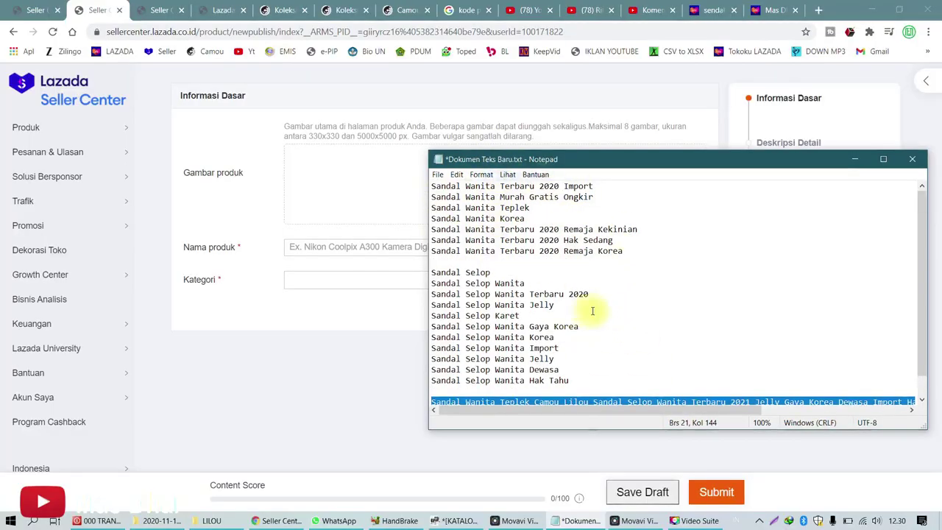
{"action": "scroll", "coordinate": [500, 412], "scroll_direction": "down", "scroll_amount": 1}
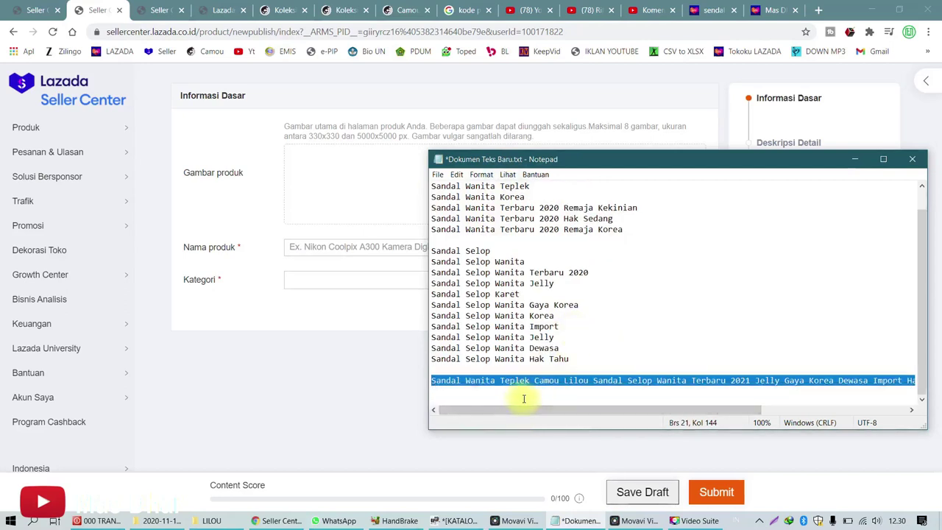
{"action": "left_click", "coordinate": [317, 249]}
{"action": "key", "text": "ctrl+v"}
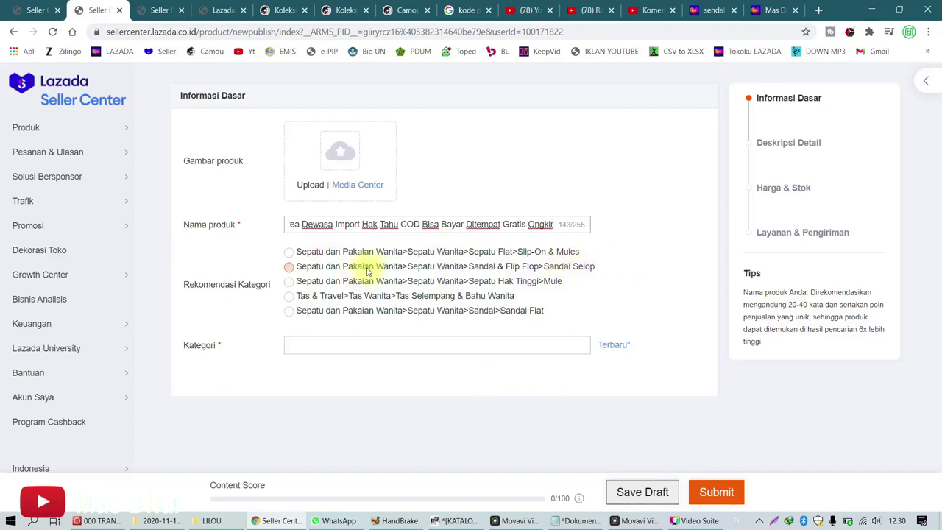
{"action": "left_click", "coordinate": [573, 266]}
{"action": "left_click", "coordinate": [572, 267]}
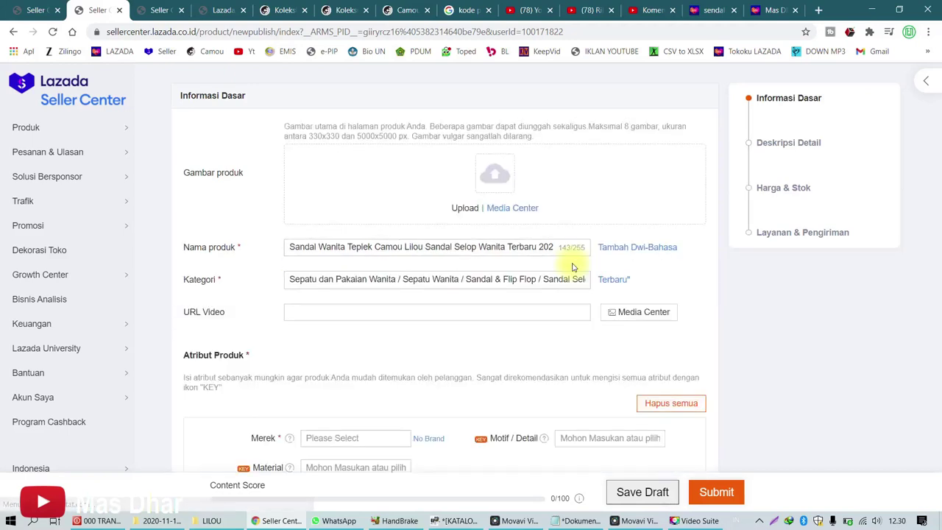
Step: Set the product attributes Merek to Camou, Motif / Detail to Polos and Material to Non Kulit
{"action": "scroll", "coordinate": [409, 208], "scroll_direction": "down", "scroll_amount": 5}
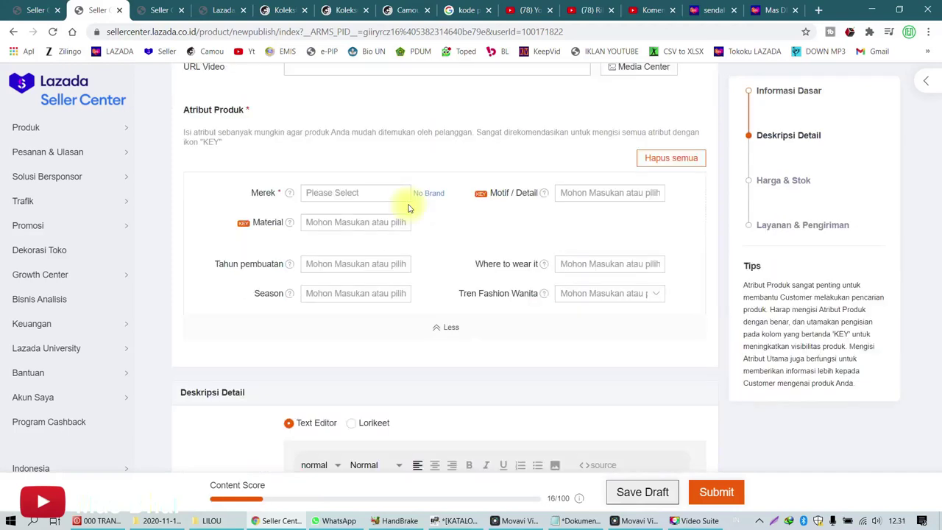
{"action": "left_click", "coordinate": [325, 195]}
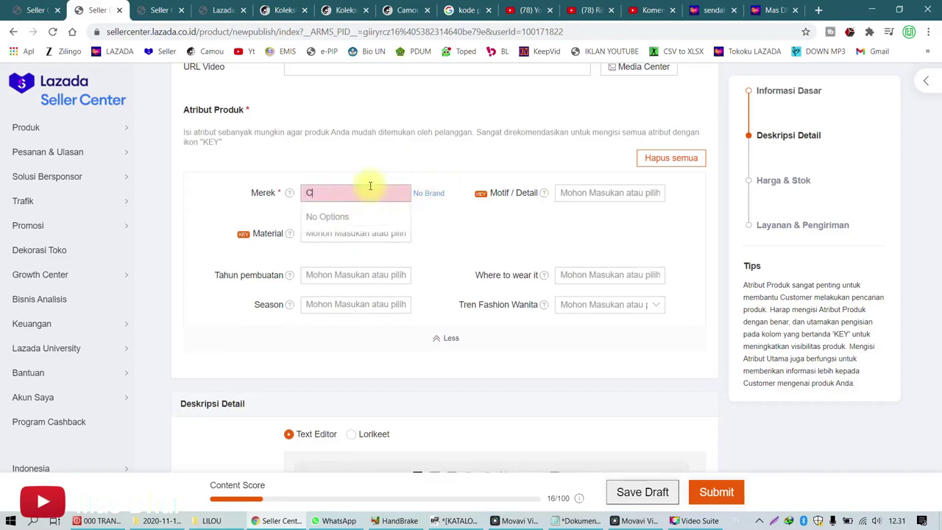
{"action": "left_click", "coordinate": [342, 217]}
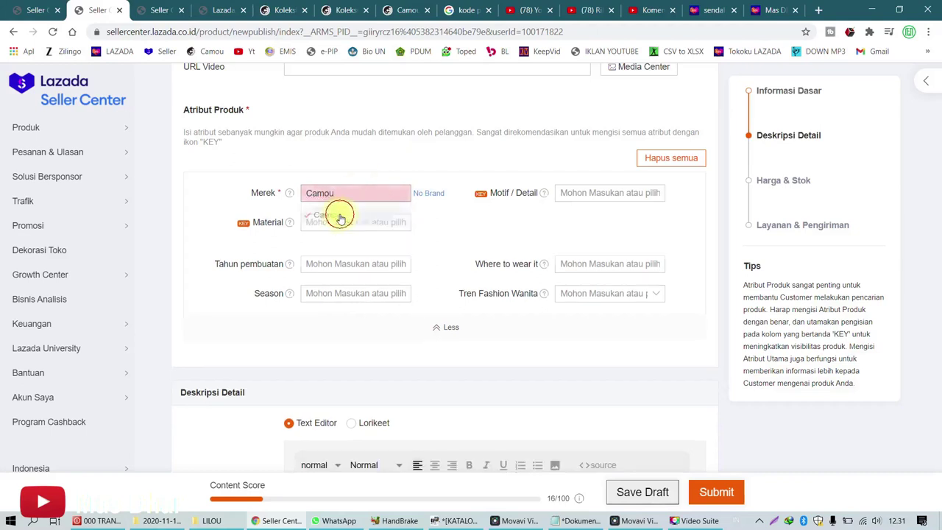
{"action": "left_click", "coordinate": [628, 195]}
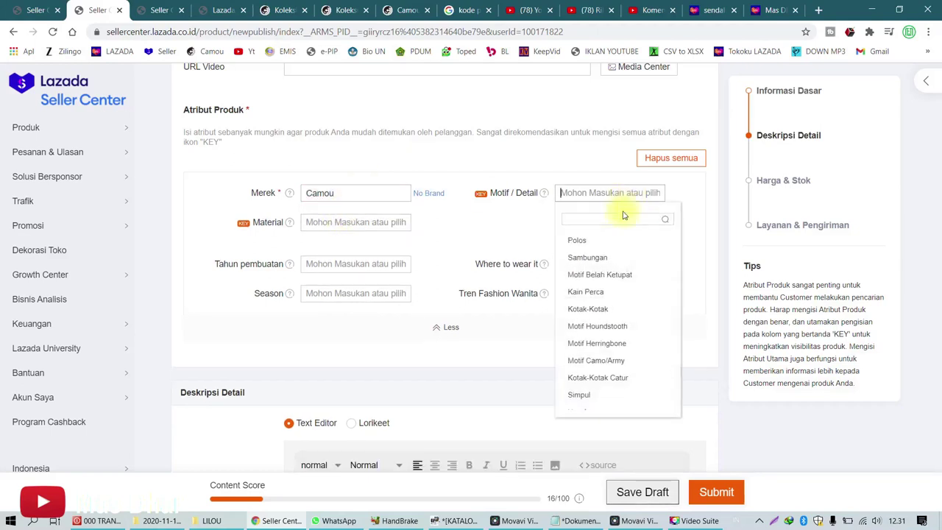
{"action": "left_click", "coordinate": [603, 243]}
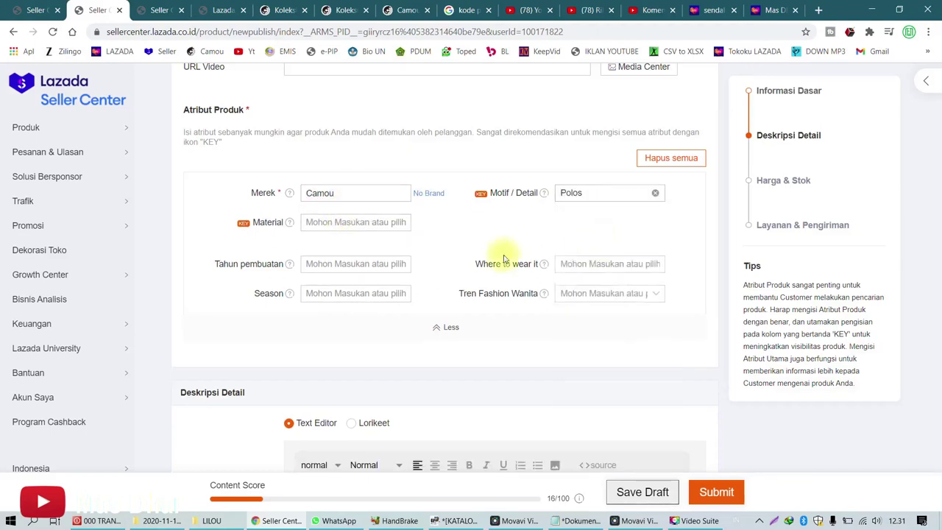
{"action": "left_click", "coordinate": [370, 215]}
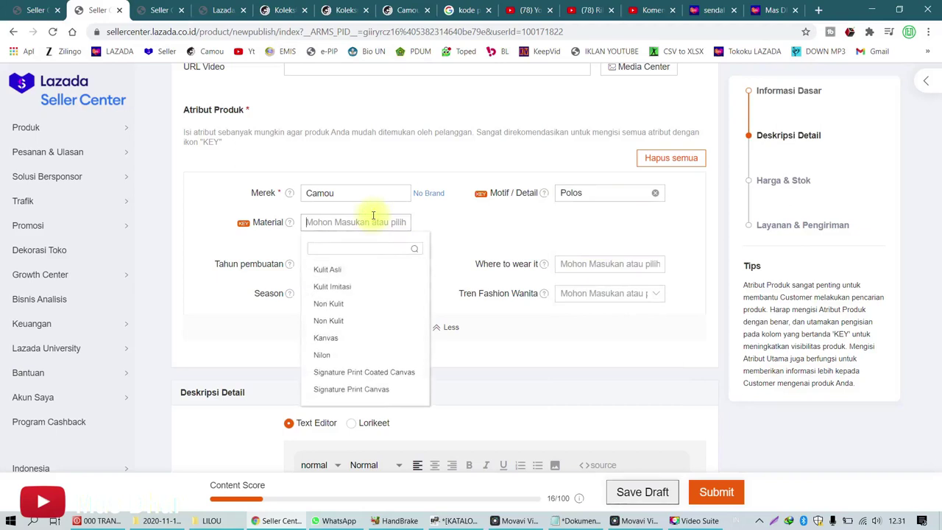
{"action": "left_click", "coordinate": [347, 304]}
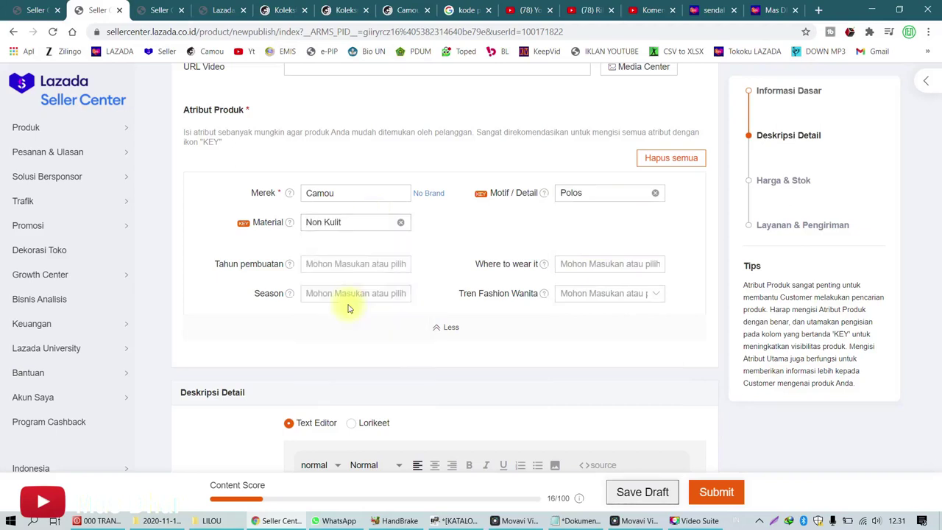
Step: Set the product's Tahun pembuatan to 2020 and its Season to Summer
{"action": "left_click", "coordinate": [351, 268]}
{"action": "left_click", "coordinate": [339, 310]}
{"action": "left_click", "coordinate": [340, 291]}
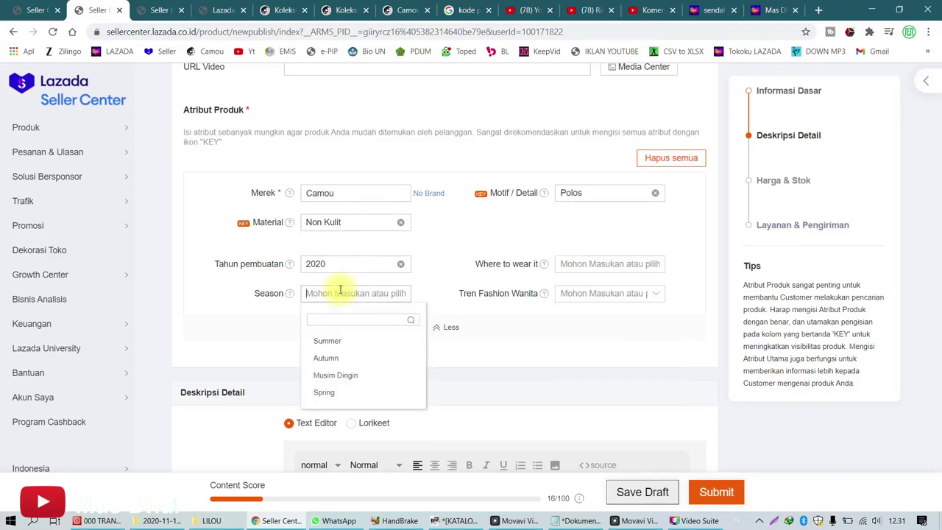
{"action": "left_click", "coordinate": [332, 340]}
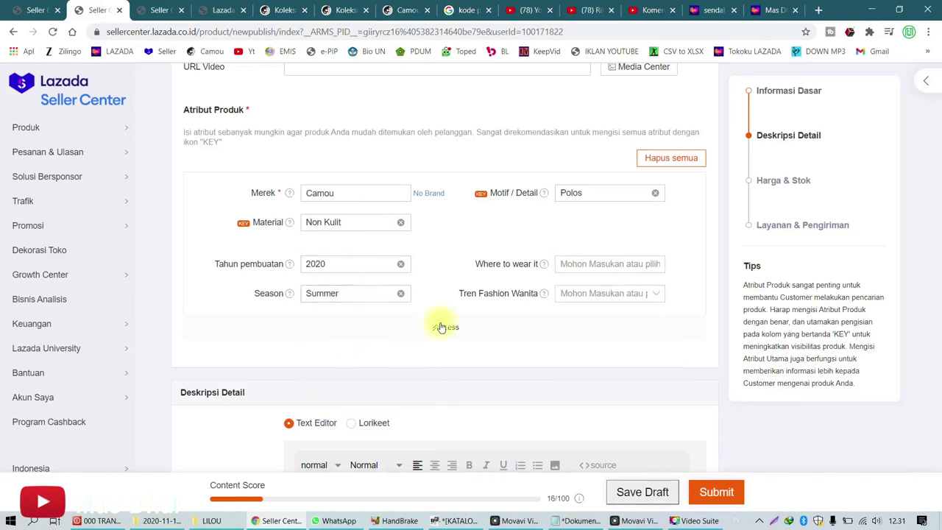
Step: Set both the Where to wear it and Tren Fashion Wanita attributes to Kasual
{"action": "left_click", "coordinate": [608, 266]}
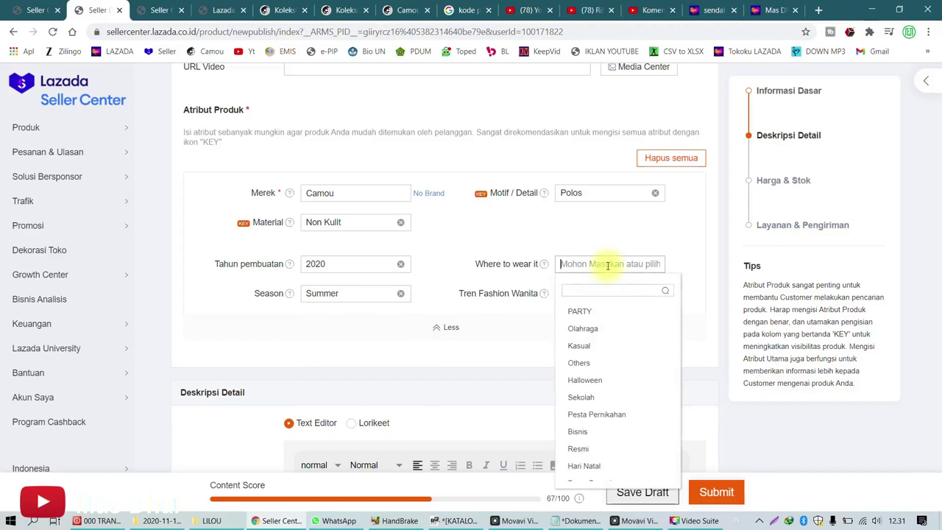
{"action": "left_click", "coordinate": [600, 354]}
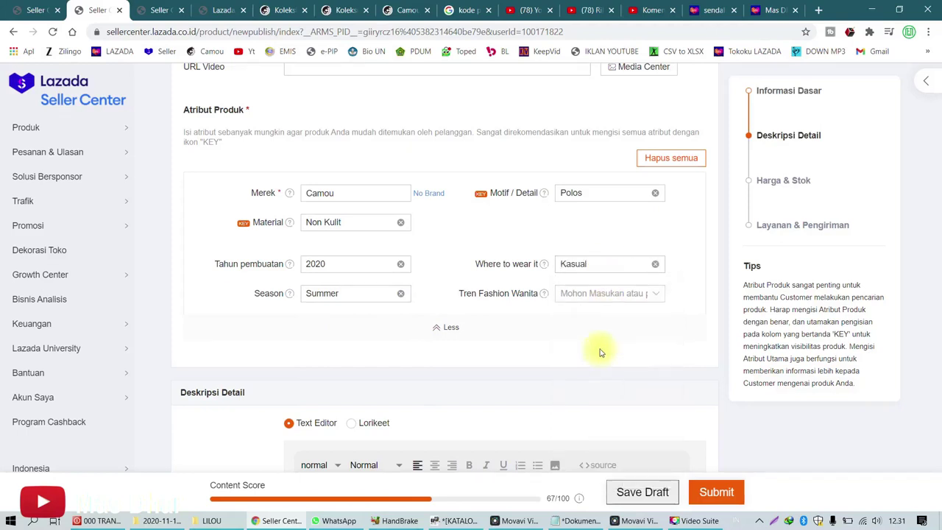
{"action": "left_click", "coordinate": [595, 292]}
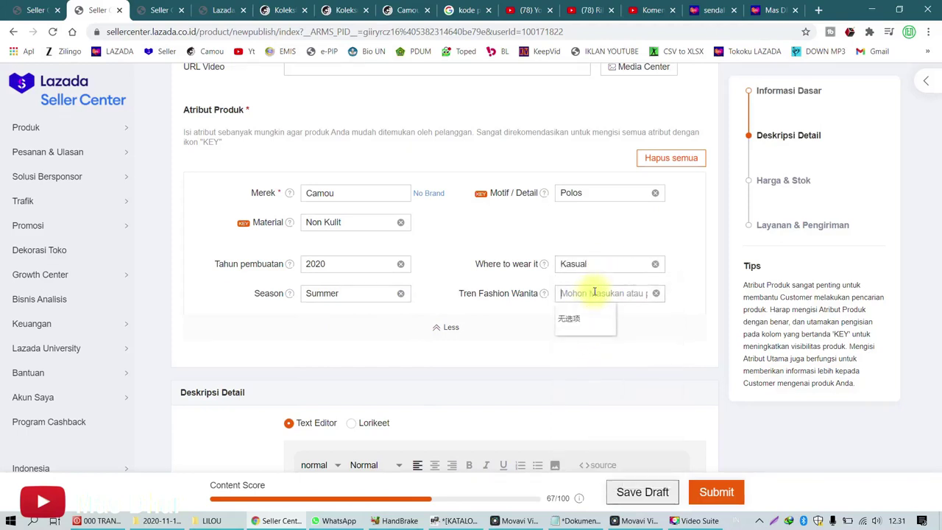
{"action": "type", "text": "Ka"}
{"action": "left_click", "coordinate": [651, 349]}
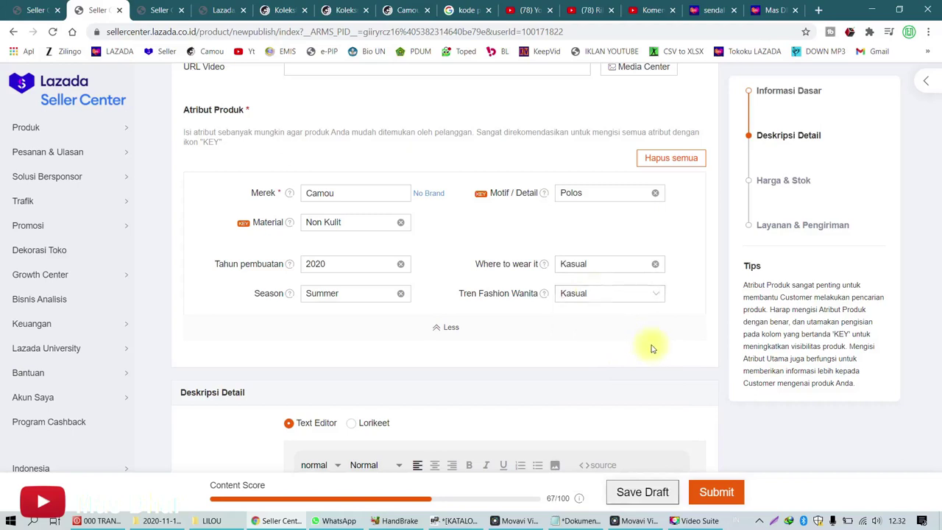
Step: Switch the long description to Lorikeet, open its decoration editor and dismiss the welcome notice
{"action": "scroll", "coordinate": [652, 349], "scroll_direction": "down", "scroll_amount": 3}
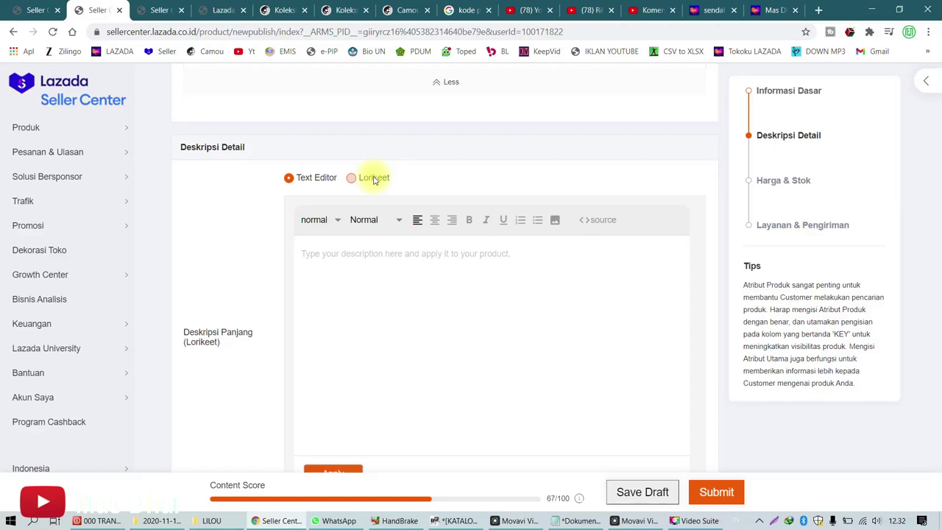
{"action": "left_click", "coordinate": [373, 178]}
{"action": "left_click", "coordinate": [379, 336]}
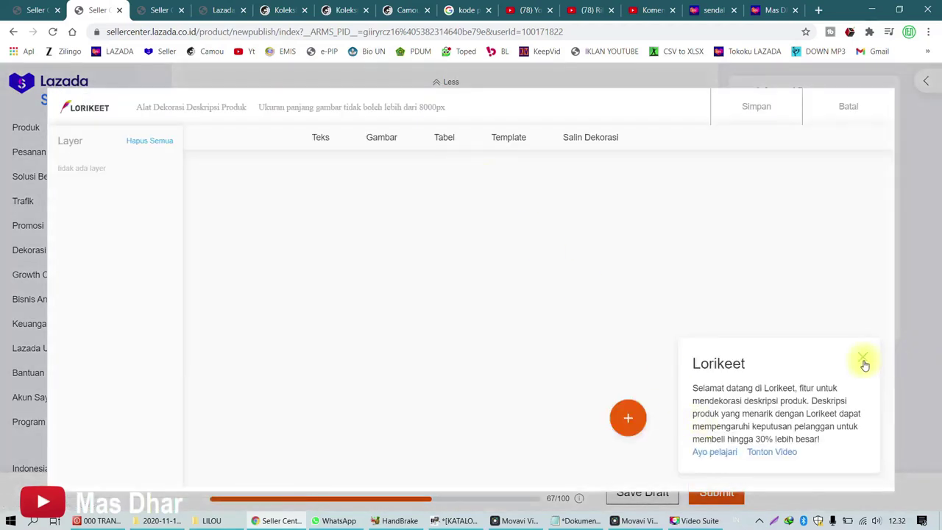
{"action": "left_click", "coordinate": [863, 360]}
Step: Add a text module to the empty Lorikeet canvas and set its height to 3000 px
{"action": "left_click", "coordinate": [628, 417]}
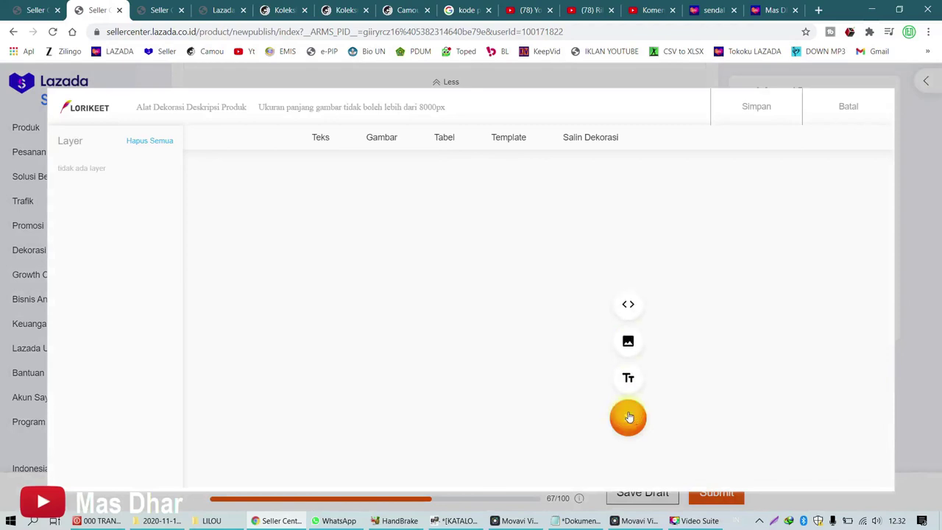
{"action": "left_click", "coordinate": [627, 418]}
{"action": "left_click", "coordinate": [627, 418]}
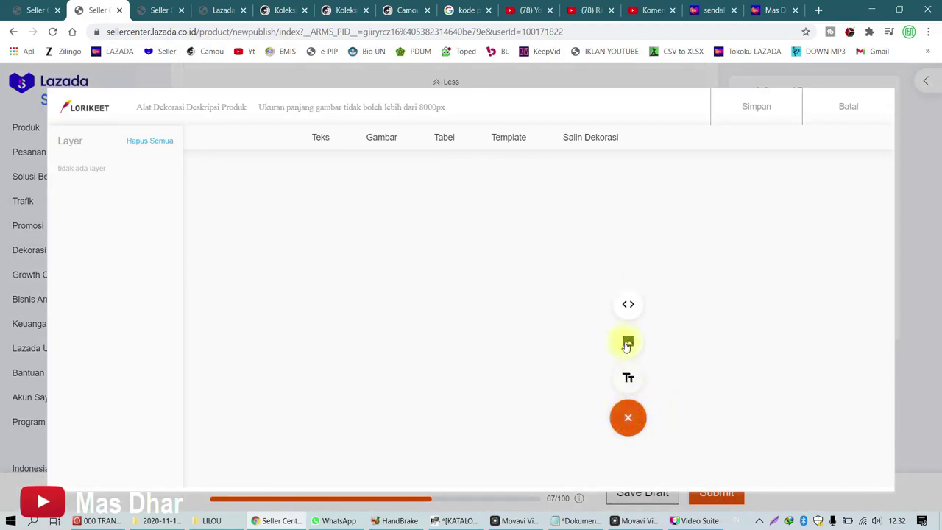
{"action": "left_click", "coordinate": [627, 381]}
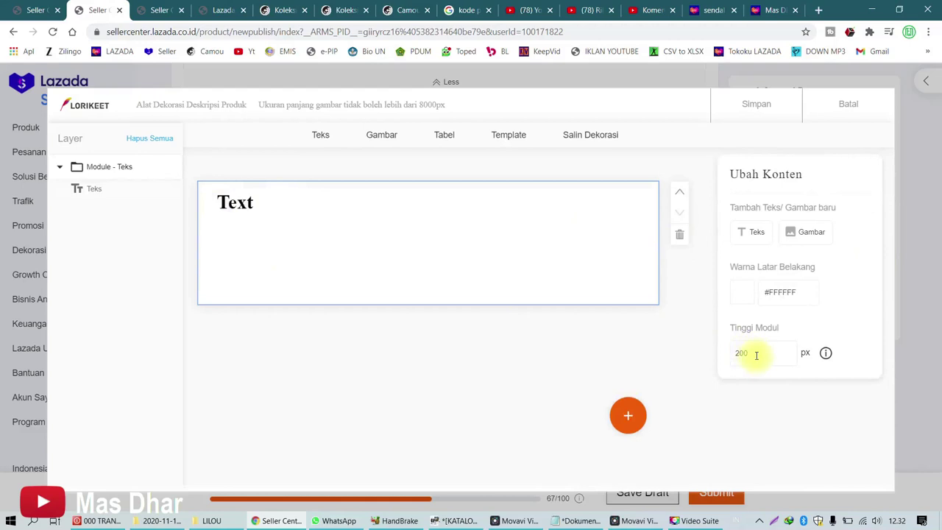
{"action": "left_click_drag", "start_coordinate": [755, 354], "coordinate": [704, 343]}
{"action": "left_click_drag", "start_coordinate": [757, 353], "coordinate": [714, 346]}
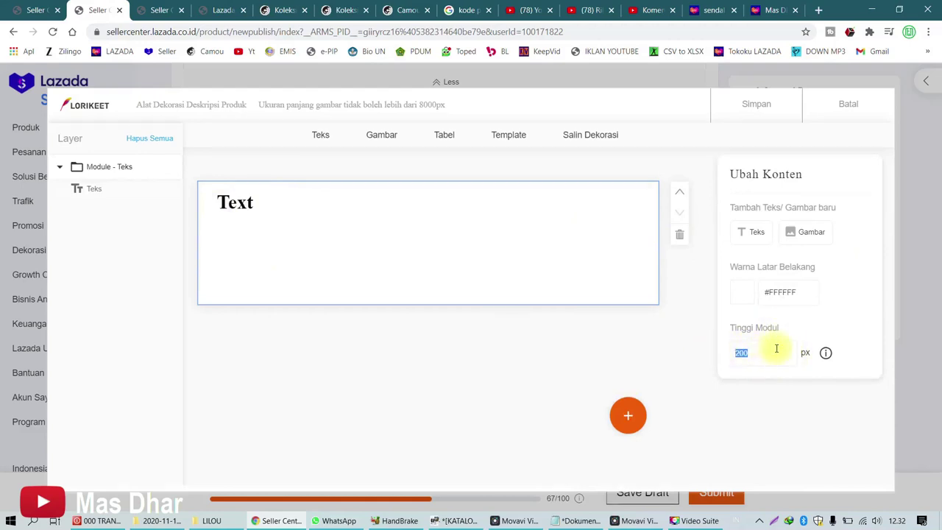
{"action": "type", "text": "300"}
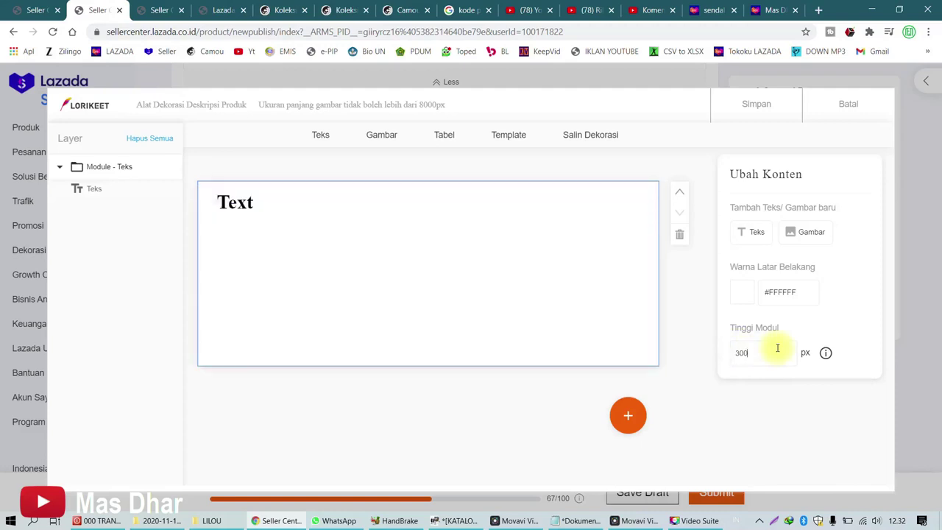
{"action": "type", "text": "0"}
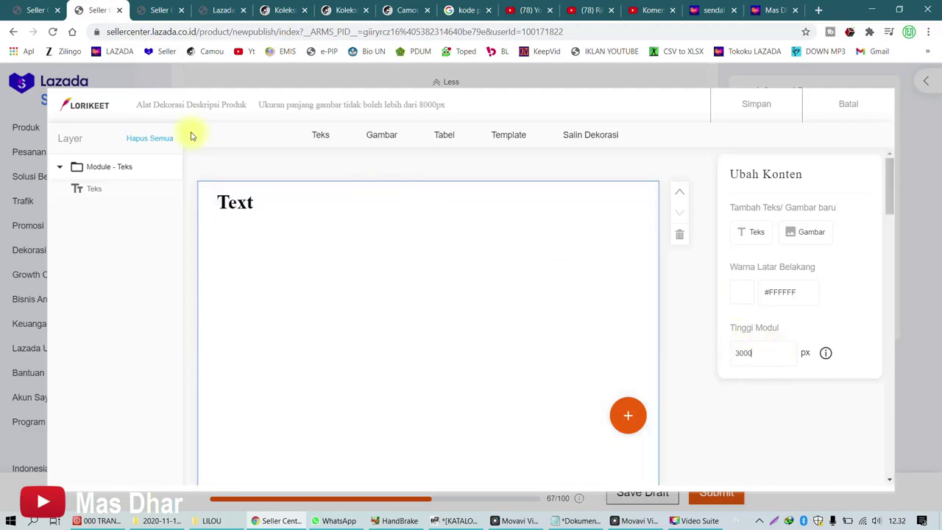
Step: Duplicate the module's text element and place the copy well below the original, roughly aligned with it
{"action": "left_click", "coordinate": [244, 201]}
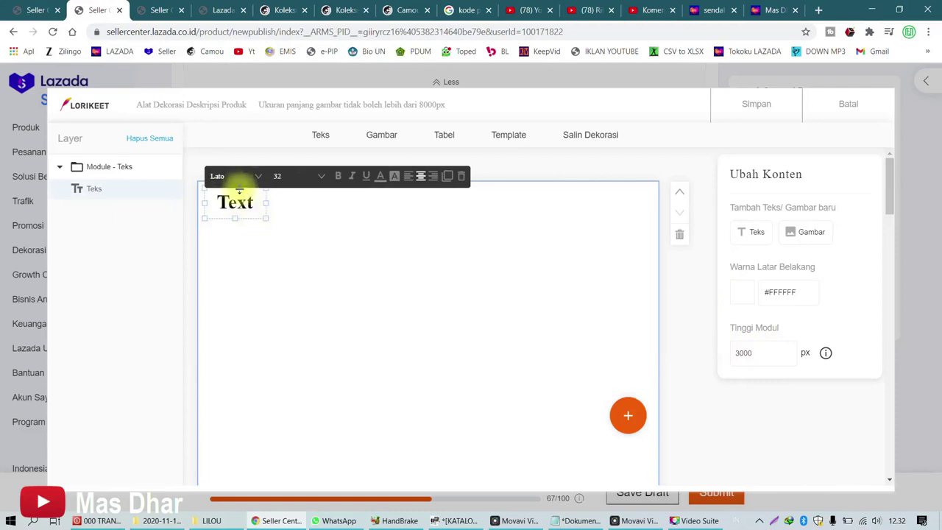
{"action": "left_click", "coordinate": [446, 175]}
{"action": "left_click_drag", "start_coordinate": [248, 223], "coordinate": [243, 402]}
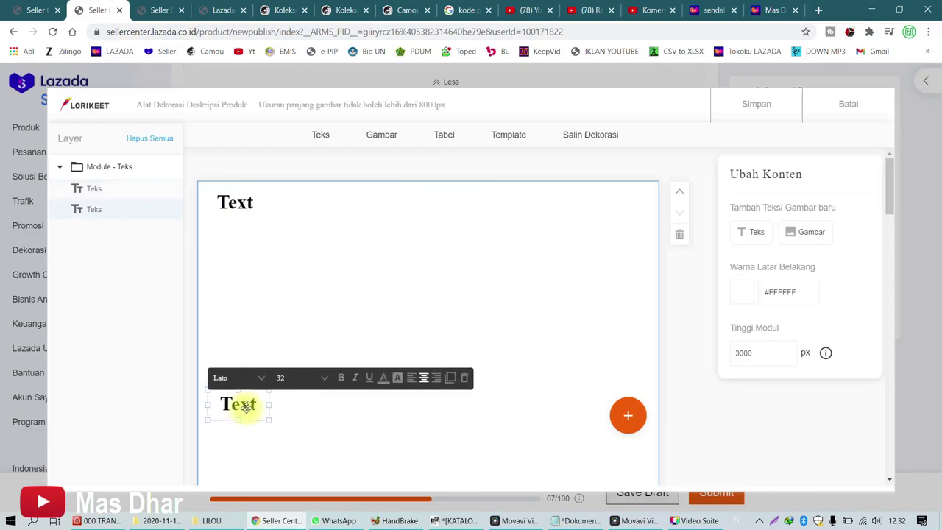
{"action": "left_click", "coordinate": [353, 267]}
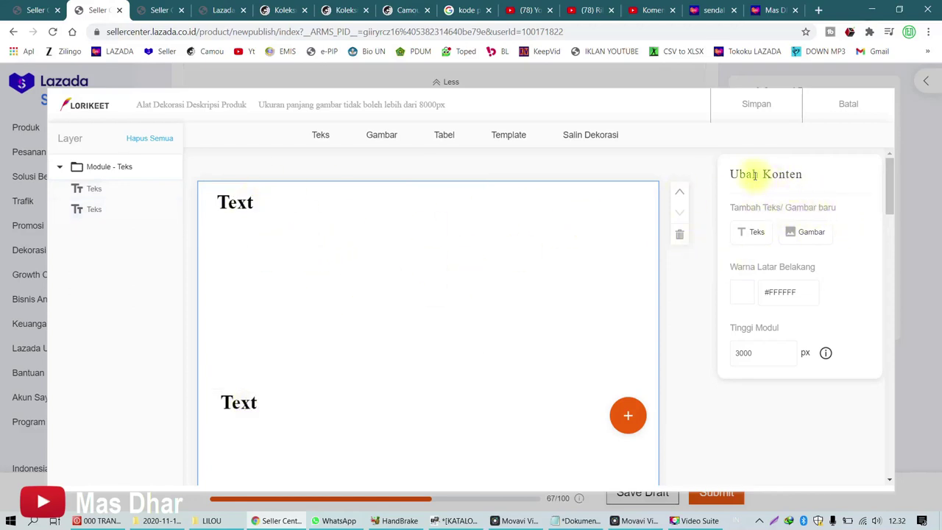
Step: Add two image placeholders to the module and position one beneath the upper text and one beneath the lower text
{"action": "left_click_drag", "start_coordinate": [731, 174], "coordinate": [799, 175]}
{"action": "left_click", "coordinate": [849, 218]}
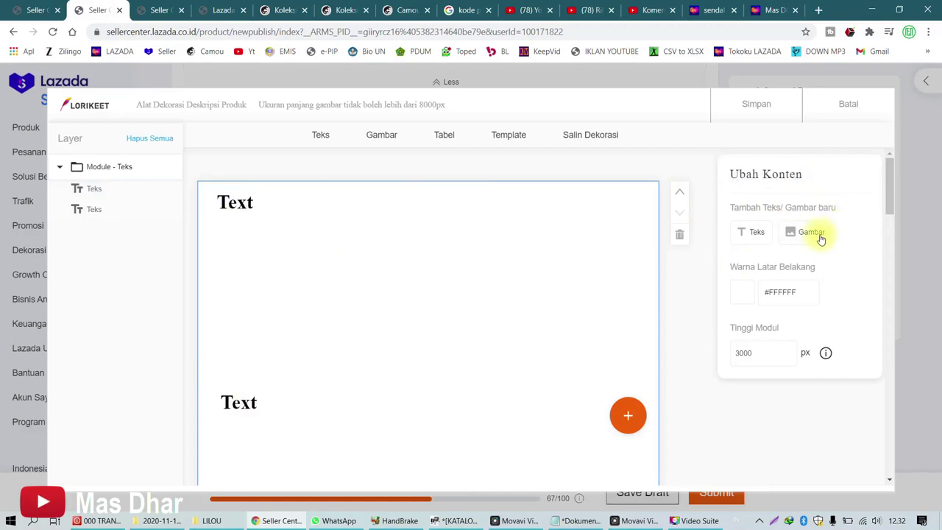
{"action": "double_click", "coordinate": [811, 232]}
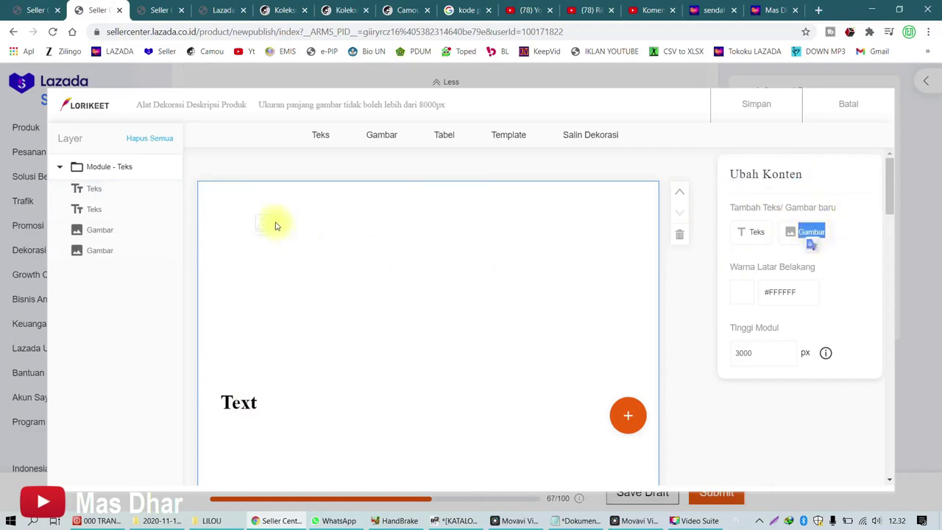
{"action": "left_click", "coordinate": [298, 221]}
{"action": "left_click_drag", "start_coordinate": [300, 204], "coordinate": [315, 278]}
{"action": "left_click", "coordinate": [270, 209]}
{"action": "left_click_drag", "start_coordinate": [270, 209], "coordinate": [301, 442]}
Step: Change the upper text to "Kenapa Harus Sandal Camou" and widen its box across the module
{"action": "left_click", "coordinate": [237, 209]}
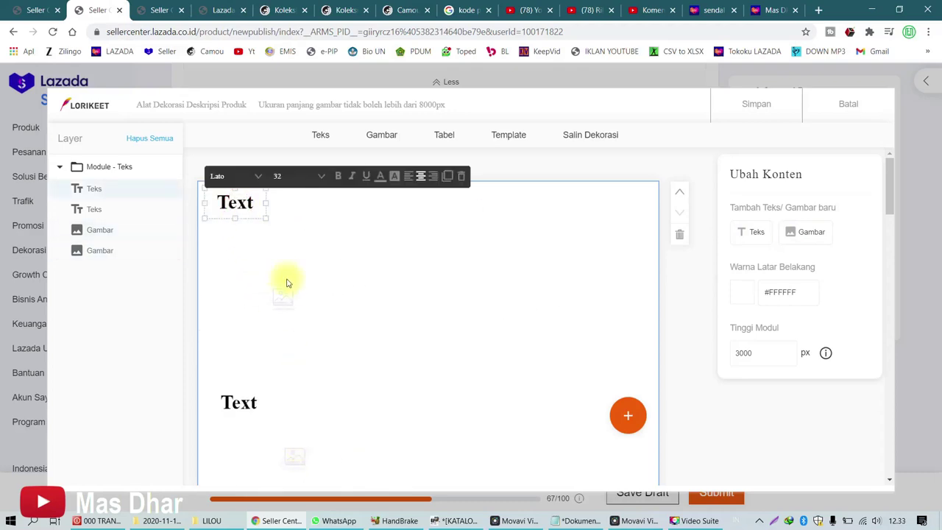
{"action": "left_click", "coordinate": [295, 271]}
{"action": "left_click", "coordinate": [234, 204]}
{"action": "double_click", "coordinate": [234, 206]}
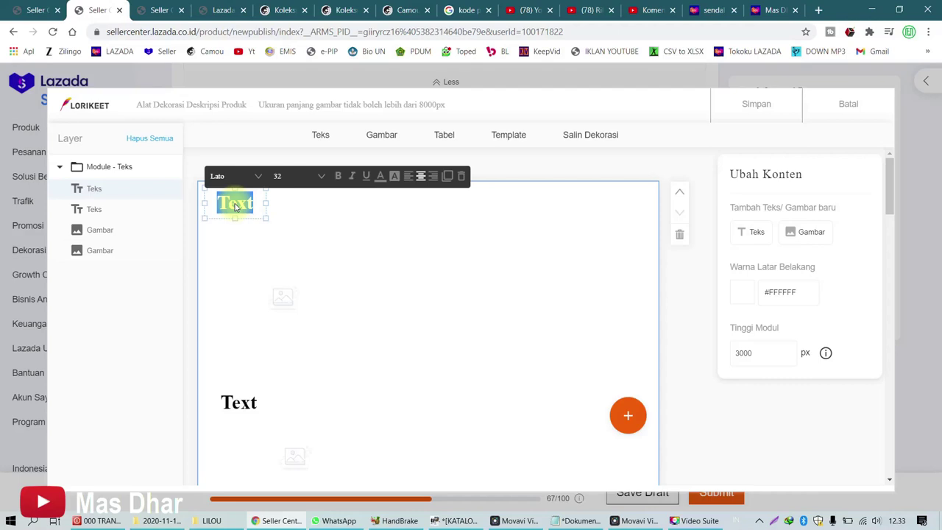
{"action": "type", "text": "K"}
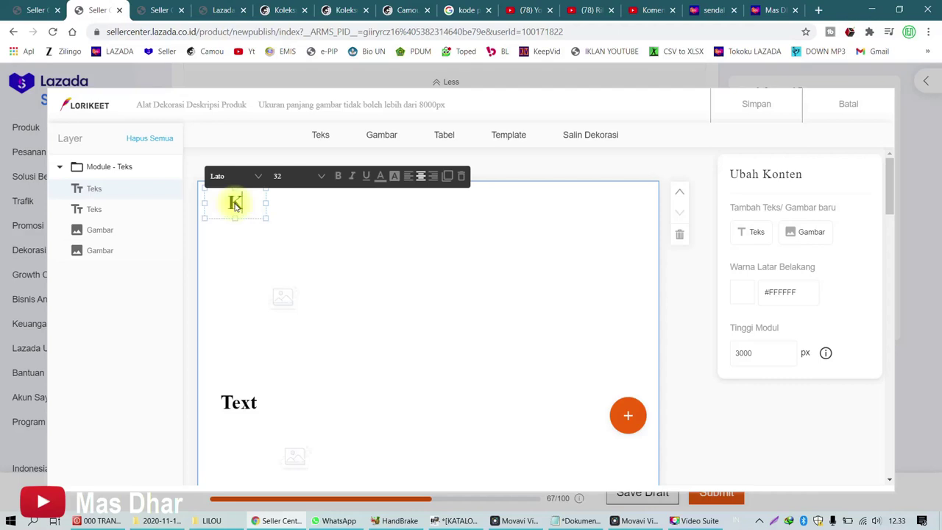
{"action": "type", "text": "enapa Harus "}
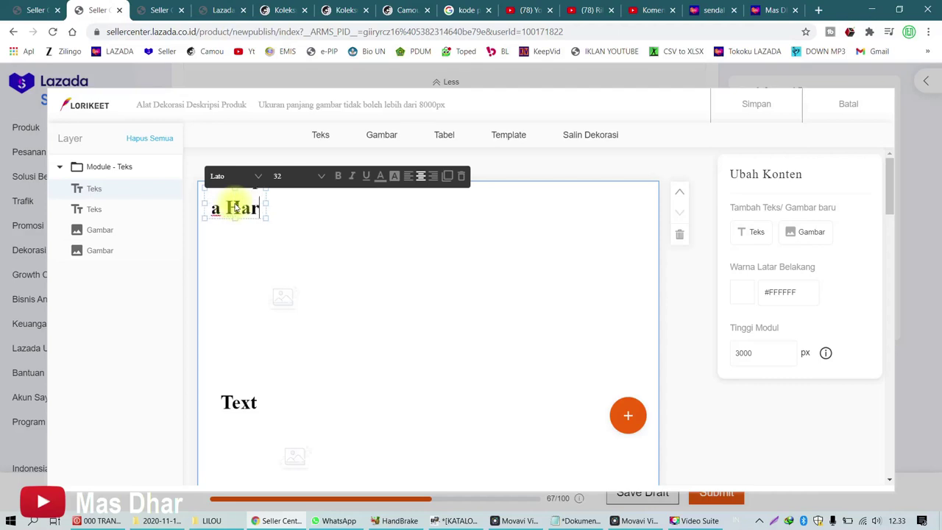
{"action": "type", "text": "Sandal Camou"}
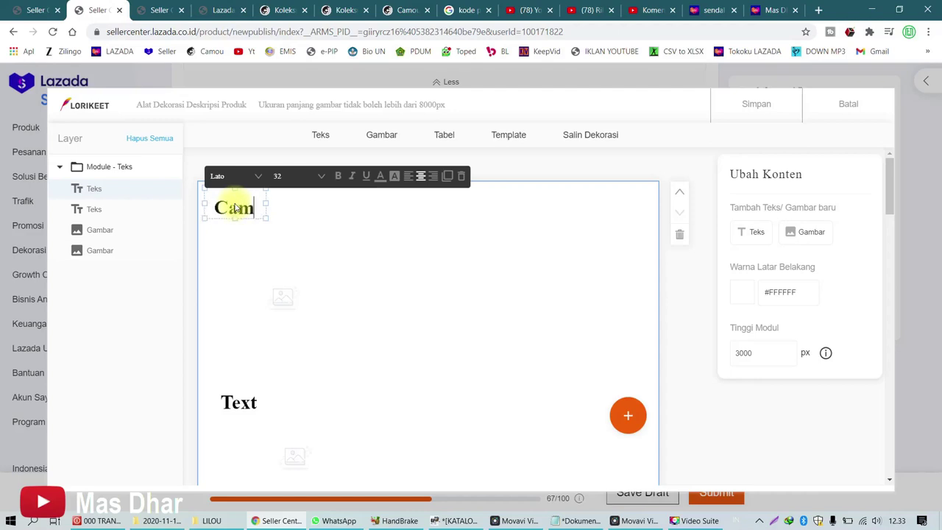
{"action": "left_click_drag", "start_coordinate": [267, 203], "coordinate": [654, 216]}
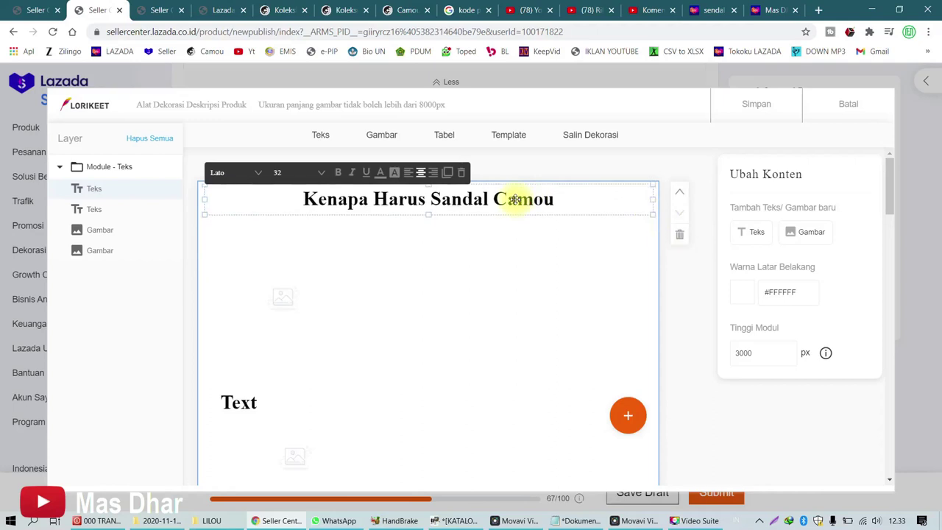
Step: Upload "camou itu 2020.JPG" from the CAMOU folder into the upper image placeholder
{"action": "left_click", "coordinate": [290, 291]}
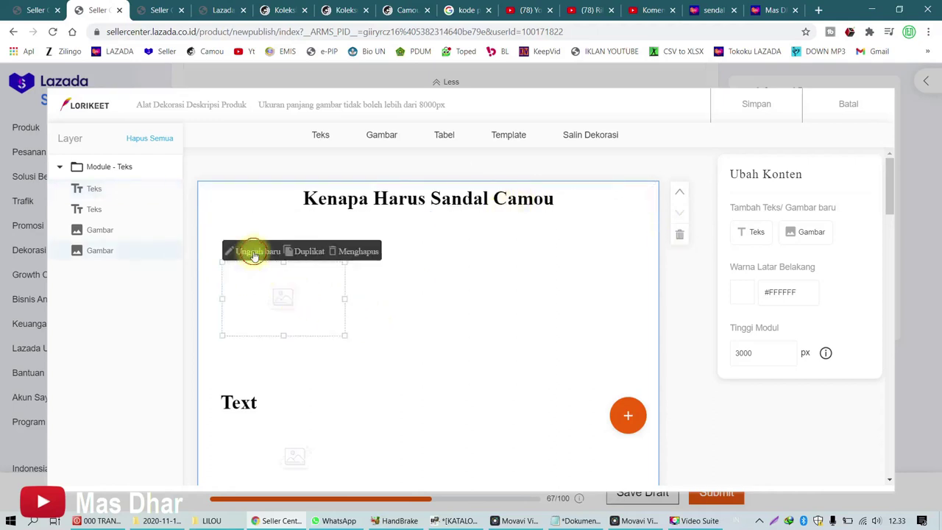
{"action": "left_click", "coordinate": [253, 251]}
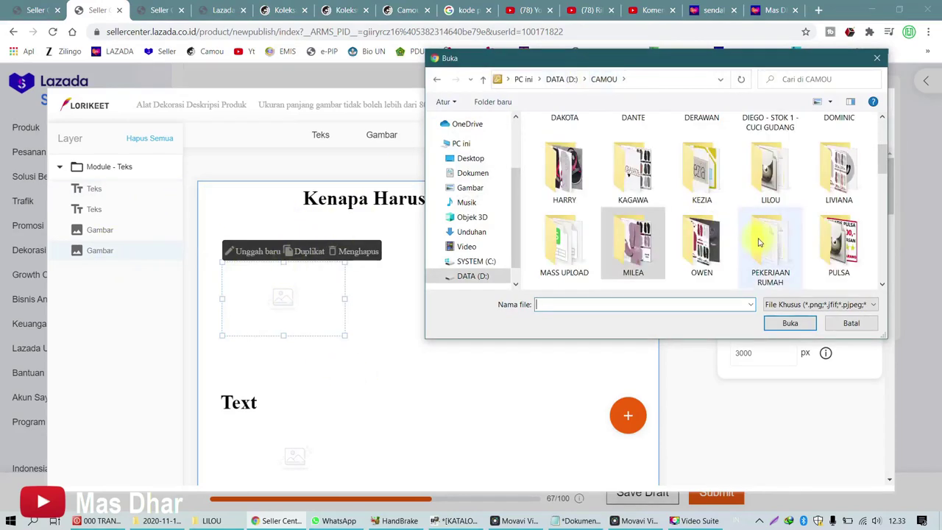
{"action": "scroll", "coordinate": [699, 199], "scroll_direction": "down", "scroll_amount": 5}
{"action": "left_click", "coordinate": [714, 170]}
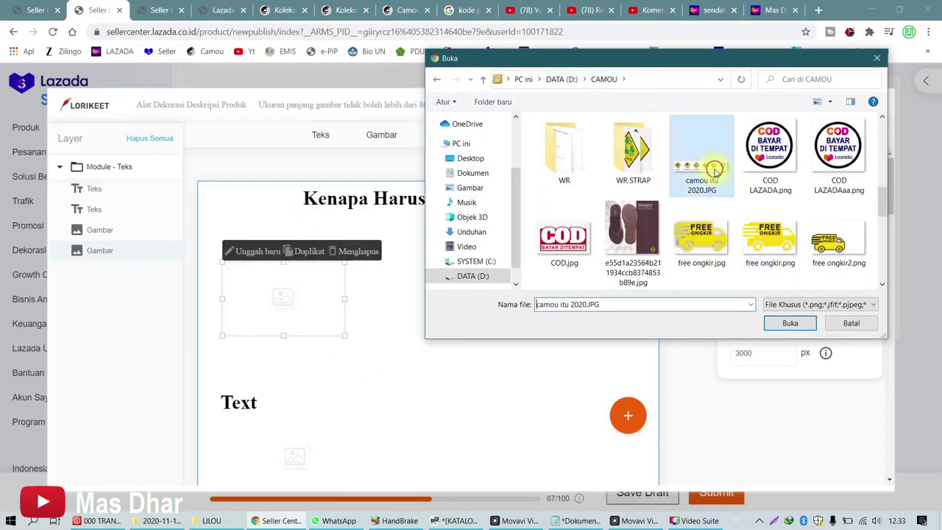
{"action": "left_click", "coordinate": [789, 323]}
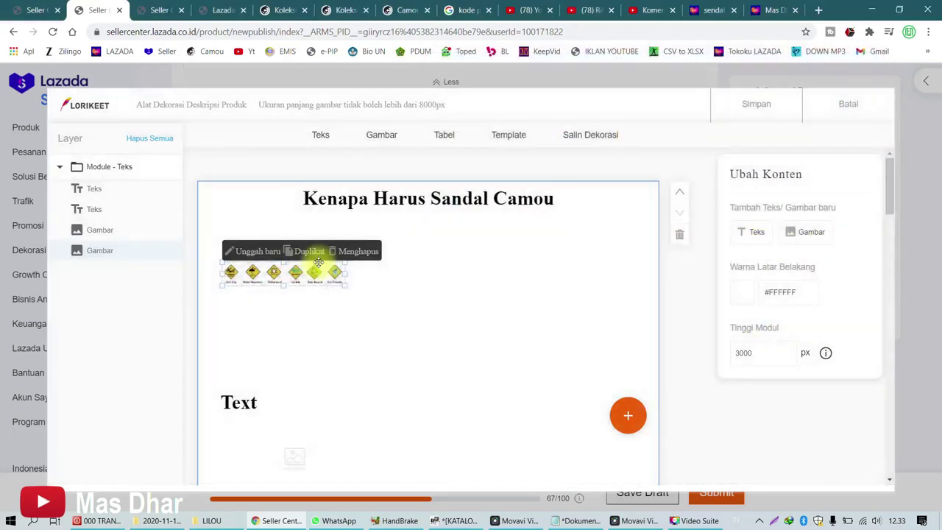
Step: Enlarge the feature-icon image to the module's full width and fit it closely beneath the "Kenapa Harus Sandal Camou" heading
{"action": "left_click_drag", "start_coordinate": [219, 261], "coordinate": [236, 233]}
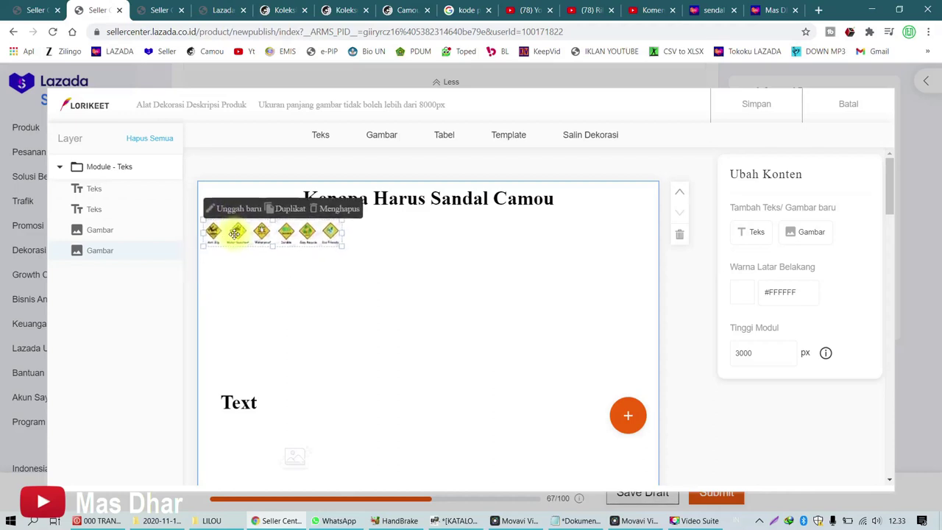
{"action": "left_click_drag", "start_coordinate": [338, 247], "coordinate": [481, 309]}
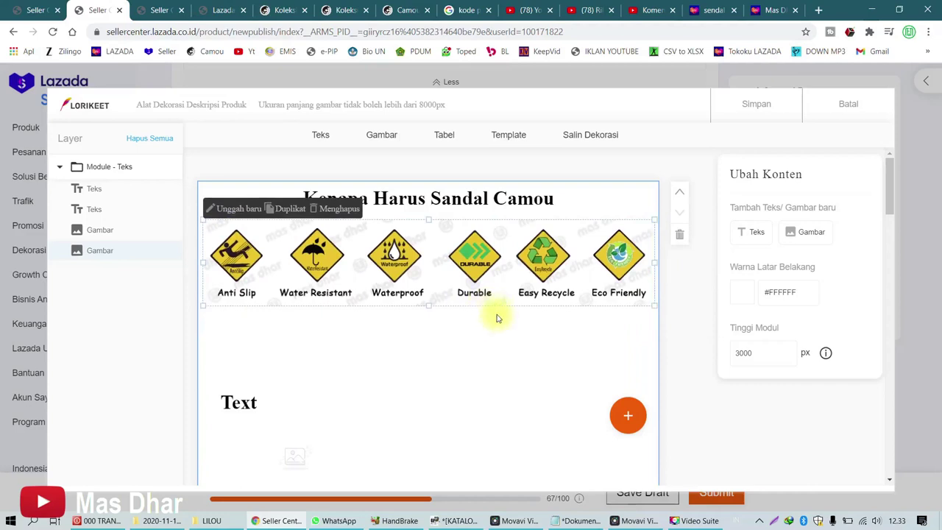
{"action": "left_click_drag", "start_coordinate": [475, 261], "coordinate": [475, 253]}
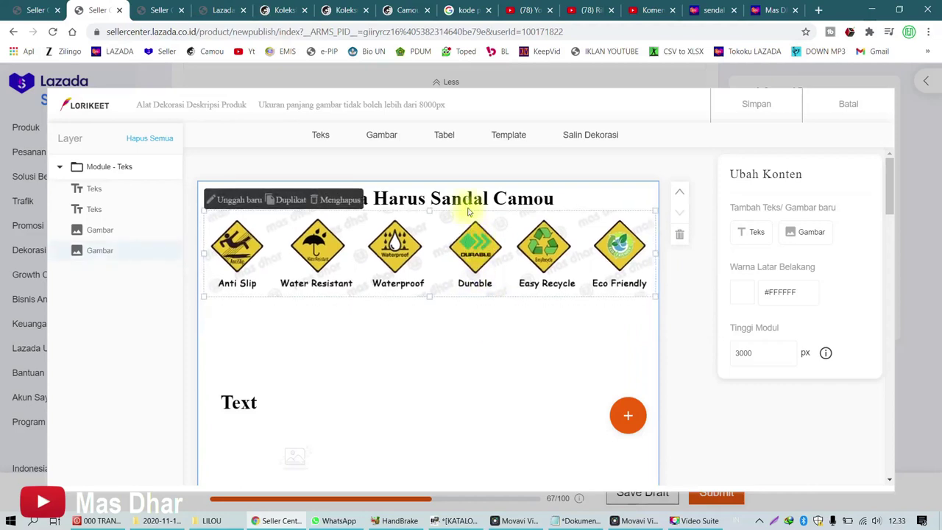
{"action": "left_click", "coordinate": [464, 194]}
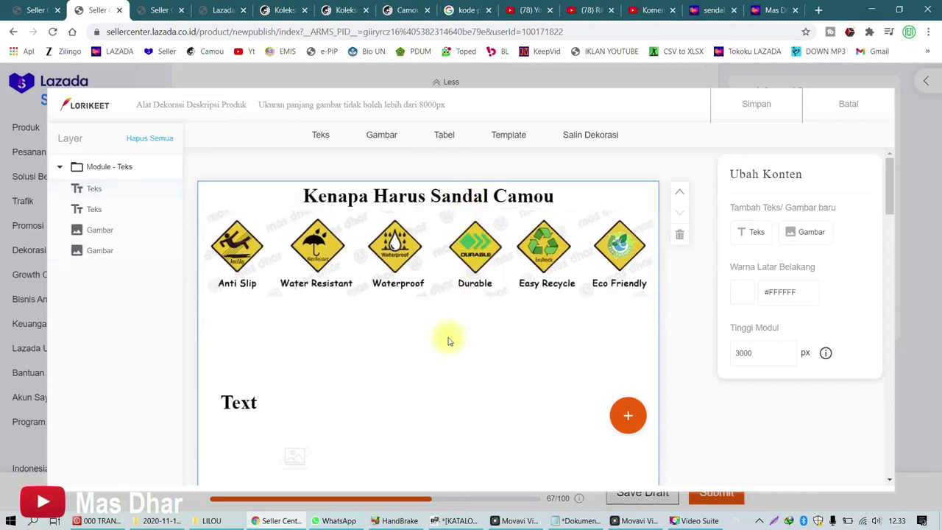
Step: Move the lower text directly beneath the feature-icon image and stretch its box across the module
{"action": "left_click", "coordinate": [240, 401]}
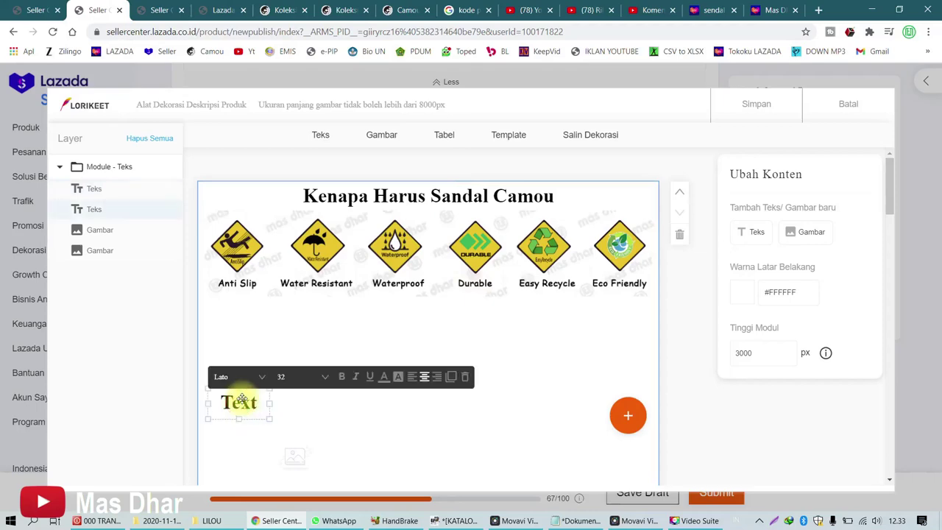
{"action": "left_click", "coordinate": [211, 521]}
{"action": "left_click", "coordinate": [211, 521]}
{"action": "scroll", "coordinate": [242, 342], "scroll_direction": "down", "scroll_amount": 1}
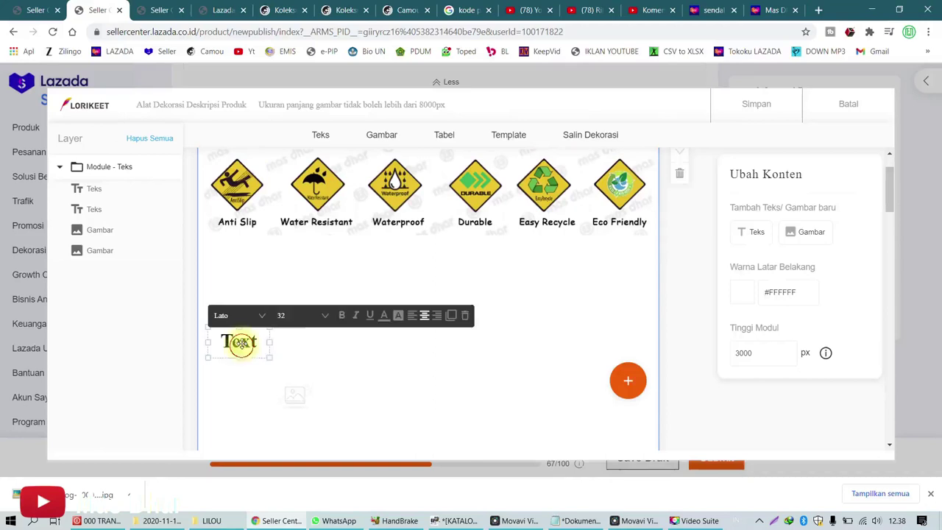
{"action": "left_click_drag", "start_coordinate": [246, 298], "coordinate": [237, 253]}
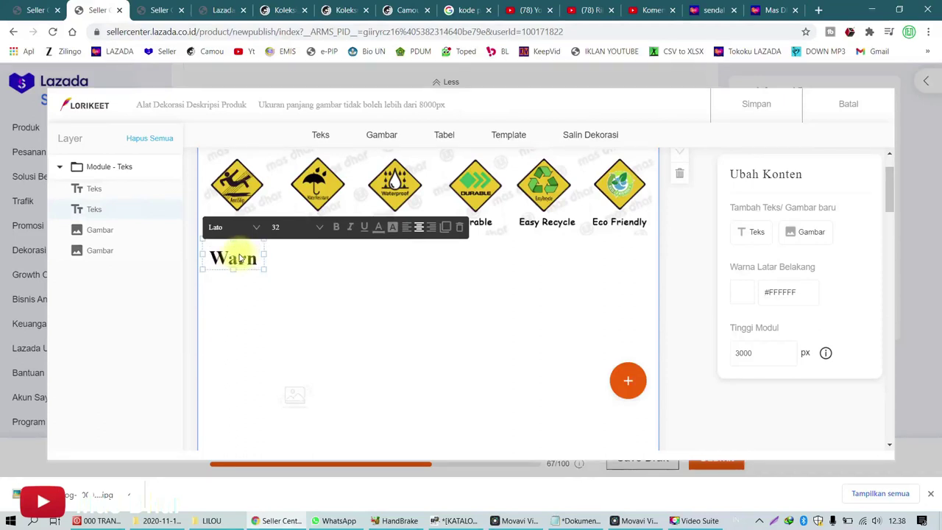
{"action": "left_click_drag", "start_coordinate": [258, 261], "coordinate": [649, 250]}
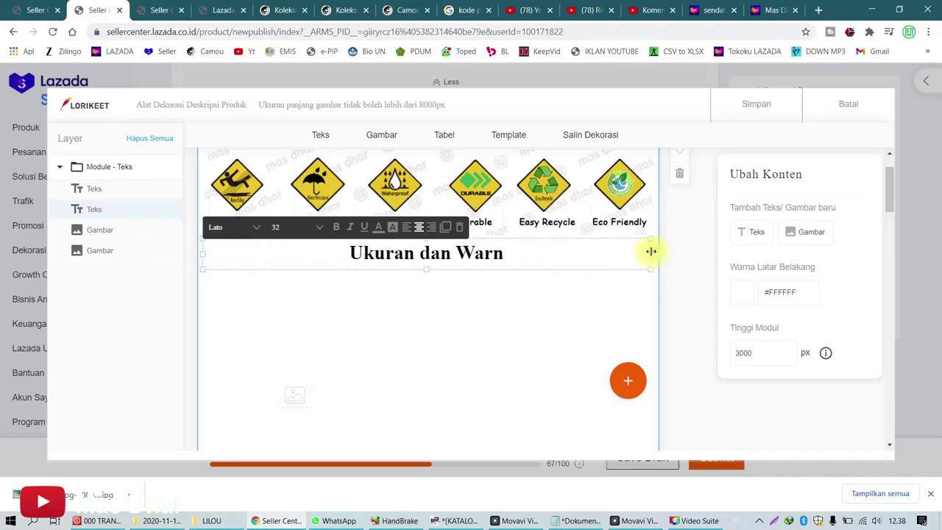
Step: Complete the second heading so that it reads "Varian Ukuran dan Warna"
{"action": "triple_click", "coordinate": [355, 257]}
{"action": "left_click", "coordinate": [355, 257]}
{"action": "type", "text": "Varian"}
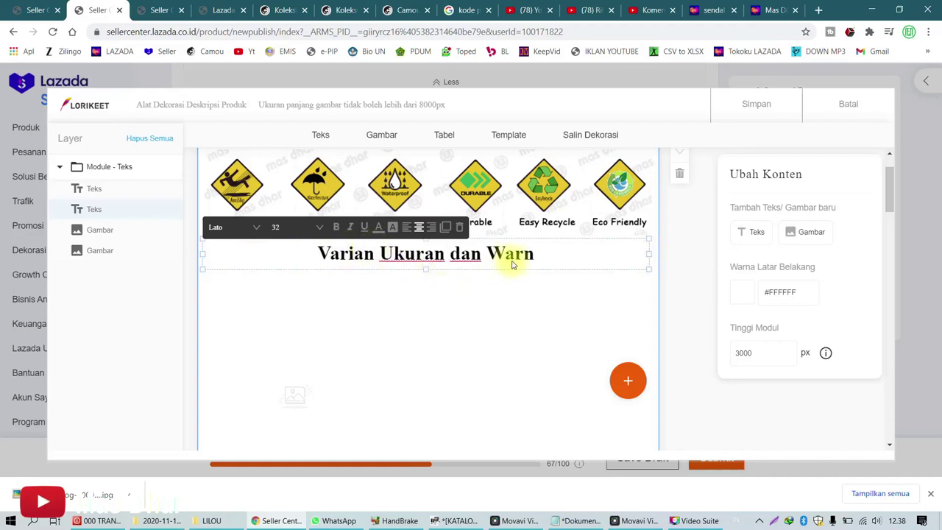
{"action": "left_click", "coordinate": [536, 253]}
{"action": "type", "text": "a"}
{"action": "left_click", "coordinate": [449, 262]}
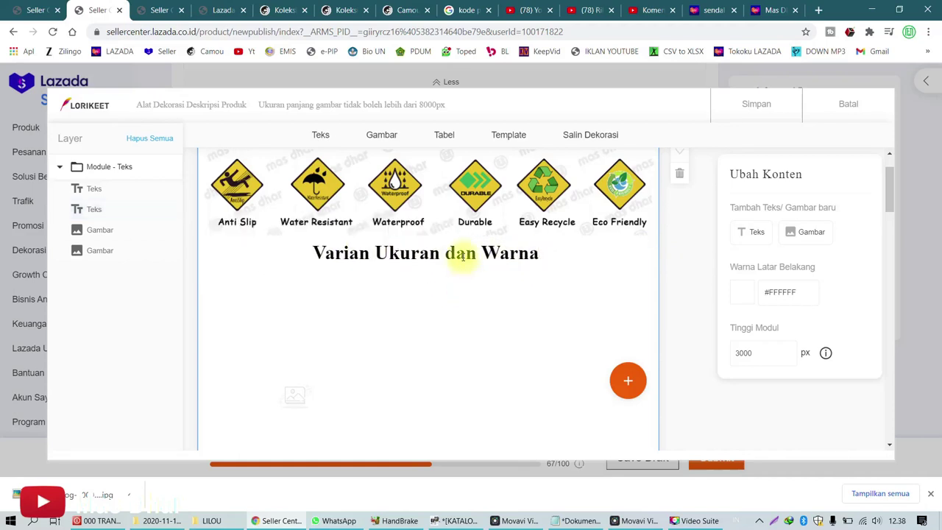
{"action": "left_click", "coordinate": [297, 393]}
{"action": "left_click", "coordinate": [273, 350]}
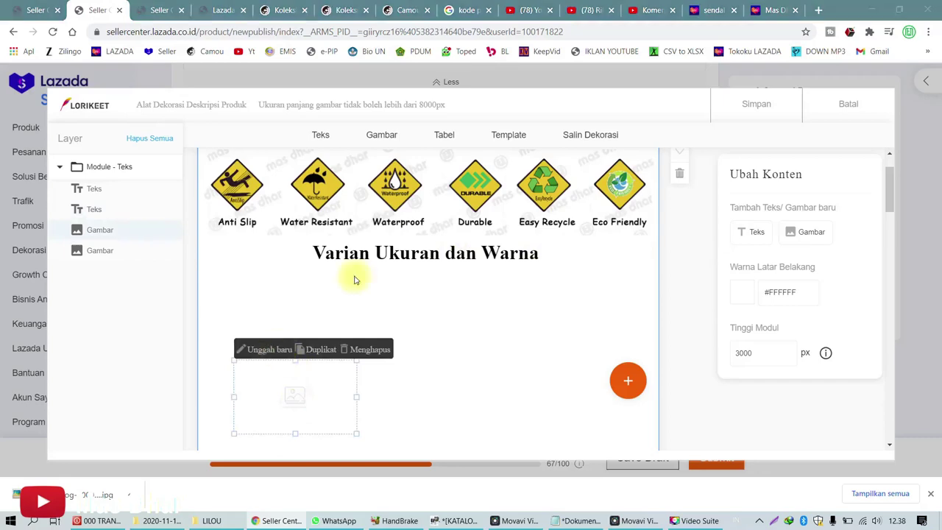
{"action": "left_click", "coordinate": [850, 323]}
Step: Duplicate the "Varian Ukuran dan Warna" heading and place the copy below the empty image placeholder
{"action": "scroll", "coordinate": [385, 269], "scroll_direction": "down", "scroll_amount": 3}
{"action": "scroll", "coordinate": [384, 196], "scroll_direction": "up", "scroll_amount": 3}
{"action": "left_click", "coordinate": [454, 181]}
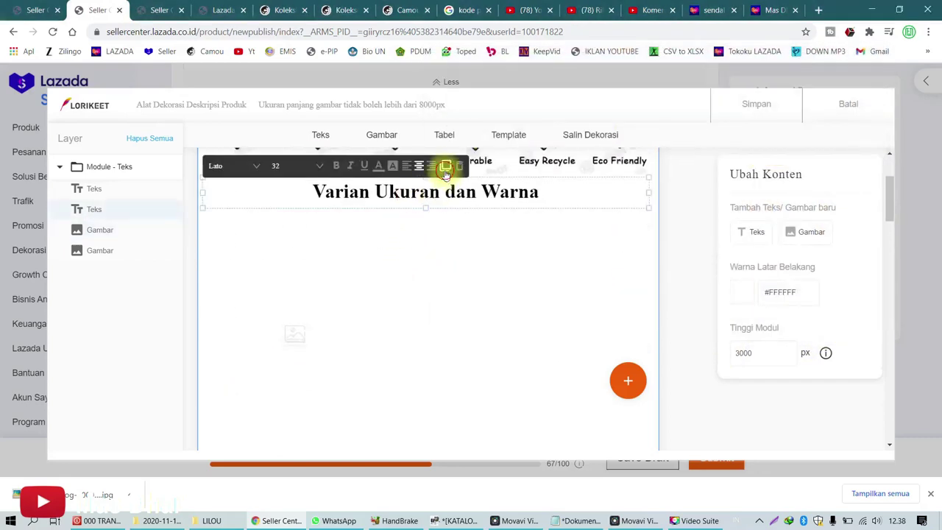
{"action": "left_click", "coordinate": [445, 166]}
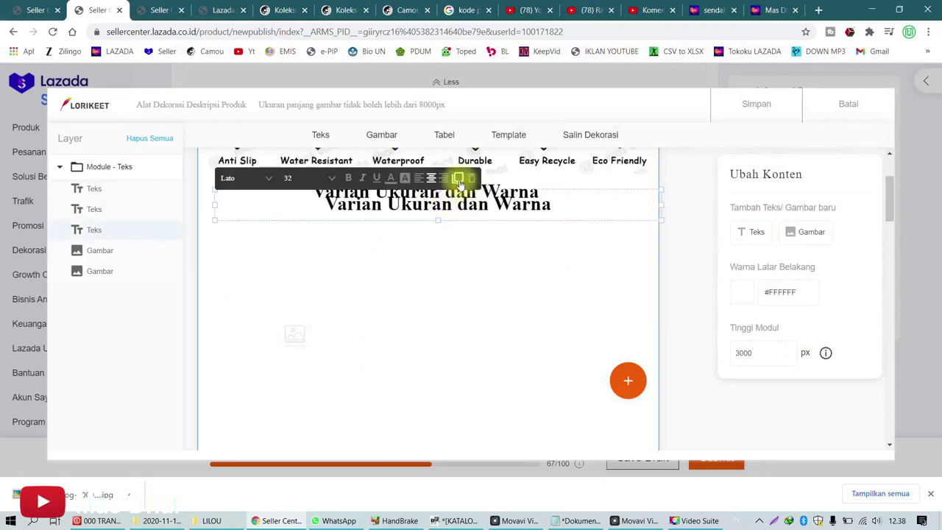
{"action": "left_click_drag", "start_coordinate": [456, 197], "coordinate": [442, 426]}
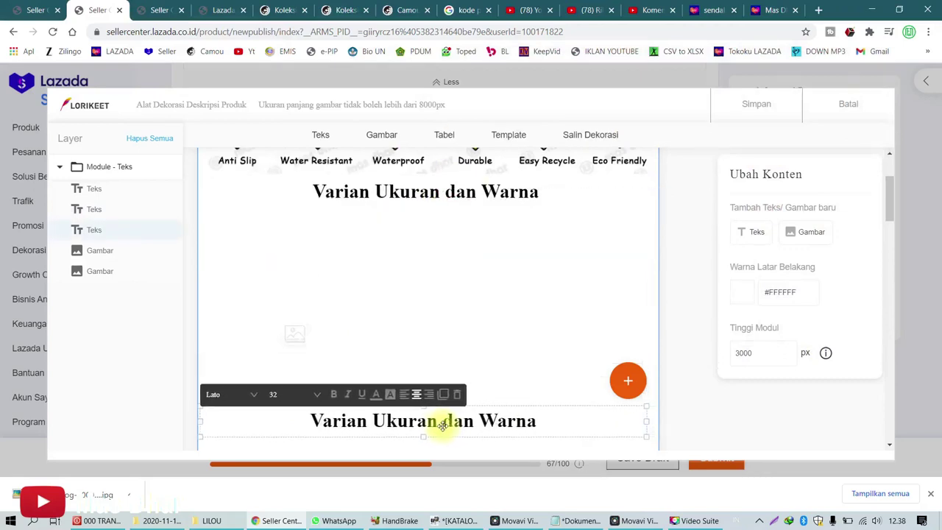
Step: Duplicate the empty image placeholder and place the copy beneath the duplicated heading
{"action": "left_click", "coordinate": [322, 352]}
{"action": "left_click", "coordinate": [327, 289]}
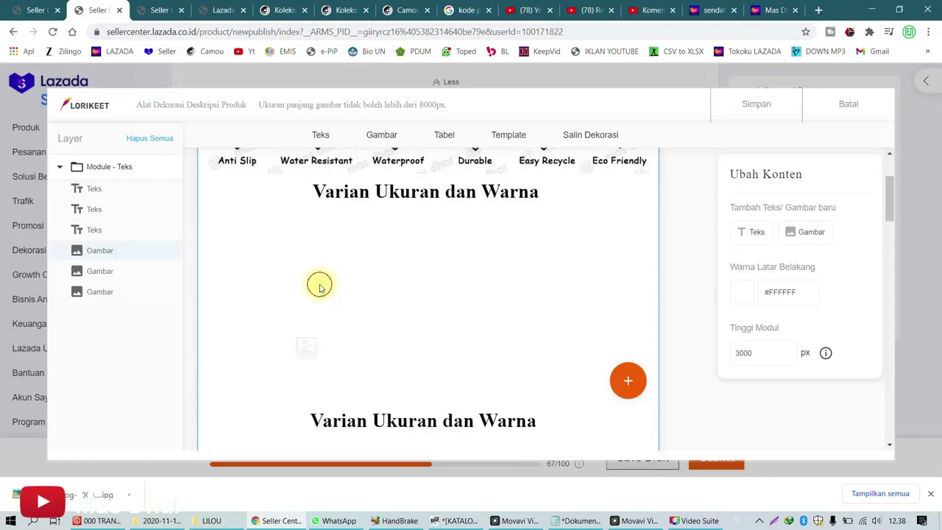
{"action": "scroll", "coordinate": [346, 258], "scroll_direction": "down", "scroll_amount": 3}
{"action": "left_click_drag", "start_coordinate": [312, 169], "coordinate": [279, 269]}
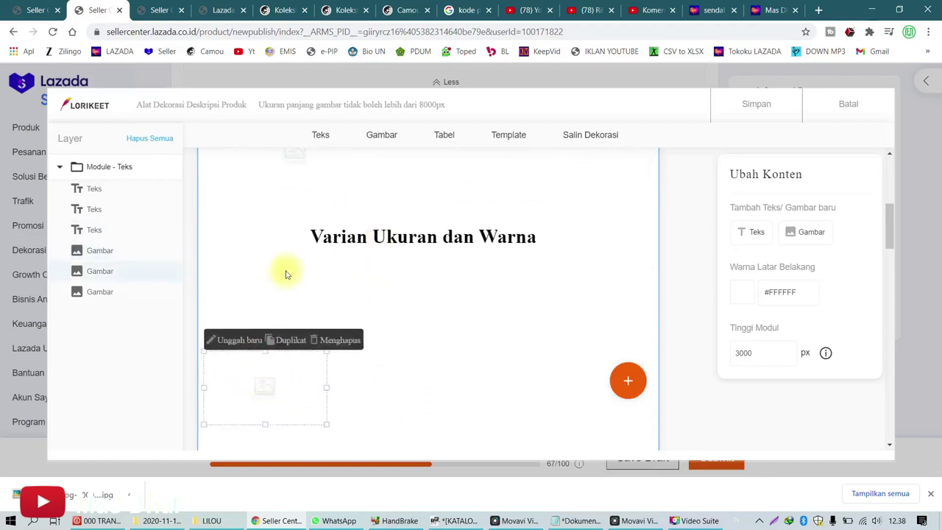
Step: Upload the Lilou size and colour variant picture from the LILOU folder into the placeholder under the first "Varian Ukuran dan Warna" heading
{"action": "scroll", "coordinate": [280, 270], "scroll_direction": "up", "scroll_amount": 3}
{"action": "left_click", "coordinate": [307, 312]}
{"action": "left_click", "coordinate": [276, 293]}
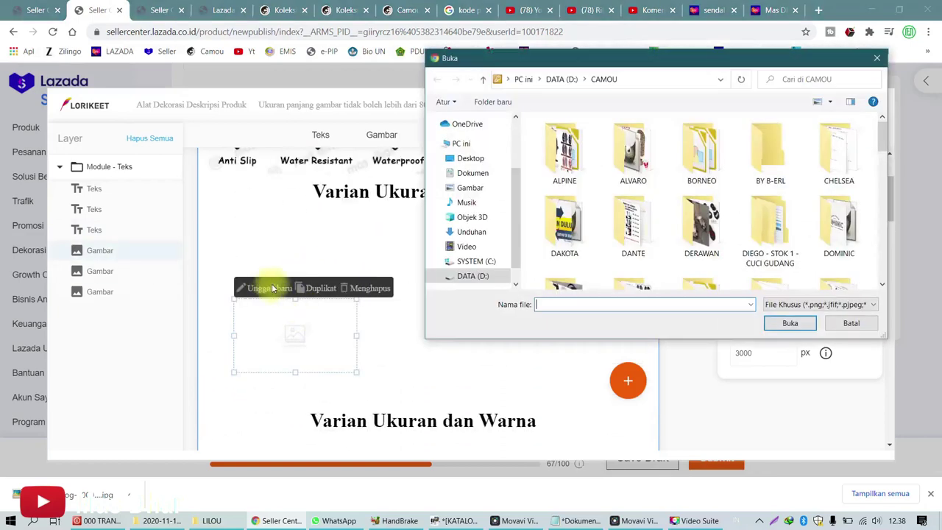
{"action": "scroll", "coordinate": [849, 229], "scroll_direction": "down", "scroll_amount": 1}
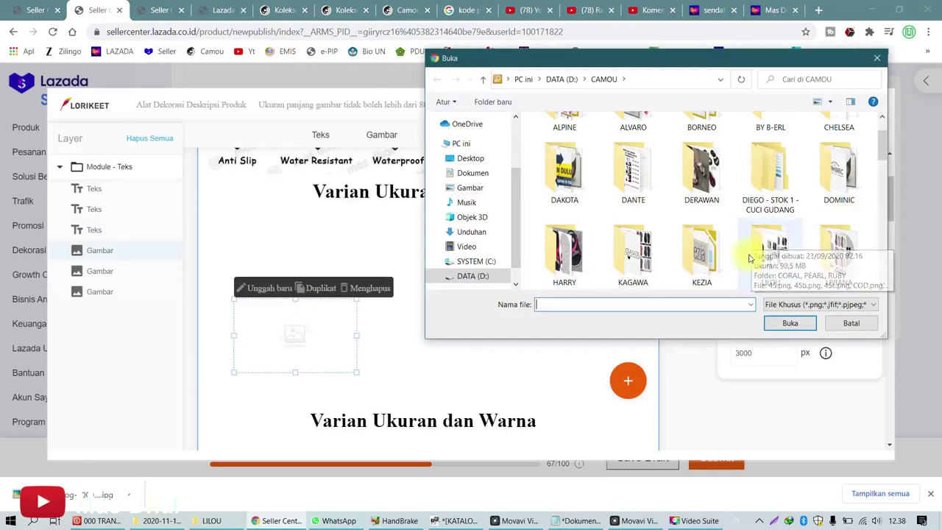
{"action": "double_click", "coordinate": [770, 239]}
{"action": "double_click", "coordinate": [701, 221]}
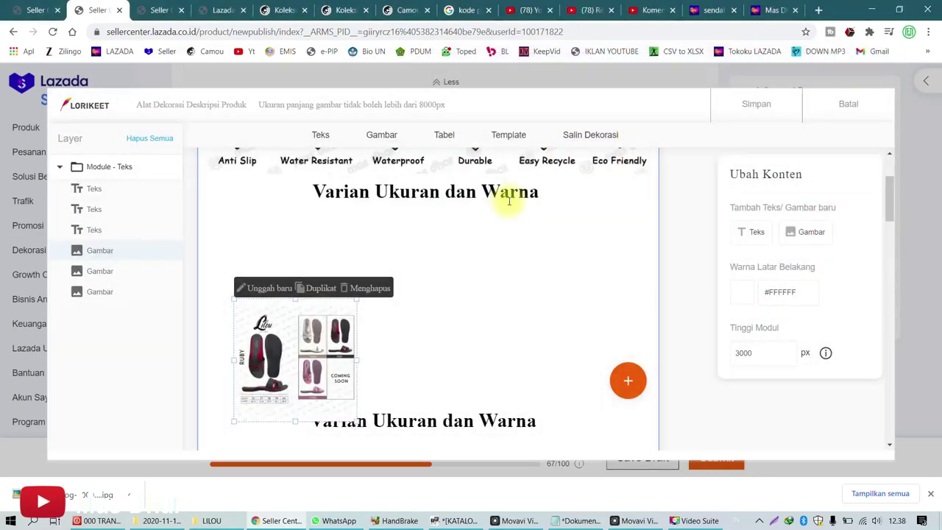
Step: Move the duplicated heading further down to make room for the variant image
{"action": "scroll", "coordinate": [516, 243], "scroll_direction": "down", "scroll_amount": 3}
{"action": "left_click", "coordinate": [269, 389]}
{"action": "left_click_drag", "start_coordinate": [416, 237], "coordinate": [412, 412]}
Step: Position the variant image directly beneath its heading and enlarge it to the module's full width
{"action": "left_click", "coordinate": [360, 239]}
{"action": "left_click_drag", "start_coordinate": [360, 240], "coordinate": [511, 372]}
{"action": "scroll", "coordinate": [328, 248], "scroll_direction": "up", "scroll_amount": 2}
{"action": "left_click_drag", "start_coordinate": [242, 238], "coordinate": [195, 214]}
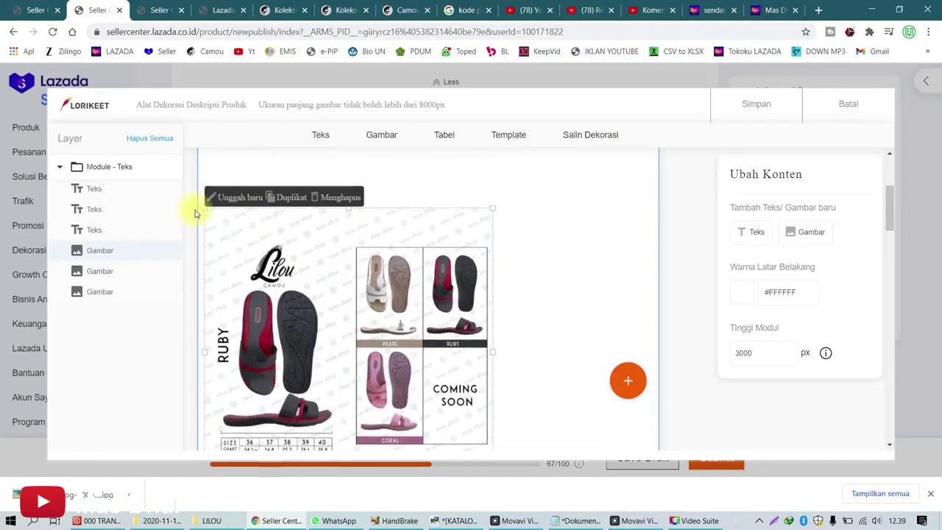
{"action": "scroll", "coordinate": [499, 240], "scroll_direction": "up", "scroll_amount": 2}
{"action": "left_click_drag", "start_coordinate": [494, 328], "coordinate": [562, 269]}
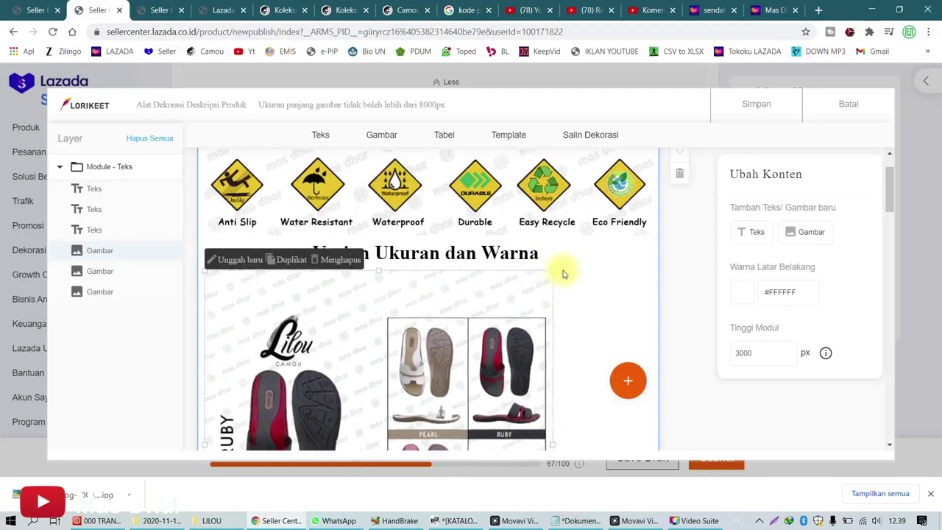
{"action": "scroll", "coordinate": [588, 257], "scroll_direction": "up", "scroll_amount": 2}
{"action": "scroll", "coordinate": [606, 248], "scroll_direction": "down", "scroll_amount": 3}
{"action": "left_click", "coordinate": [493, 231]}
{"action": "scroll", "coordinate": [515, 206], "scroll_direction": "up", "scroll_amount": 2}
{"action": "left_click", "coordinate": [552, 193]}
{"action": "left_click_drag", "start_coordinate": [671, 282], "coordinate": [684, 297]}
Step: Move the remaining empty image placeholder to just beneath the duplicated heading under the variant image
{"action": "left_click", "coordinate": [286, 276]}
{"action": "left_click_drag", "start_coordinate": [286, 275], "coordinate": [278, 385]}
{"action": "scroll", "coordinate": [380, 296], "scroll_direction": "down", "scroll_amount": 2}
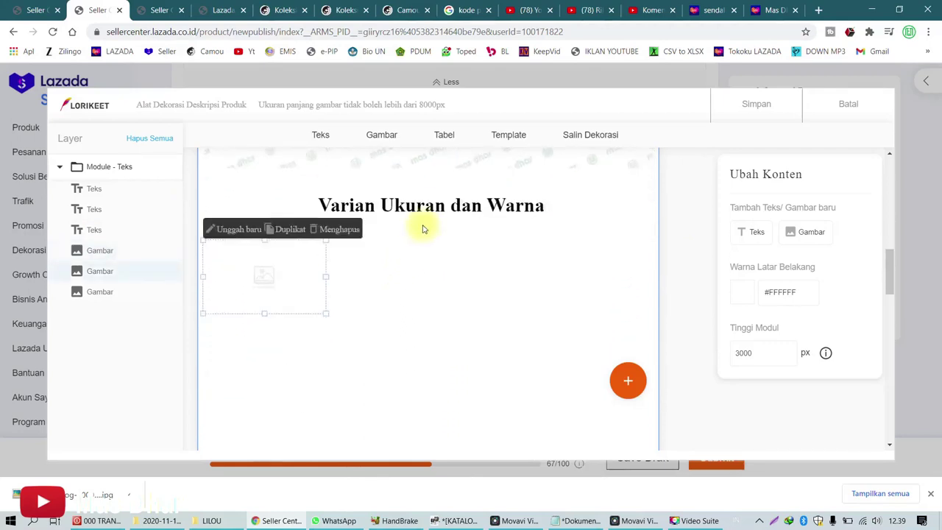
Step: Change the duplicated heading to "Detail Produk" and move it slightly up, closer to the variant image
{"action": "left_click", "coordinate": [422, 204]}
{"action": "triple_click", "coordinate": [425, 211]}
{"action": "type", "text": "Detai"}
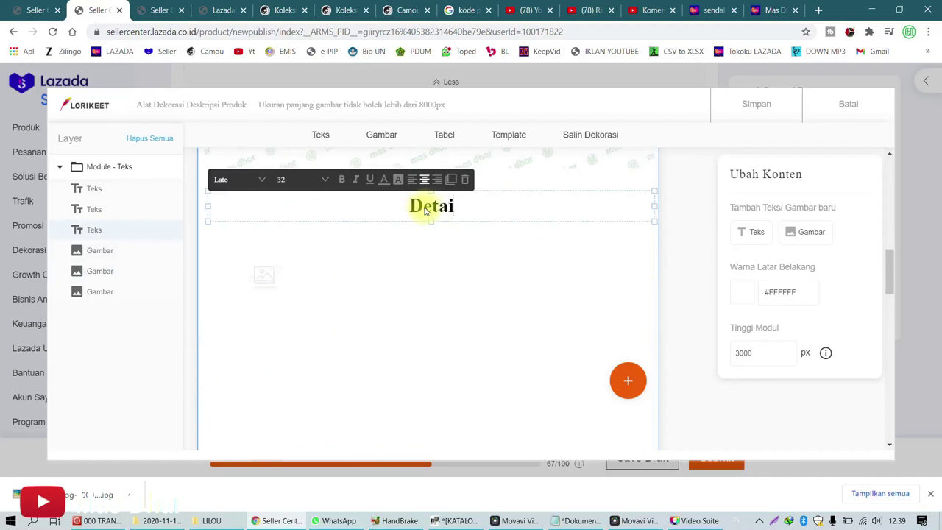
{"action": "left_click", "coordinate": [435, 258]}
{"action": "left_click", "coordinate": [446, 204]}
{"action": "left_click_drag", "start_coordinate": [446, 204], "coordinate": [447, 187]}
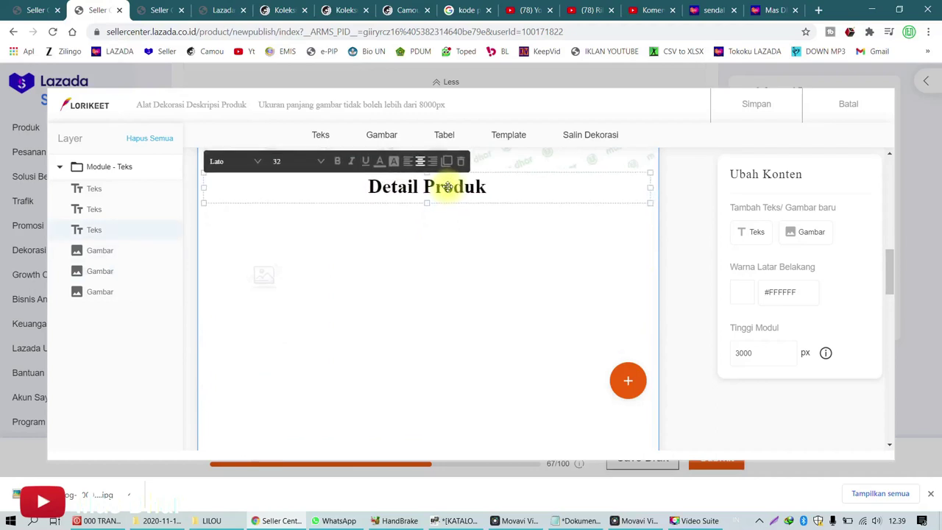
Step: Duplicate the empty image placeholder under "Detail Produk" twice and spread the copies further down the module
{"action": "left_click", "coordinate": [280, 284]}
{"action": "left_click", "coordinate": [298, 232]}
{"action": "left_click", "coordinate": [291, 279]}
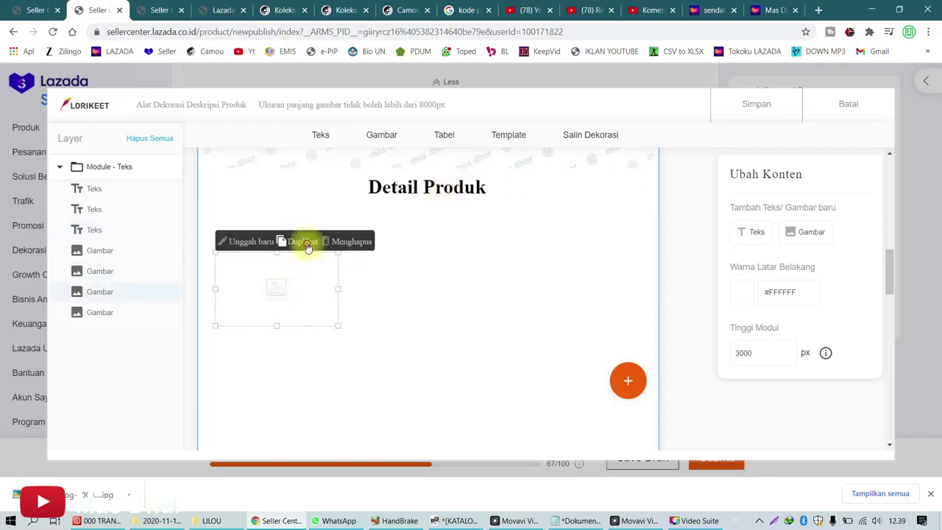
{"action": "left_click", "coordinate": [302, 241]}
{"action": "scroll", "coordinate": [309, 242], "scroll_direction": "down", "scroll_amount": 2}
{"action": "scroll", "coordinate": [353, 193], "scroll_direction": "up", "scroll_amount": 3}
{"action": "left_click", "coordinate": [285, 343]}
{"action": "left_click_drag", "start_coordinate": [284, 344], "coordinate": [298, 395]}
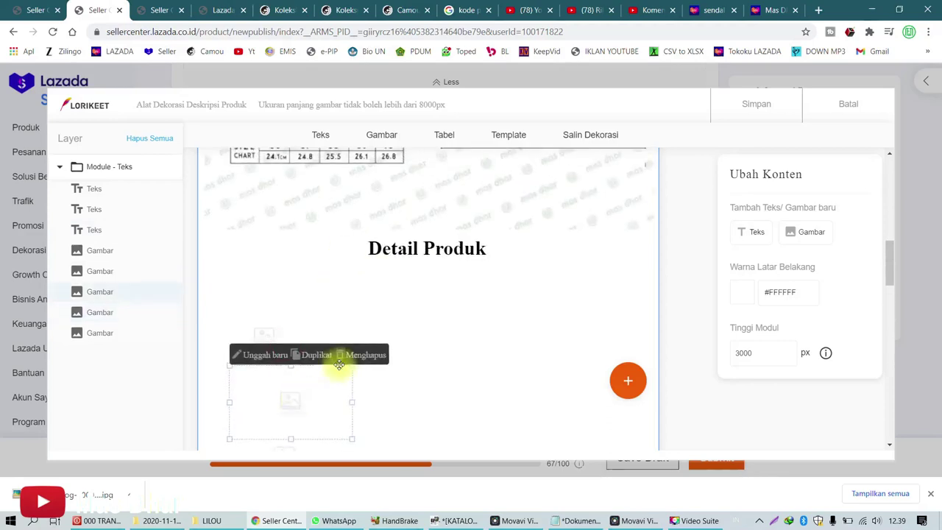
{"action": "scroll", "coordinate": [448, 189], "scroll_direction": "down", "scroll_amount": 2}
{"action": "scroll", "coordinate": [464, 200], "scroll_direction": "up", "scroll_amount": 1}
{"action": "scroll", "coordinate": [441, 236], "scroll_direction": "up", "scroll_amount": 2}
Step: Duplicate the "Detail Produk" heading and move the copy well below the image placeholders
{"action": "left_click", "coordinate": [437, 250]}
{"action": "left_click", "coordinate": [446, 226]}
{"action": "scroll", "coordinate": [453, 272], "scroll_direction": "down", "scroll_amount": 2}
{"action": "left_click_drag", "start_coordinate": [456, 200], "coordinate": [453, 433]}
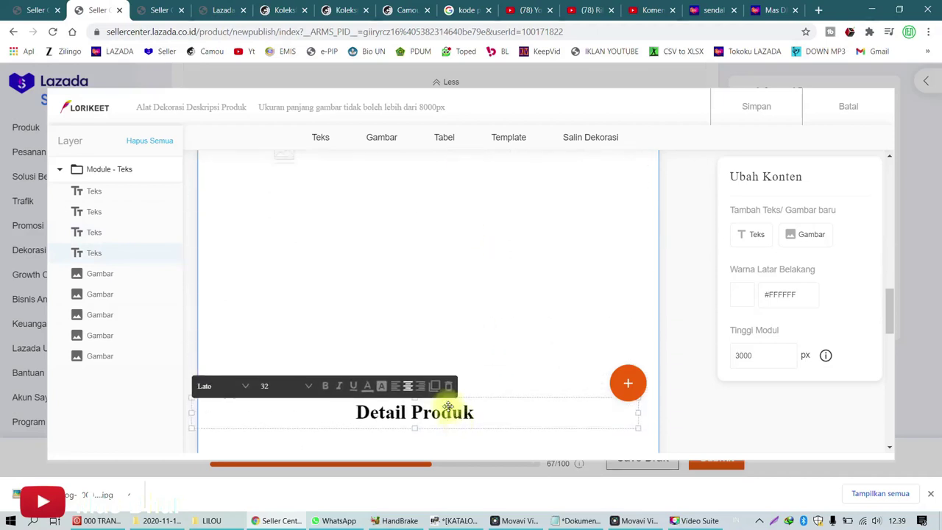
Step: Duplicate another image placeholder into the area below the copied heading and move that heading down to sit just above it
{"action": "left_click", "coordinate": [309, 271]}
{"action": "left_click", "coordinate": [332, 220]}
{"action": "left_click_drag", "start_coordinate": [341, 278], "coordinate": [332, 422]}
{"action": "scroll", "coordinate": [355, 296], "scroll_direction": "down", "scroll_amount": 3}
{"action": "left_click_drag", "start_coordinate": [355, 296], "coordinate": [276, 420]}
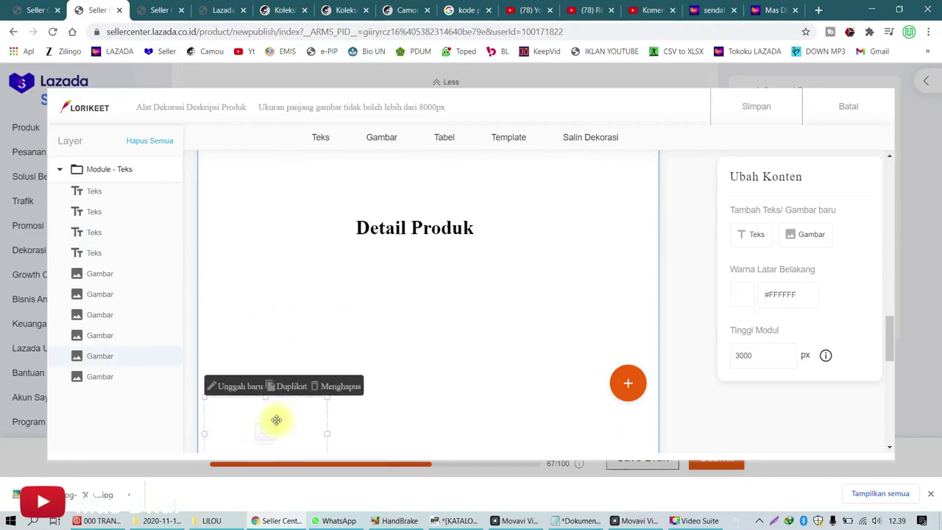
{"action": "left_click_drag", "start_coordinate": [406, 234], "coordinate": [420, 389]}
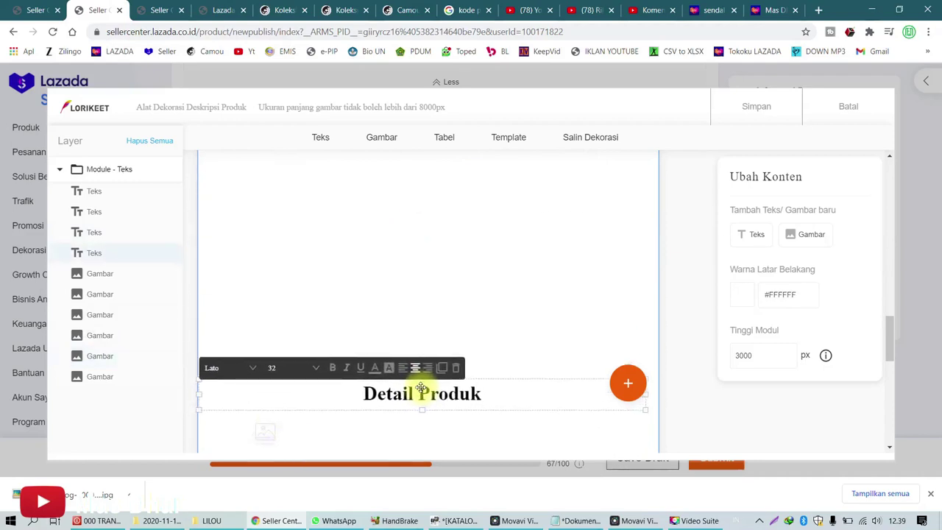
Step: Upload "Lilou Dropshipper Coral 3.jpg" from the CORAL folder into the first image placeholder under the upper "Detail Produk" heading
{"action": "scroll", "coordinate": [414, 326], "scroll_direction": "down", "scroll_amount": 3}
{"action": "left_click", "coordinate": [273, 263]}
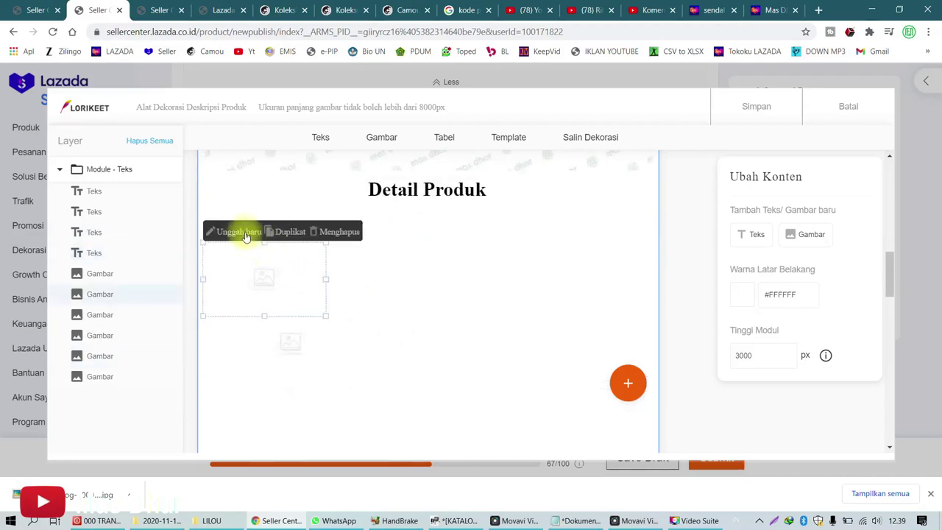
{"action": "left_click", "coordinate": [247, 233]}
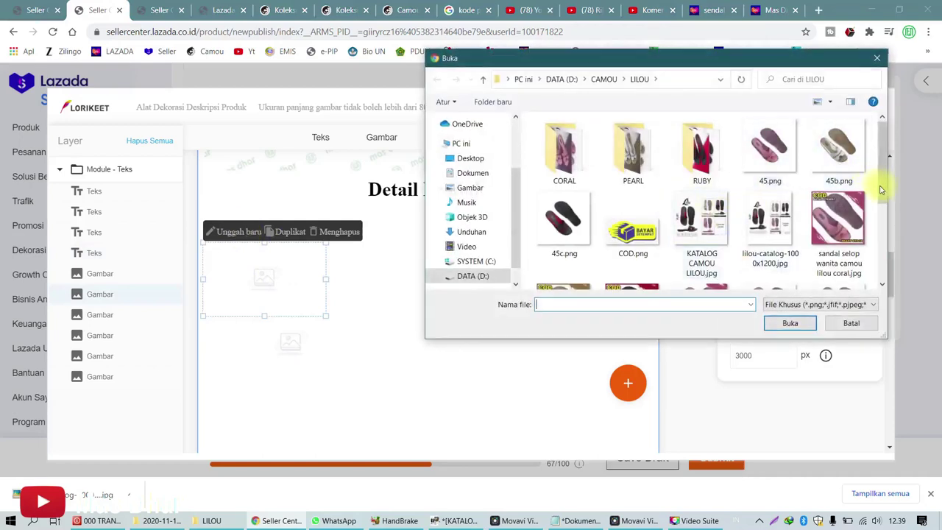
{"action": "scroll", "coordinate": [835, 190], "scroll_direction": "down", "scroll_amount": 3}
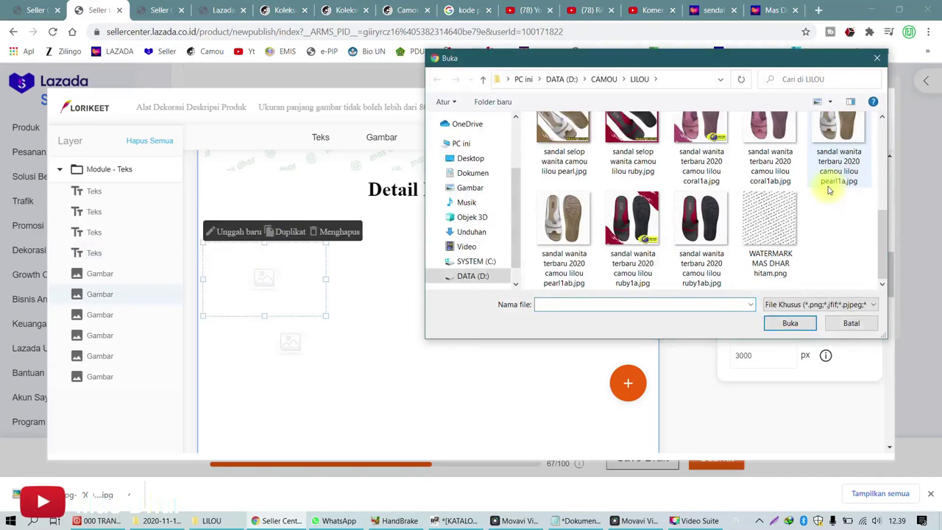
{"action": "scroll", "coordinate": [829, 189], "scroll_direction": "up", "scroll_amount": 5}
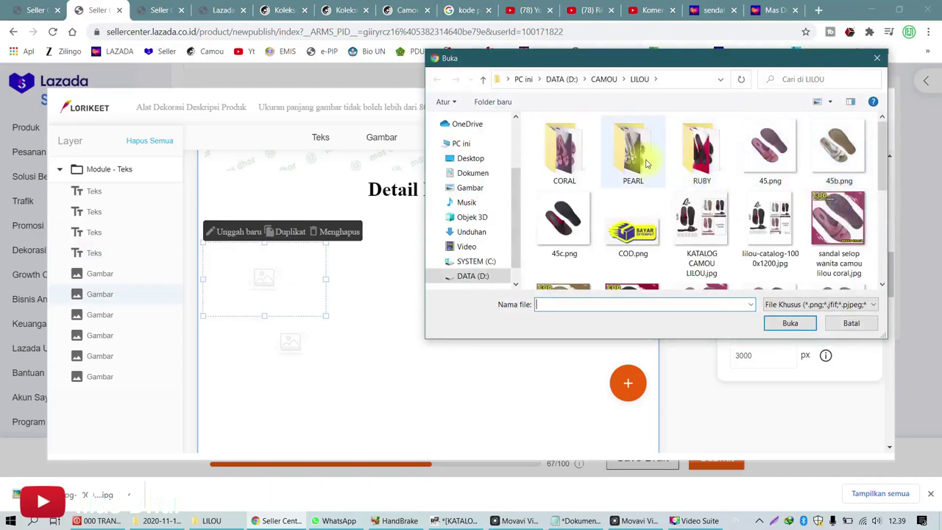
{"action": "double_click", "coordinate": [581, 147]}
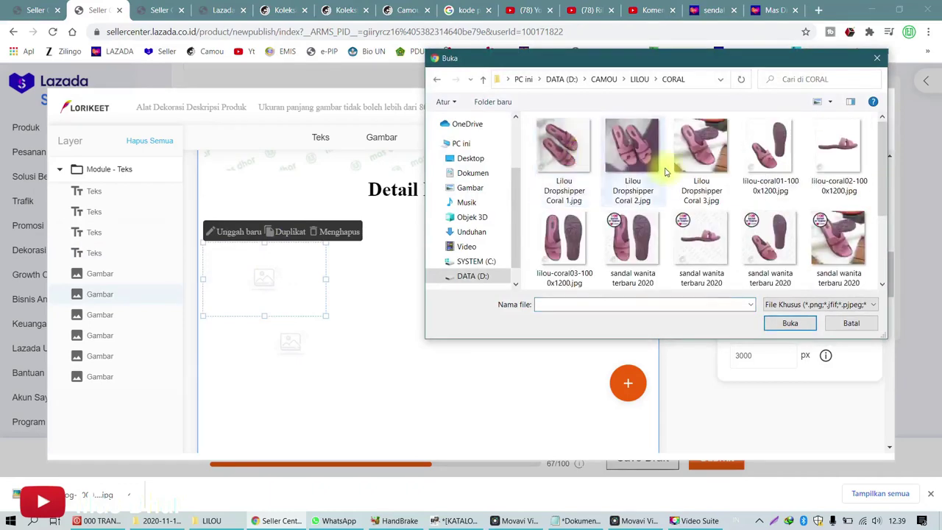
{"action": "double_click", "coordinate": [695, 142]}
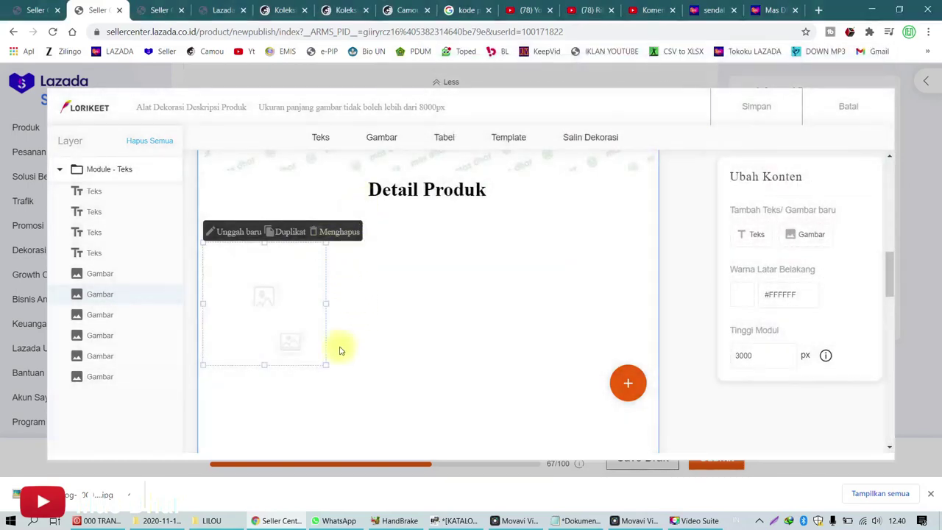
Step: Upload "Lilou Dropshipper Pearl 3.jpg" from the PEARL folder into the second placeholder and move it to the right of the coral image
{"action": "scroll", "coordinate": [381, 306], "scroll_direction": "down", "scroll_amount": 1}
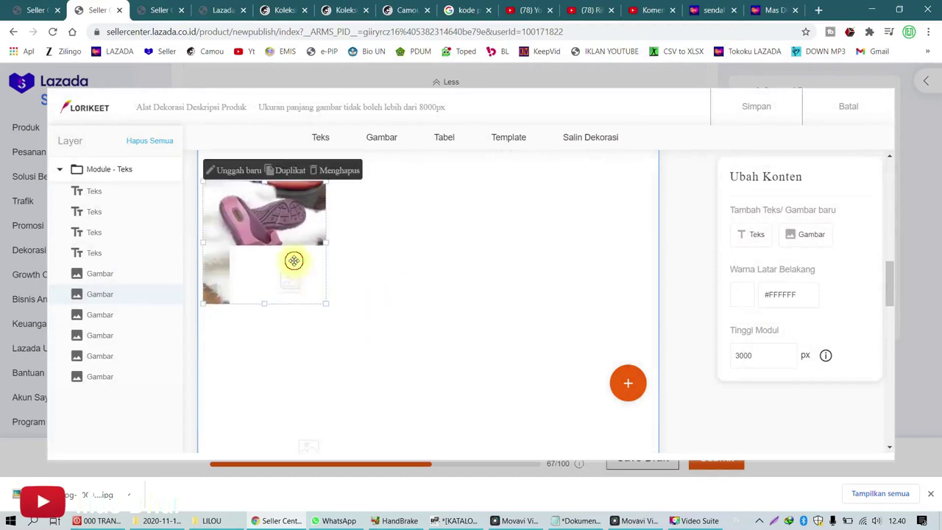
{"action": "left_click", "coordinate": [337, 267]}
{"action": "left_click", "coordinate": [266, 234]}
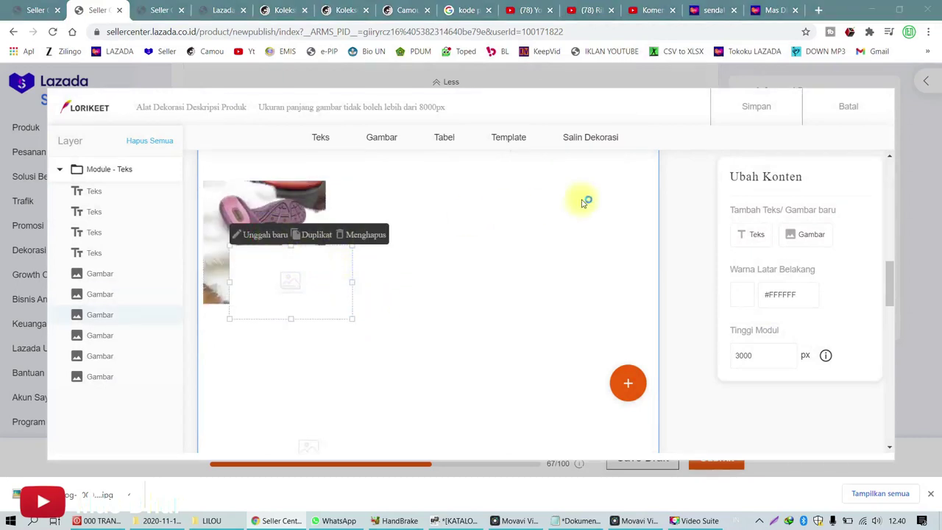
{"action": "left_click", "coordinate": [638, 79]}
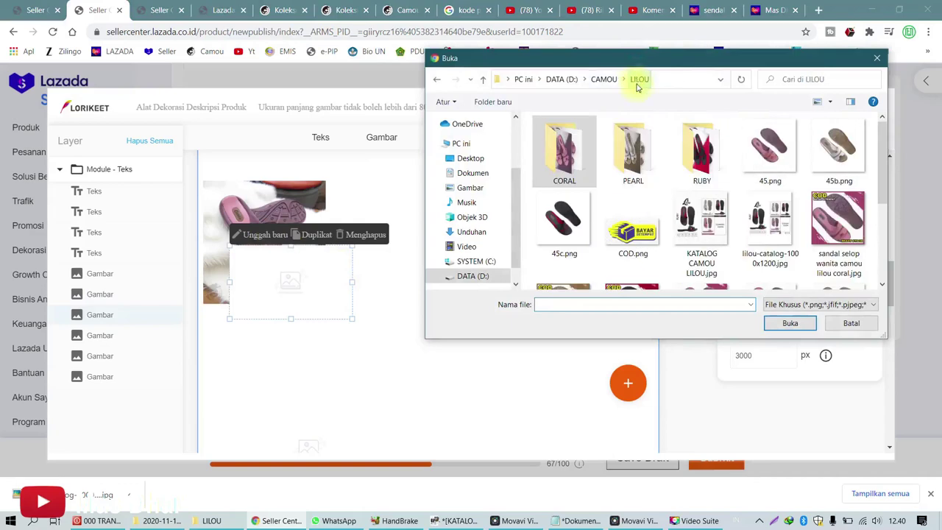
{"action": "double_click", "coordinate": [640, 151]}
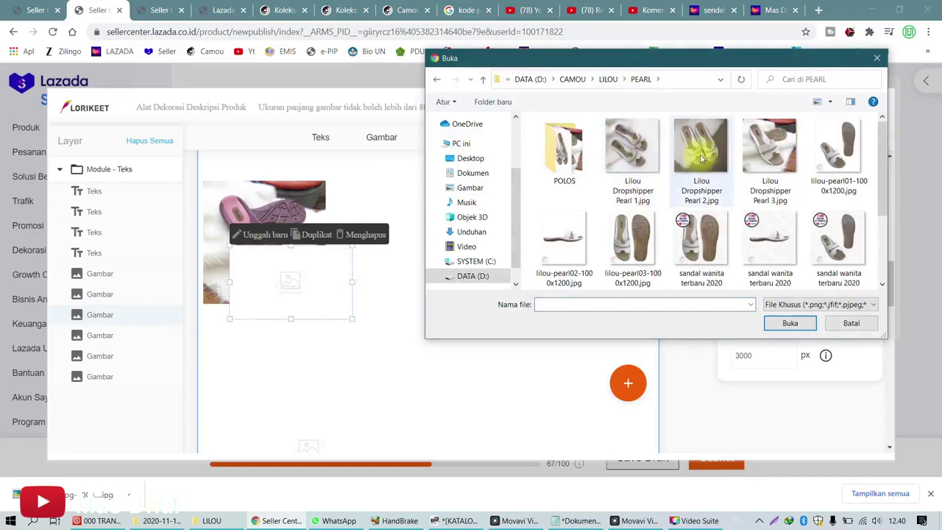
{"action": "left_click", "coordinate": [769, 147]}
{"action": "left_click", "coordinate": [791, 322]}
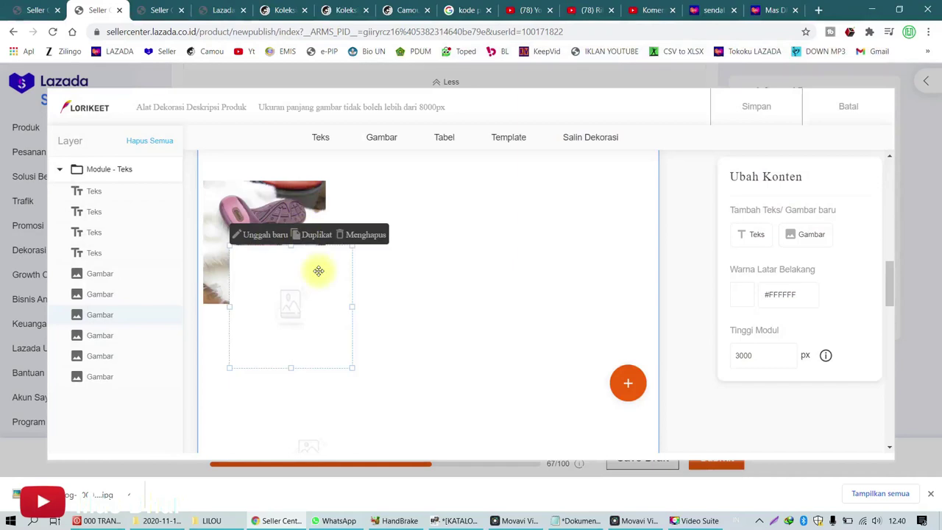
{"action": "left_click_drag", "start_coordinate": [318, 271], "coordinate": [608, 238]}
{"action": "scroll", "coordinate": [315, 287], "scroll_direction": "up", "scroll_amount": 2}
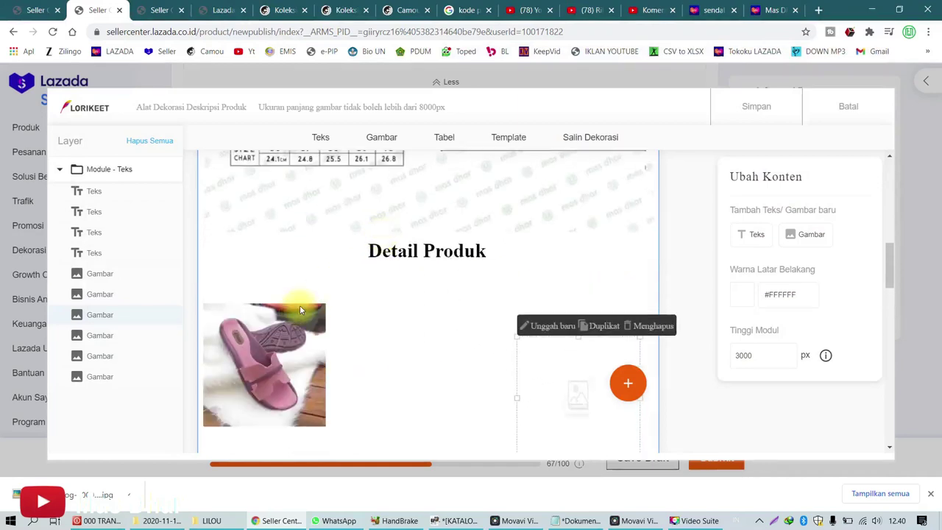
Step: Enlarge the coral sandal image to about half the module's width, with its upper edge just beneath the "Detail Produk" heading
{"action": "scroll", "coordinate": [300, 309], "scroll_direction": "down", "scroll_amount": 2}
{"action": "left_click", "coordinate": [331, 248]}
{"action": "left_click_drag", "start_coordinate": [326, 243], "coordinate": [368, 211]}
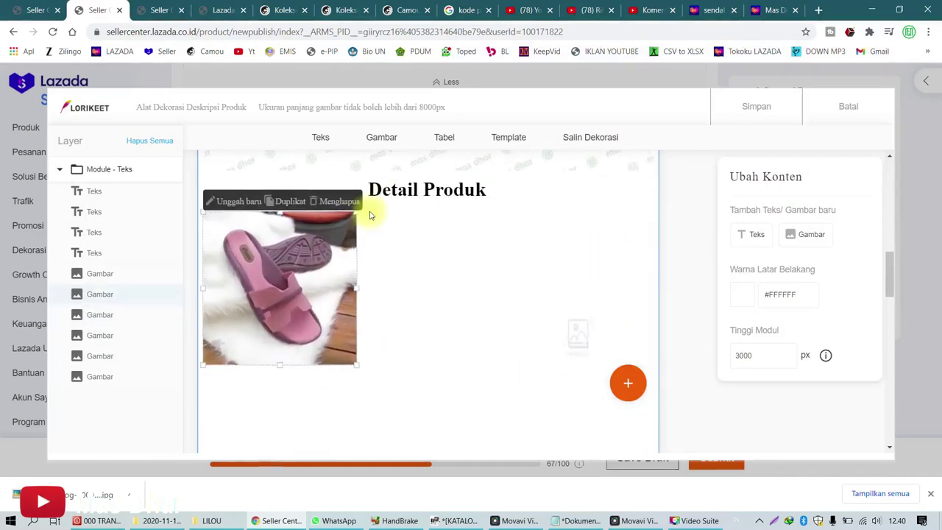
{"action": "scroll", "coordinate": [368, 267], "scroll_direction": "down", "scroll_amount": 4}
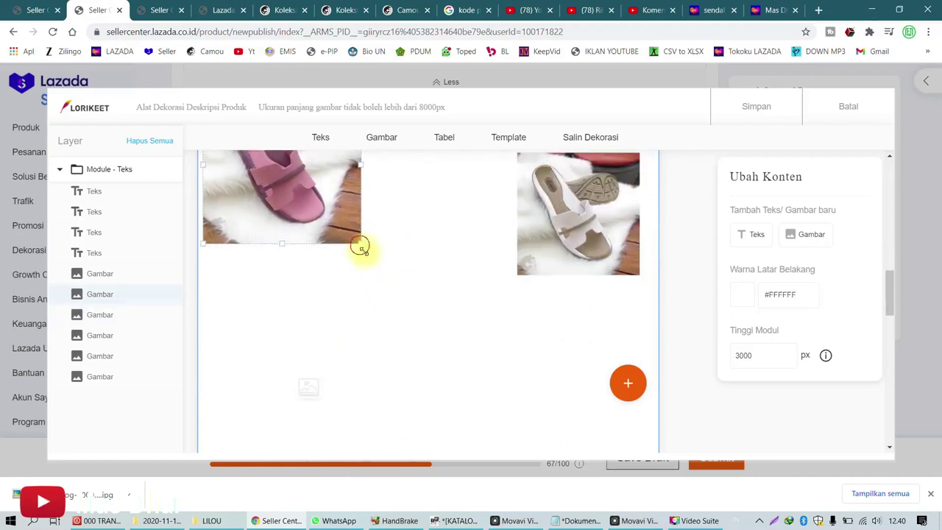
{"action": "left_click_drag", "start_coordinate": [359, 243], "coordinate": [409, 336]}
{"action": "left_click", "coordinate": [312, 420]}
{"action": "left_click", "coordinate": [531, 269]}
{"action": "left_click_drag", "start_coordinate": [448, 330], "coordinate": [429, 313]}
Step: Place the pearl sandal image directly beside the coral one and enlarge it to match its size and alignment
{"action": "left_click_drag", "start_coordinate": [523, 273], "coordinate": [479, 287]}
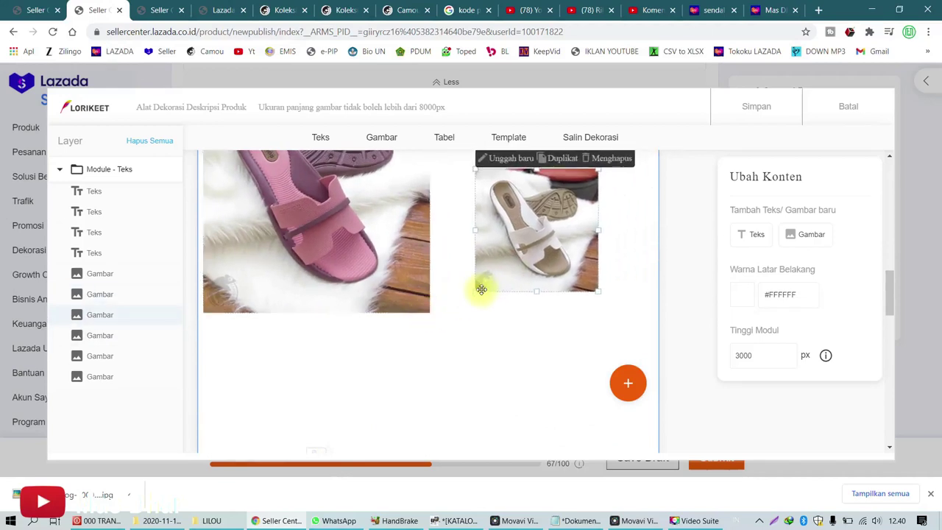
{"action": "scroll", "coordinate": [479, 288], "scroll_direction": "up", "scroll_amount": 2}
{"action": "left_click_drag", "start_coordinate": [598, 291], "coordinate": [554, 226]}
{"action": "left_click", "coordinate": [426, 445]}
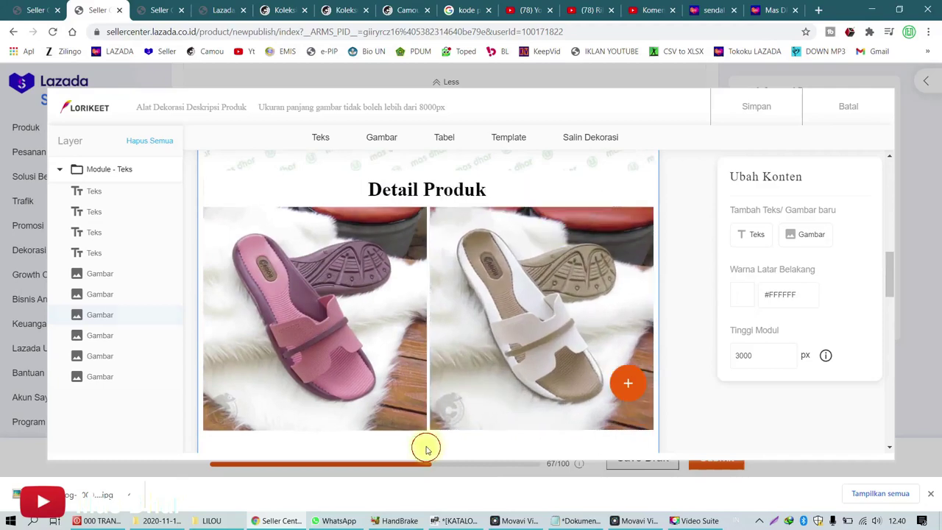
Step: Move the next placeholder directly beneath the coral image and upload "Lilou Dropshipper Ruby 3.jpg" from the RUBY folder into it
{"action": "scroll", "coordinate": [458, 345], "scroll_direction": "down", "scroll_amount": 3}
{"action": "left_click", "coordinate": [314, 379]}
{"action": "left_click_drag", "start_coordinate": [314, 379], "coordinate": [262, 276]}
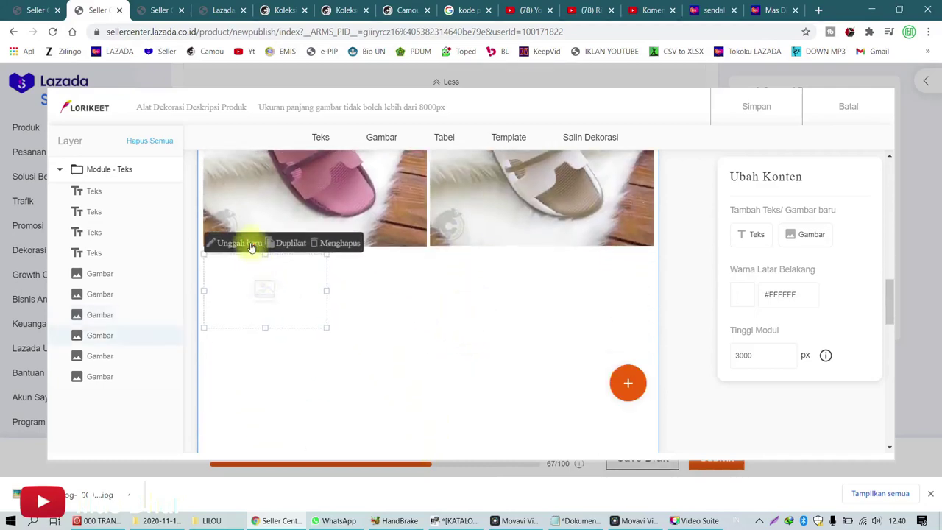
{"action": "left_click", "coordinate": [250, 246]}
{"action": "left_click", "coordinate": [599, 79]}
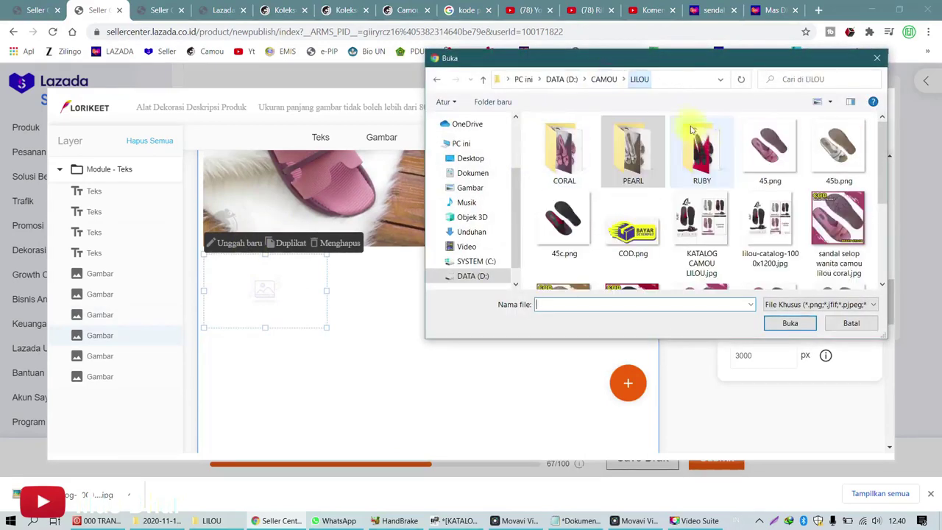
{"action": "double_click", "coordinate": [709, 151]}
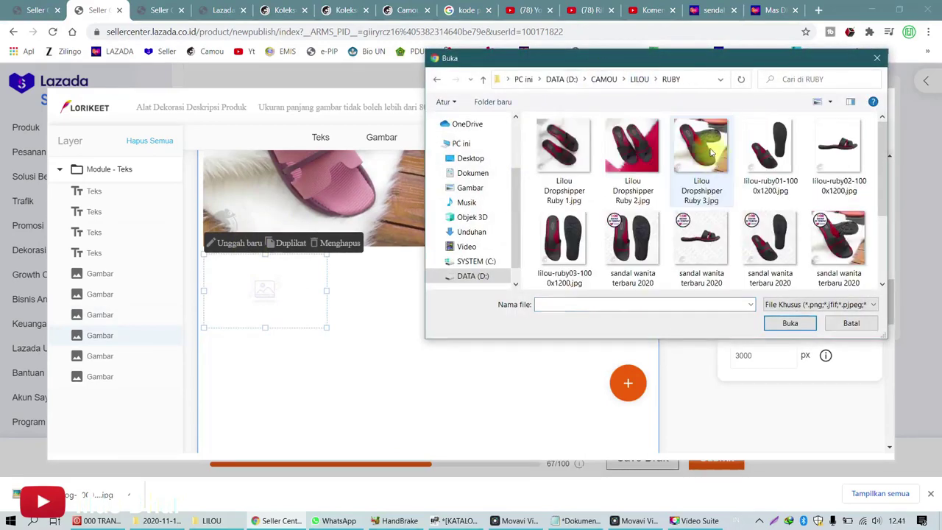
{"action": "double_click", "coordinate": [703, 147]}
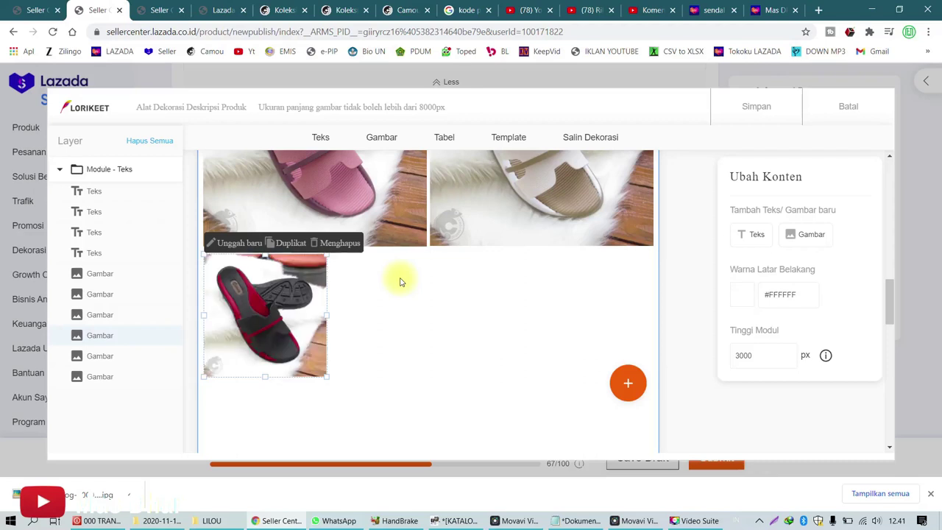
Step: Enlarge the ruby sandal image beneath the coral and pearl pair, aligning its left edge with the coral image
{"action": "left_click", "coordinate": [303, 294]}
{"action": "left_click_drag", "start_coordinate": [323, 256], "coordinate": [326, 252]}
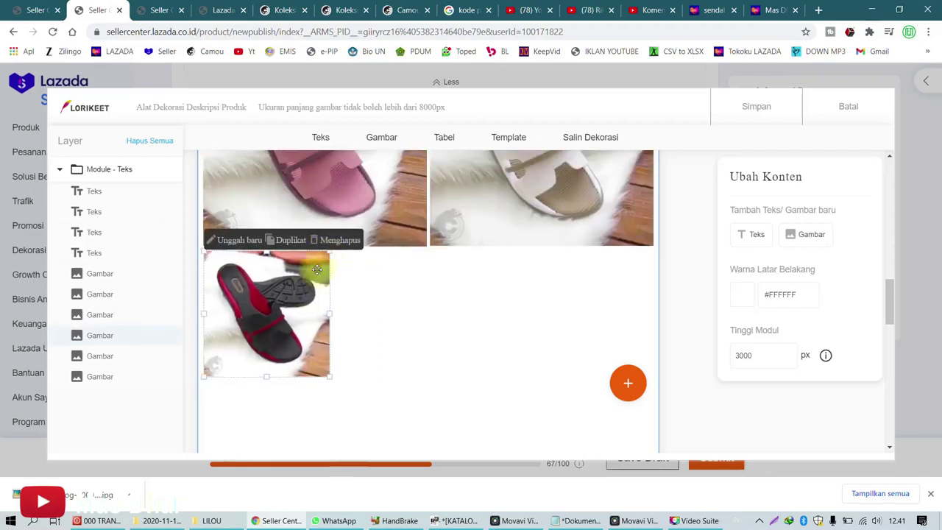
{"action": "left_click_drag", "start_coordinate": [204, 378], "coordinate": [201, 380]}
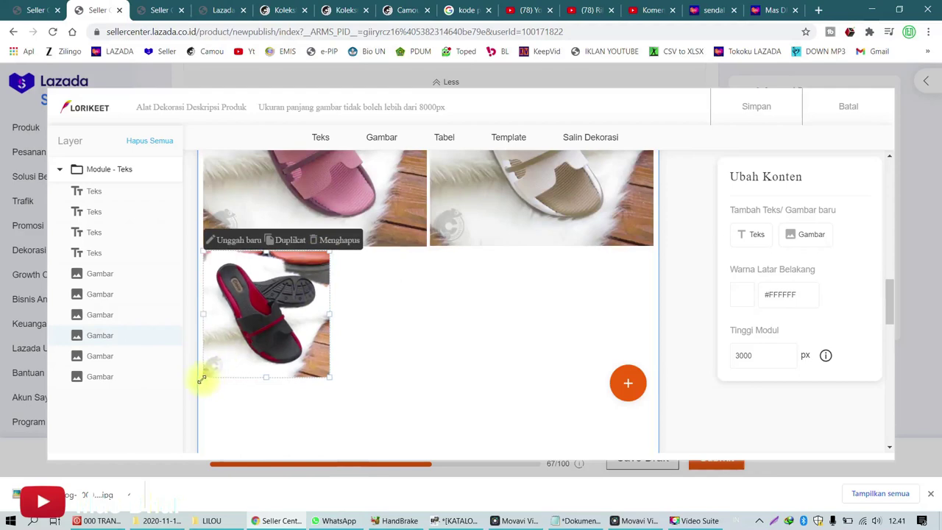
{"action": "left_click_drag", "start_coordinate": [326, 376], "coordinate": [557, 309]}
Step: Give the "Kenapa Harus Sandal Camou" heading a bright yellow background
{"action": "scroll", "coordinate": [473, 287], "scroll_direction": "down", "scroll_amount": 1}
{"action": "scroll", "coordinate": [457, 278], "scroll_direction": "up", "scroll_amount": 3}
{"action": "scroll", "coordinate": [458, 278], "scroll_direction": "up", "scroll_amount": 6}
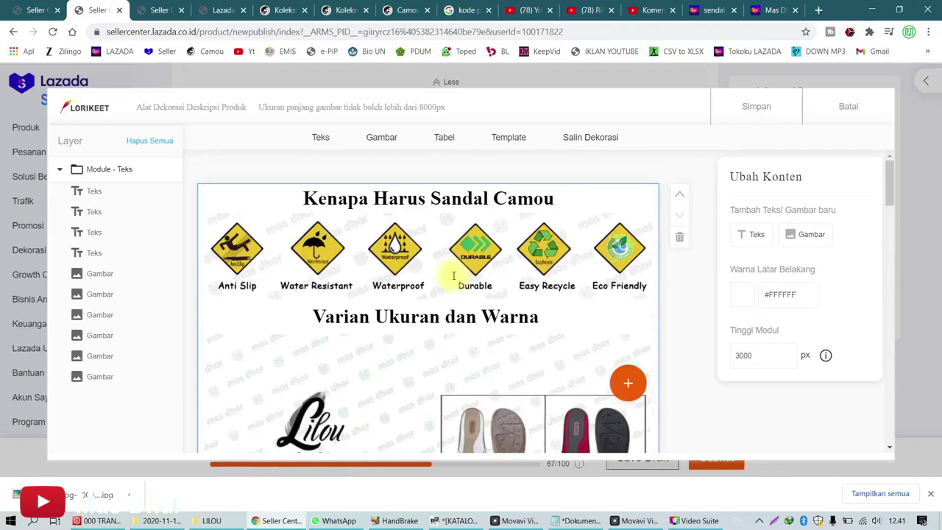
{"action": "scroll", "coordinate": [449, 279], "scroll_direction": "down", "scroll_amount": 2}
{"action": "scroll", "coordinate": [435, 282], "scroll_direction": "up", "scroll_amount": 3}
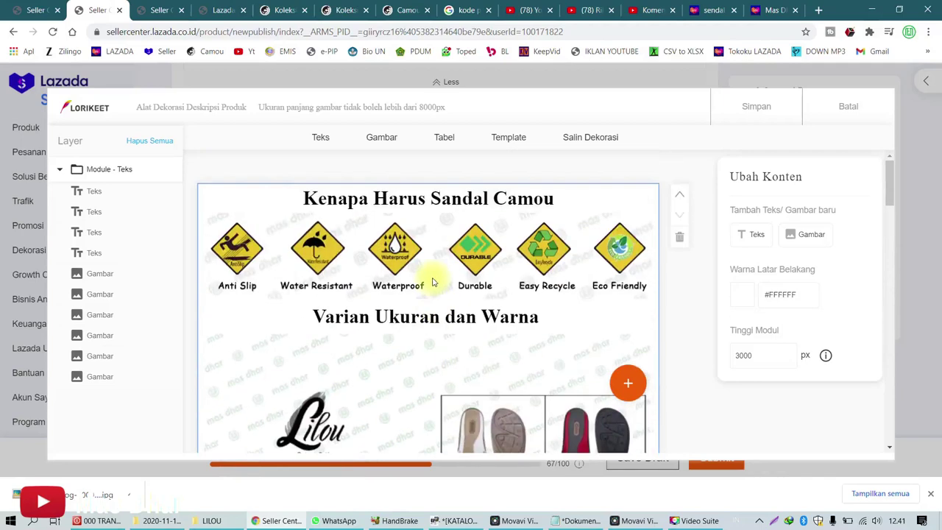
{"action": "left_click", "coordinate": [395, 199]}
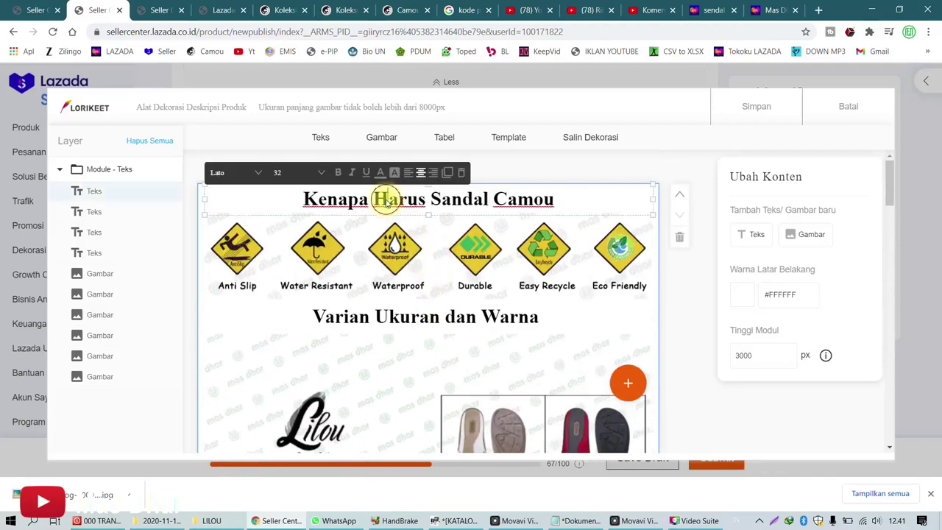
{"action": "triple_click", "coordinate": [386, 200]}
{"action": "left_click", "coordinate": [395, 172]}
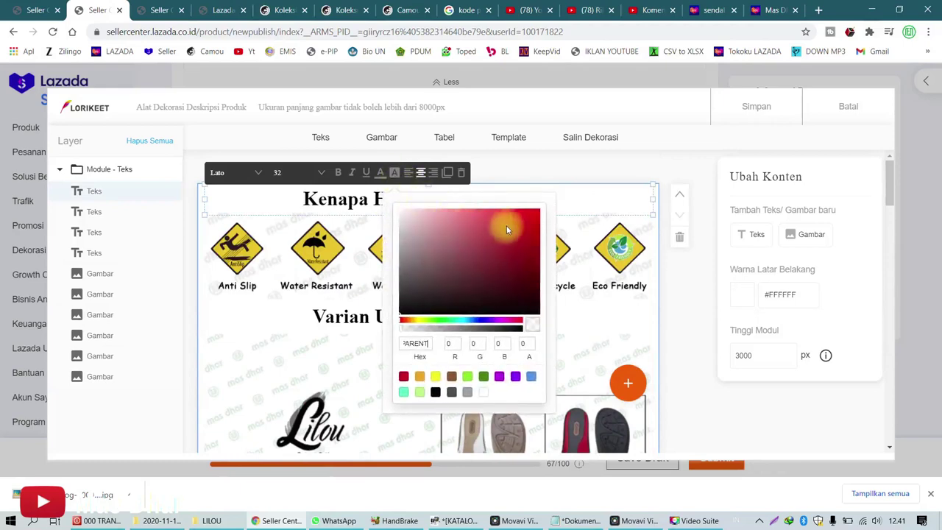
{"action": "left_click", "coordinate": [419, 392]}
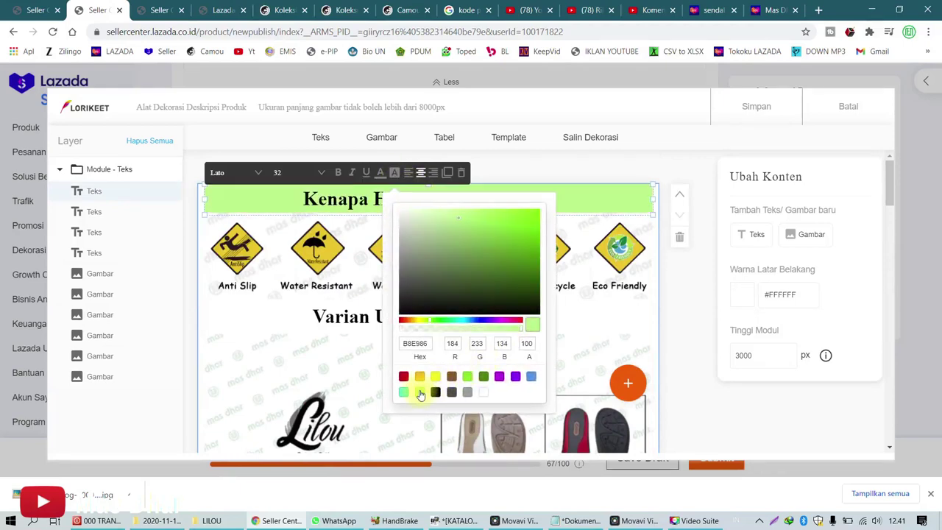
{"action": "left_click", "coordinate": [468, 376]}
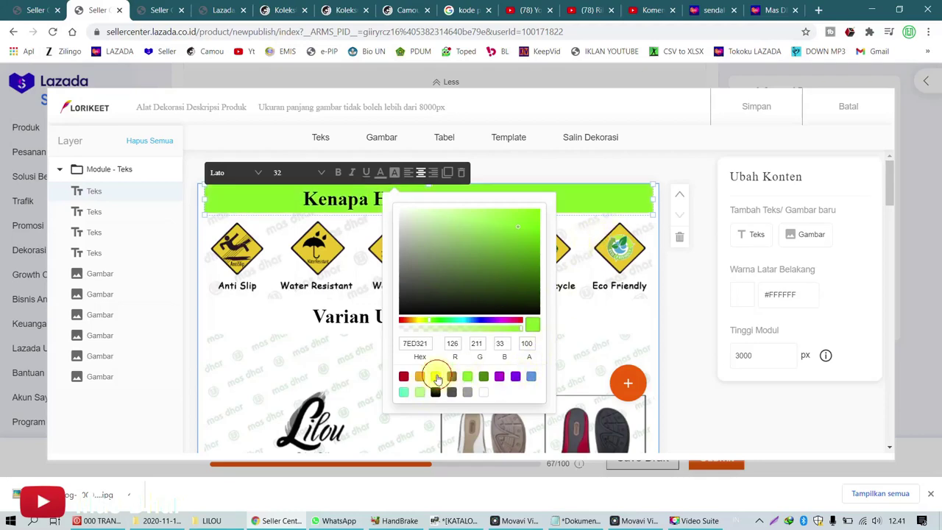
{"action": "left_click", "coordinate": [435, 377]}
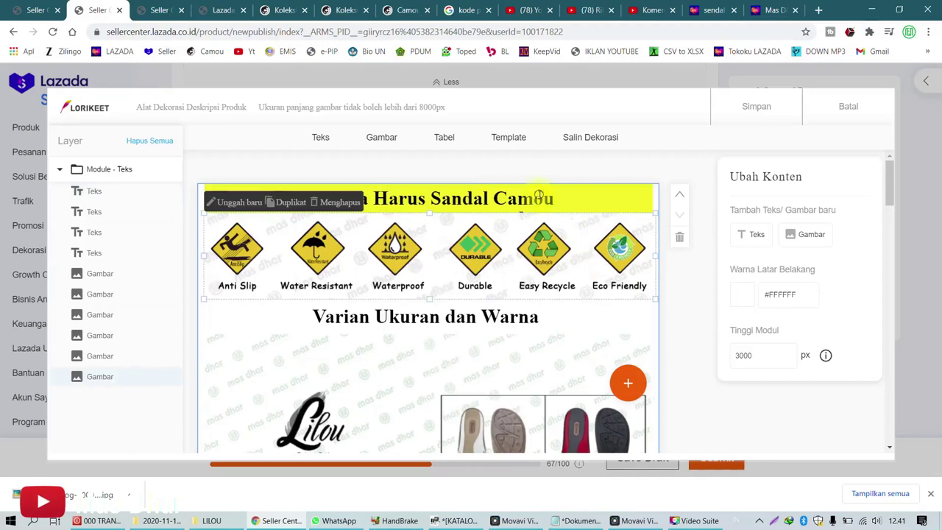
{"action": "left_click", "coordinate": [539, 196]}
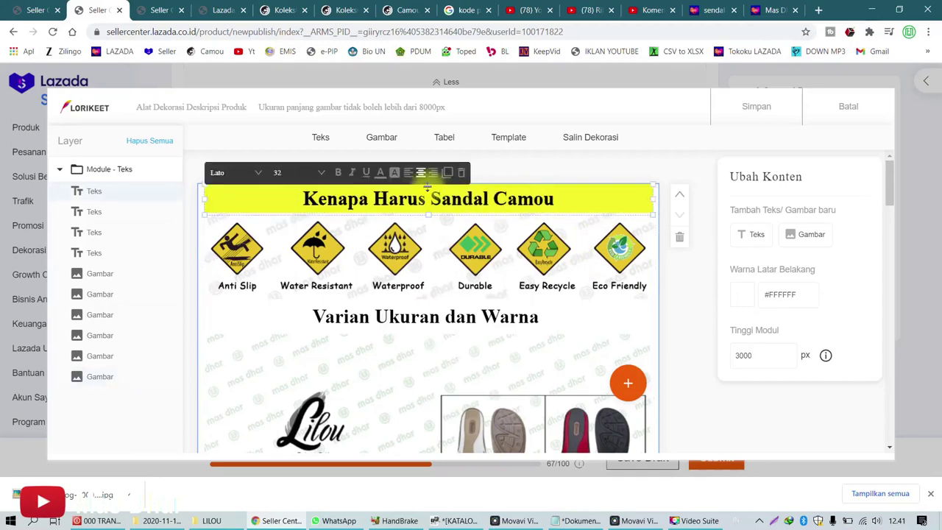
Step: Give the "Varian Ukuran dan Warna" heading a bright yellow background
{"action": "left_click", "coordinate": [425, 317]}
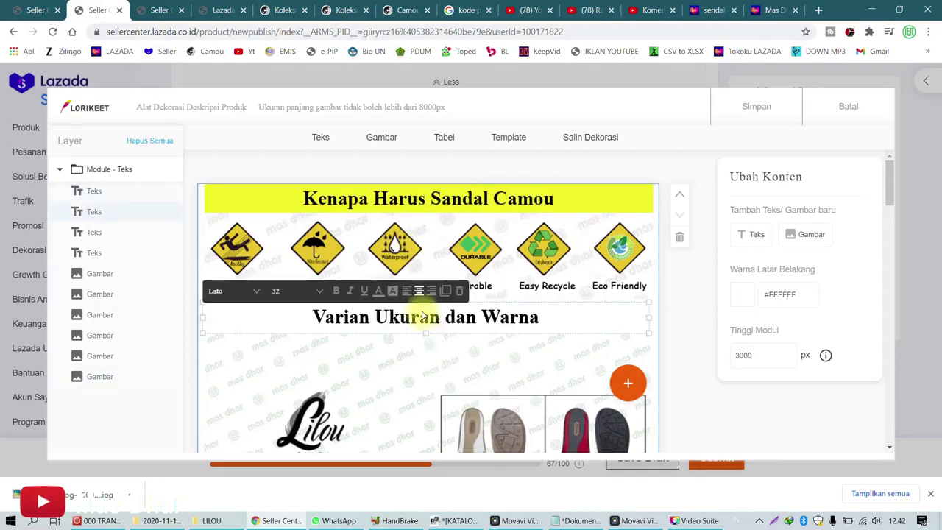
{"action": "triple_click", "coordinate": [423, 317]}
{"action": "left_click", "coordinate": [392, 290]}
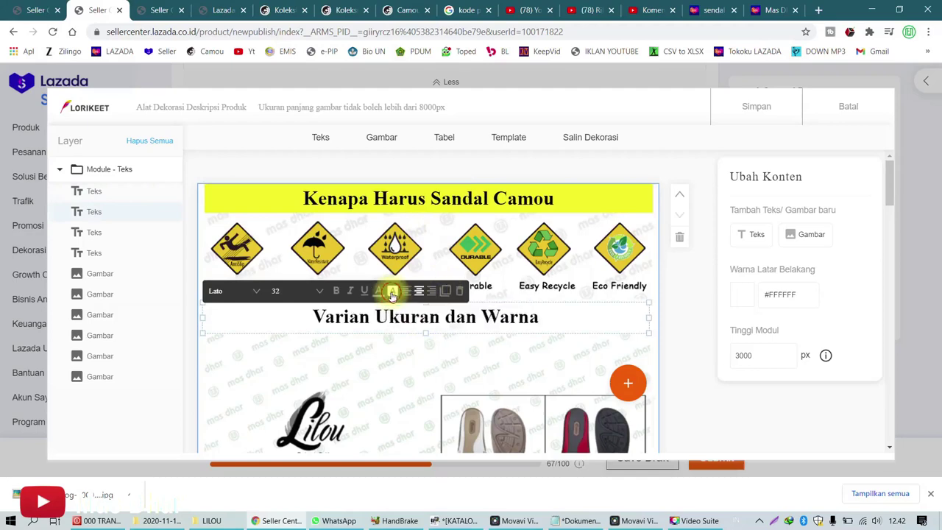
{"action": "scroll", "coordinate": [460, 438], "scroll_direction": "down", "scroll_amount": 1}
{"action": "left_click", "coordinate": [435, 416]}
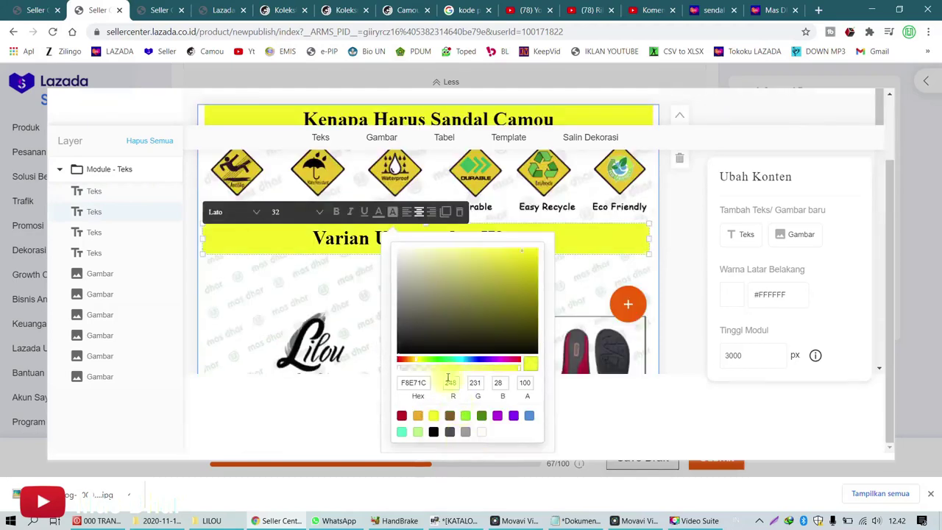
{"action": "left_click", "coordinate": [585, 263]}
Step: Give the "Detail Produk" heading above the sandal photos the same bright yellow background
{"action": "scroll", "coordinate": [463, 329], "scroll_direction": "down", "scroll_amount": 9}
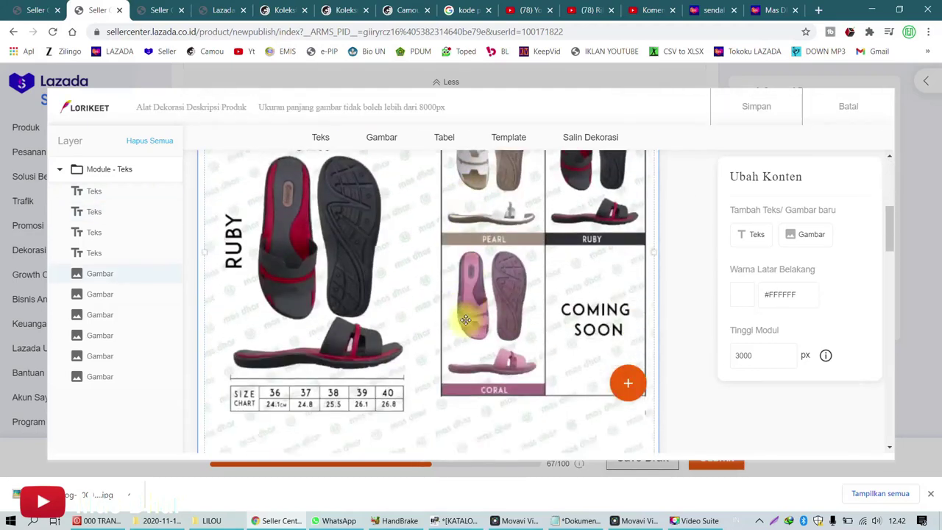
{"action": "double_click", "coordinate": [435, 373]}
{"action": "left_click", "coordinate": [369, 373], "text": "shift"}
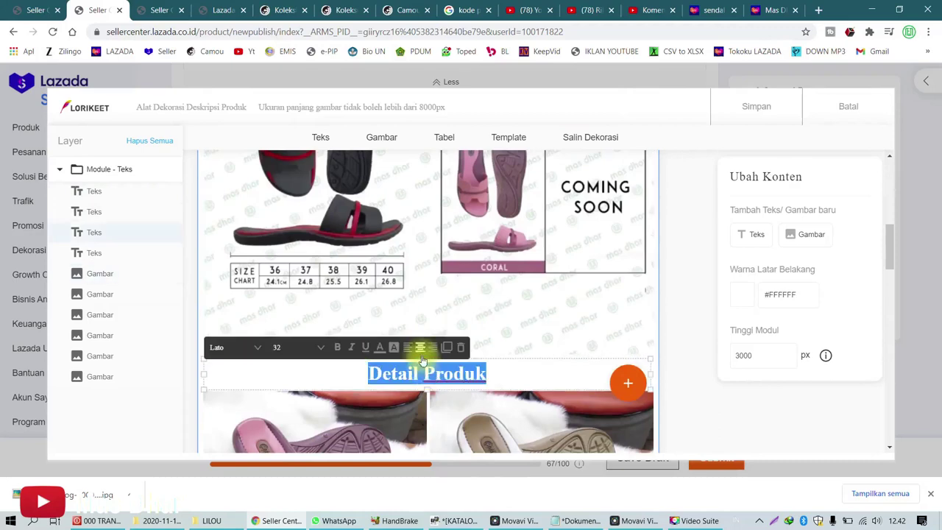
{"action": "left_click", "coordinate": [394, 347]}
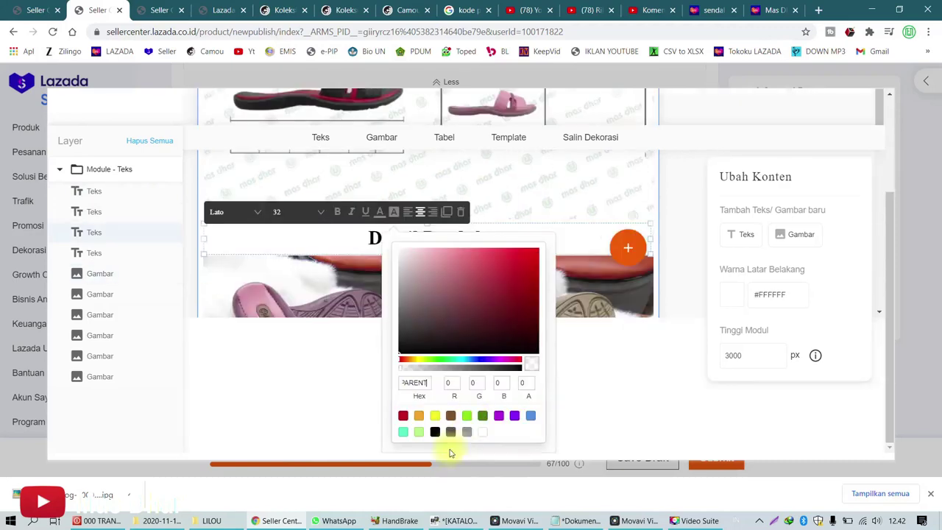
{"action": "left_click", "coordinate": [436, 414]}
{"action": "left_click", "coordinate": [582, 266]}
Step: Replace the text of the heading beneath the sandal photos with "Informasi Kurir dan Pengiriman"
{"action": "scroll", "coordinate": [487, 315], "scroll_direction": "down", "scroll_amount": 12}
{"action": "double_click", "coordinate": [414, 171]}
{"action": "key", "text": "ctrl+a"}
{"action": "type", "text": "Informasi "}
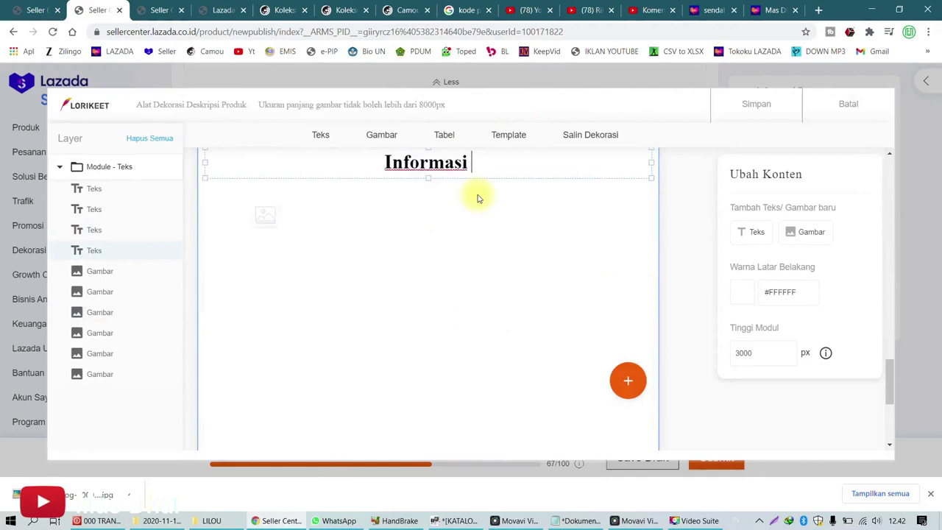
{"action": "type", "text": "P Kurir dan"}
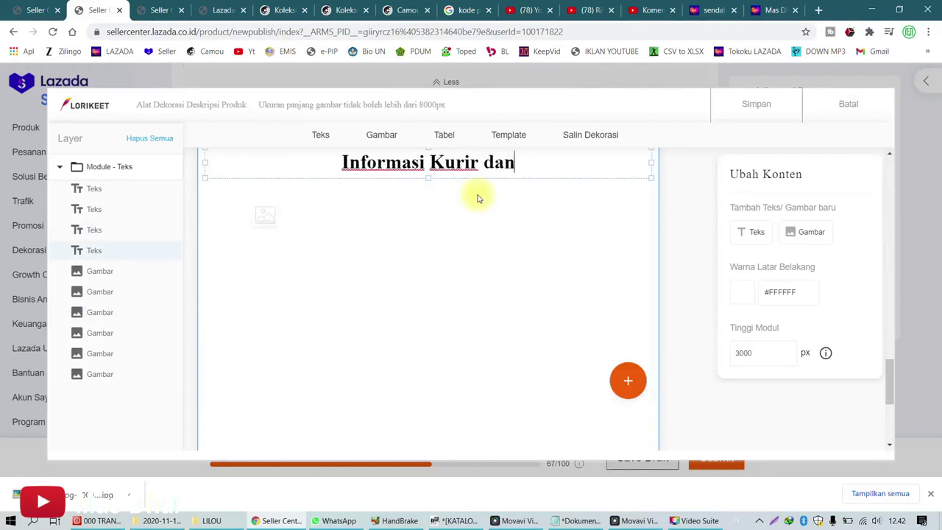
{"action": "type", "text": " Pengiriman"}
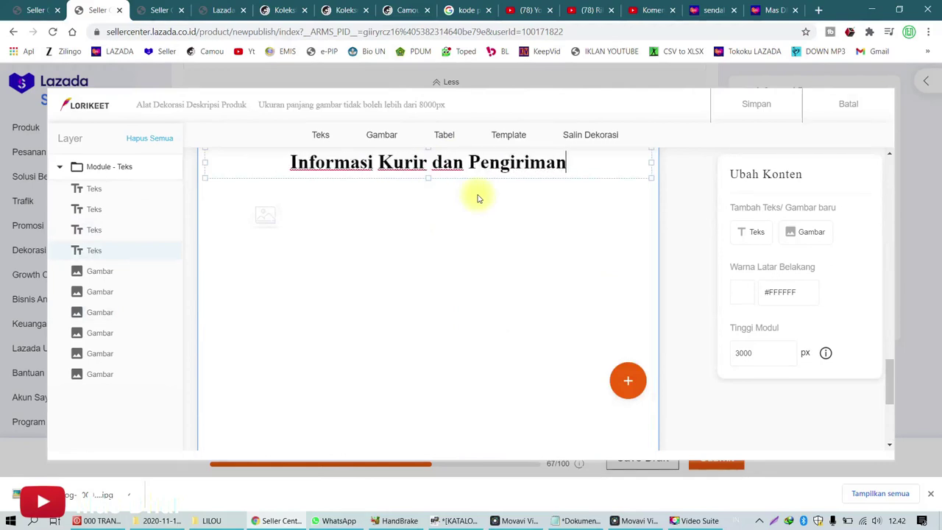
{"action": "left_click", "coordinate": [456, 209]}
{"action": "scroll", "coordinate": [456, 209], "scroll_direction": "up", "scroll_amount": 1}
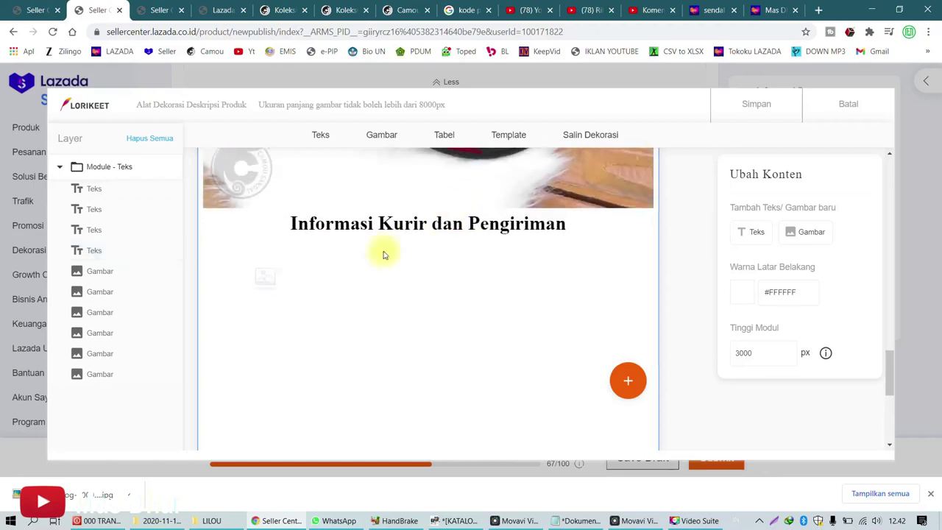
{"action": "left_click", "coordinate": [265, 274]}
{"action": "left_click", "coordinate": [304, 243]}
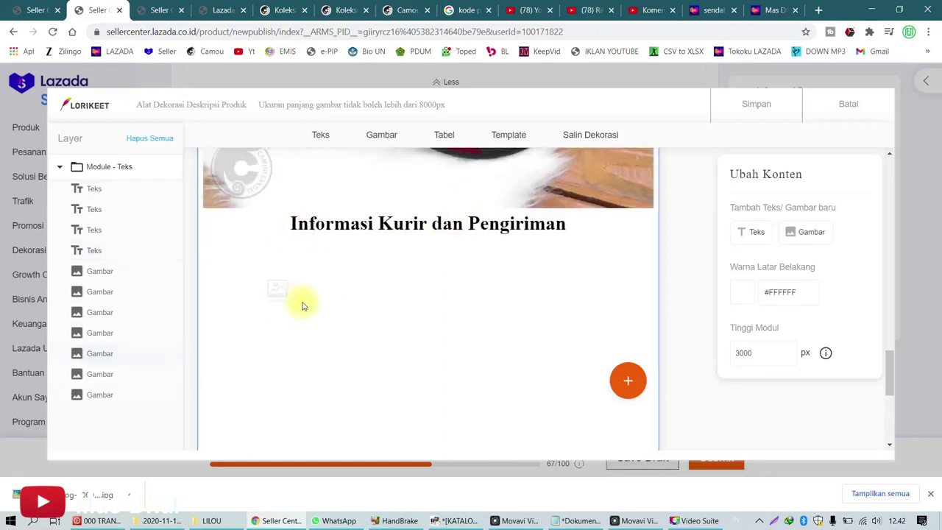
{"action": "left_click", "coordinate": [344, 242]}
{"action": "left_click", "coordinate": [288, 269]}
Step: Duplicate the "Informasi Kurir dan Pengiriman" heading and place the copy further down, below the empty image placeholder
{"action": "left_click", "coordinate": [431, 219]}
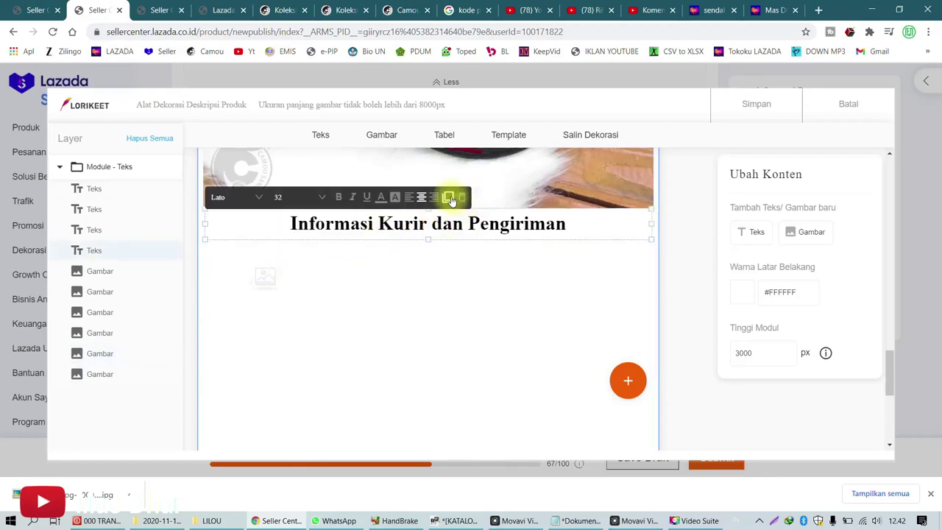
{"action": "left_click", "coordinate": [451, 198]}
{"action": "left_click_drag", "start_coordinate": [458, 246], "coordinate": [452, 424]}
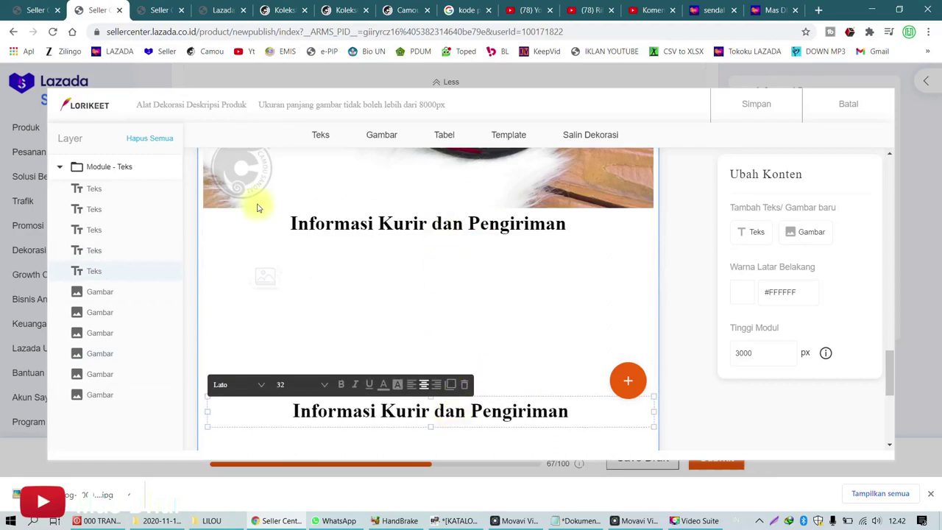
{"action": "scroll", "coordinate": [318, 253], "scroll_direction": "down", "scroll_amount": 2}
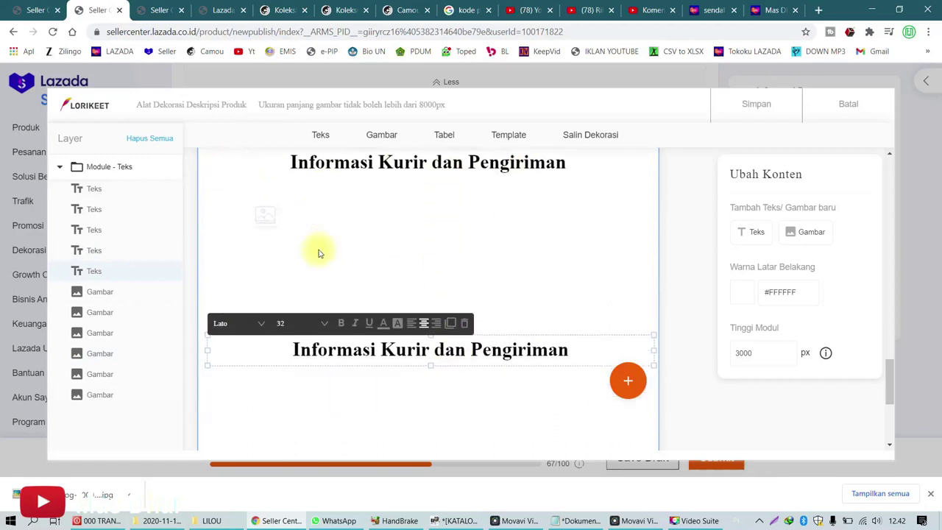
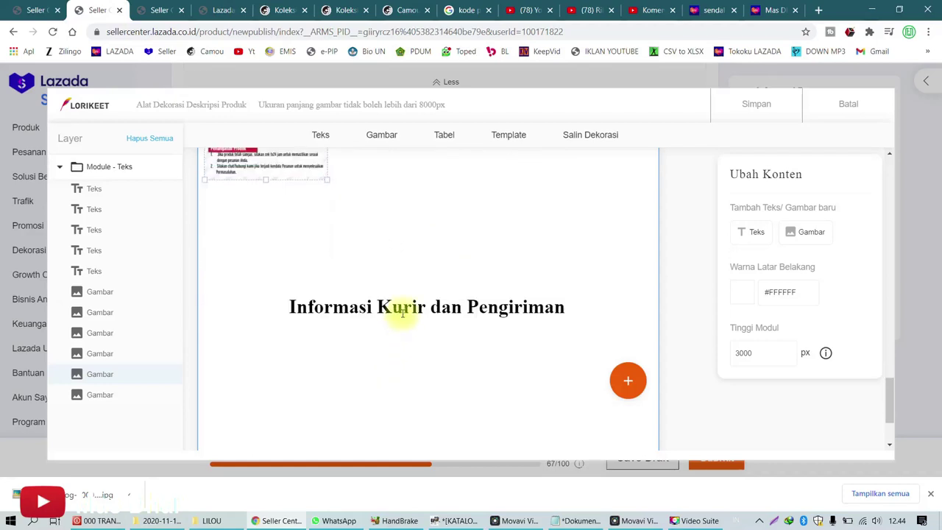
Step: Replace the duplicated heading's text with the paragraph beginning "Sandal Camou terbuat dari bahan TPR", set it to size 26 and fit its box
{"action": "key", "text": "ctrl+a"}
{"action": "type", "text": "akan mudah rusak oleh suhu cuaca."}
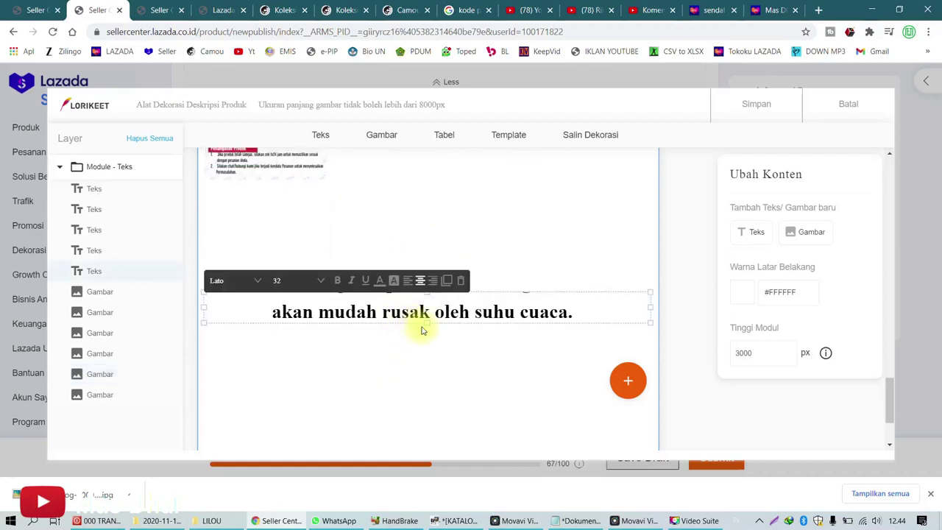
{"action": "left_click", "coordinate": [296, 280]}
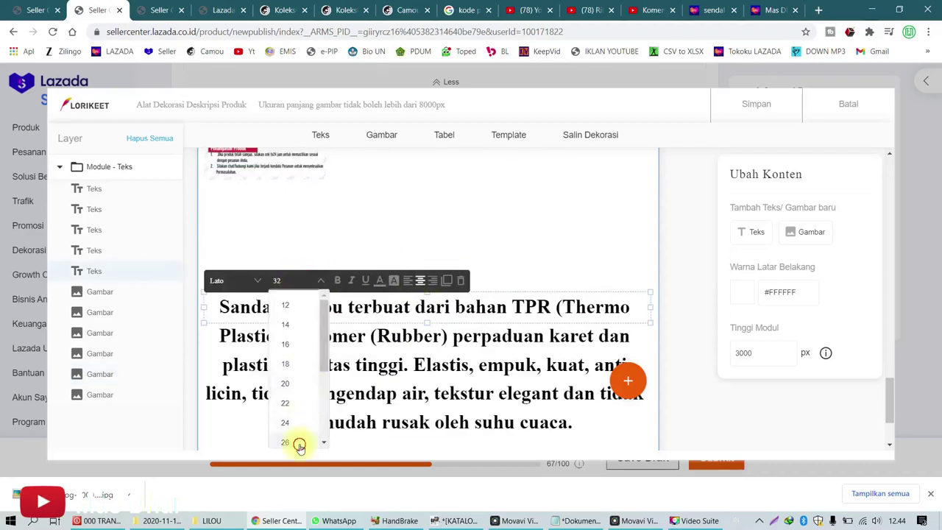
{"action": "left_click", "coordinate": [286, 442]}
{"action": "left_click_drag", "start_coordinate": [423, 400], "coordinate": [420, 386]}
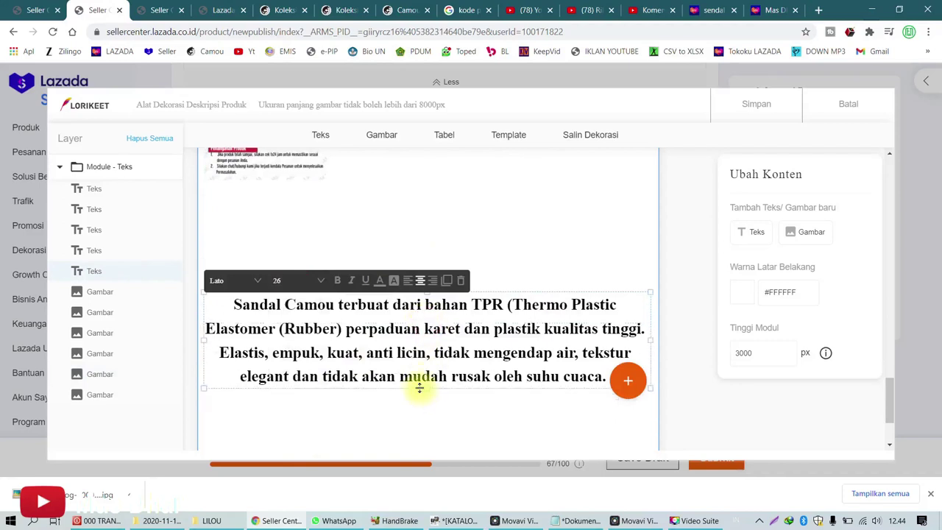
Step: Give the whole "Sandal Camou terbuat dari bahan TPR" paragraph a bright yellow background
{"action": "left_click", "coordinate": [383, 335]}
{"action": "key", "text": "ctrl+a"}
{"action": "left_click", "coordinate": [393, 278]}
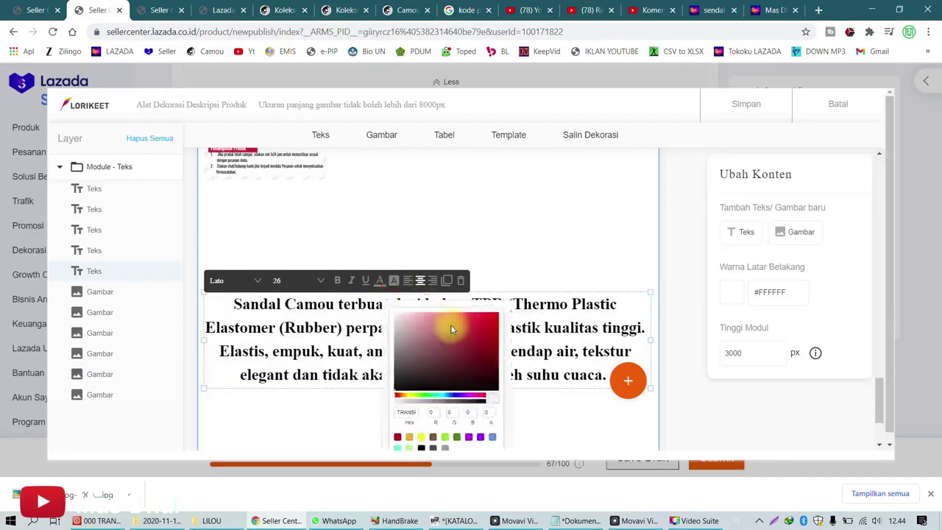
{"action": "scroll", "coordinate": [449, 412], "scroll_direction": "down", "scroll_amount": 1}
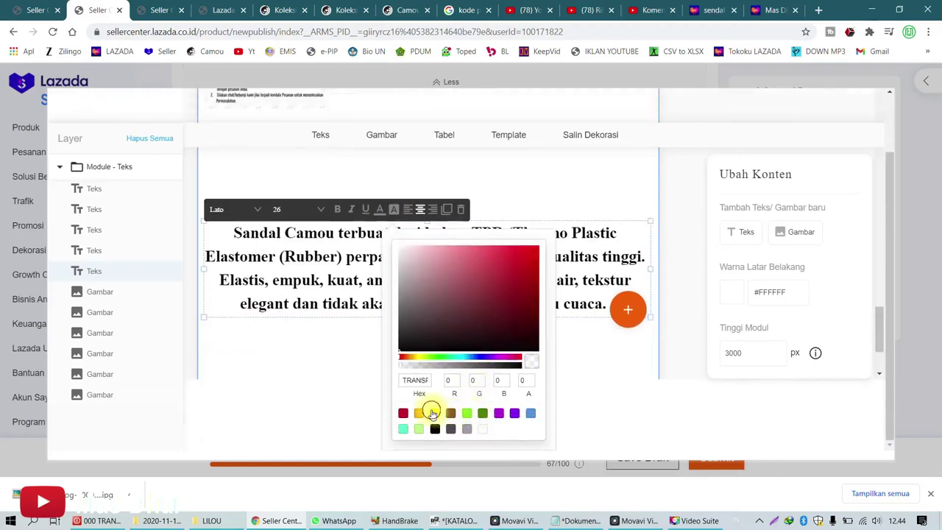
{"action": "left_click", "coordinate": [433, 413]}
{"action": "left_click", "coordinate": [572, 379]}
Step: Enlarge the courier and product-handling information image and set the module height to 3200 px
{"action": "scroll", "coordinate": [475, 304], "scroll_direction": "up", "scroll_amount": 1}
{"action": "left_click", "coordinate": [405, 323]}
{"action": "left_click", "coordinate": [326, 182]}
{"action": "left_click_drag", "start_coordinate": [326, 181], "coordinate": [585, 361]}
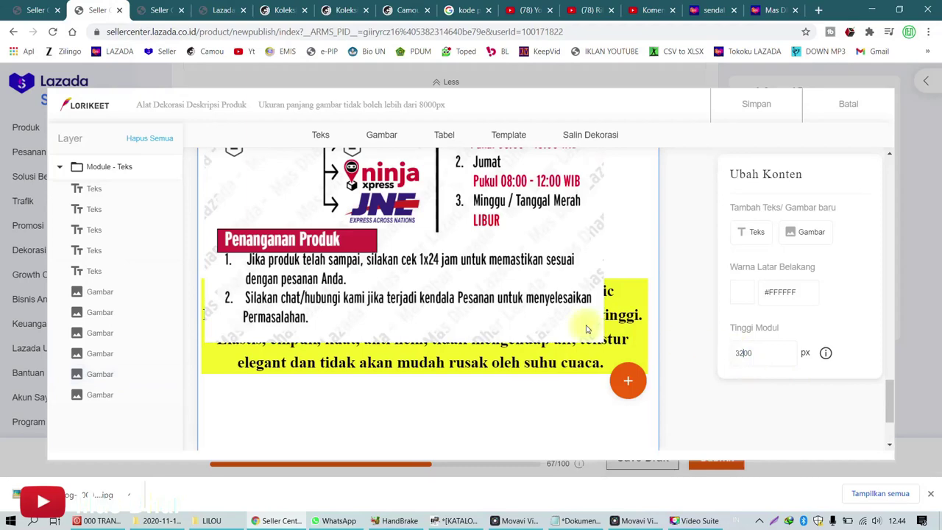
Step: Stretch the courier information image to the full module width and align it with the yellow paragraph directly beneath it
{"action": "left_click", "coordinate": [544, 342]}
{"action": "left_click", "coordinate": [549, 318]}
{"action": "left_click_drag", "start_coordinate": [603, 346], "coordinate": [653, 394]}
{"action": "scroll", "coordinate": [275, 280], "scroll_direction": "down", "scroll_amount": 3}
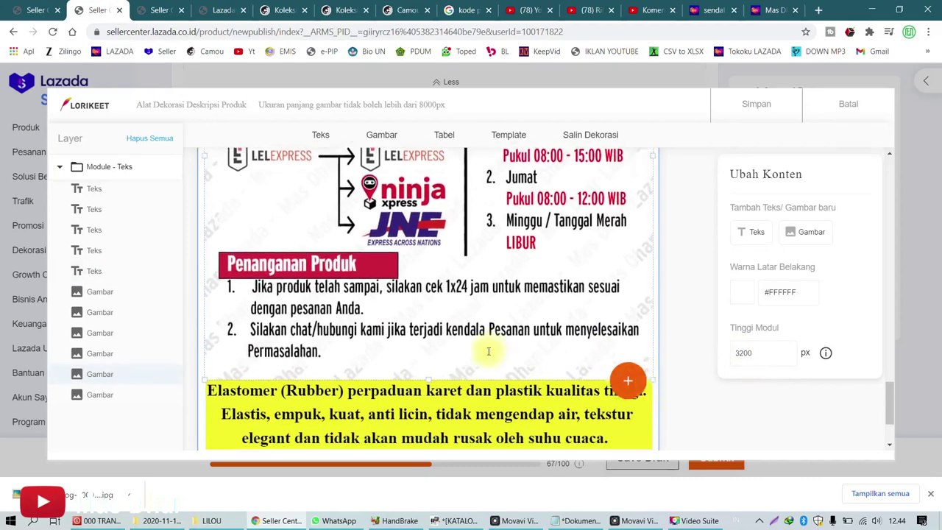
{"action": "left_click_drag", "start_coordinate": [202, 267], "coordinate": [198, 270]}
{"action": "left_click", "coordinate": [243, 299]}
Step: Set the module height to 3100 px to trim the space below the yellow paragraph, and save the Lorikeet description
{"action": "left_click", "coordinate": [743, 354]}
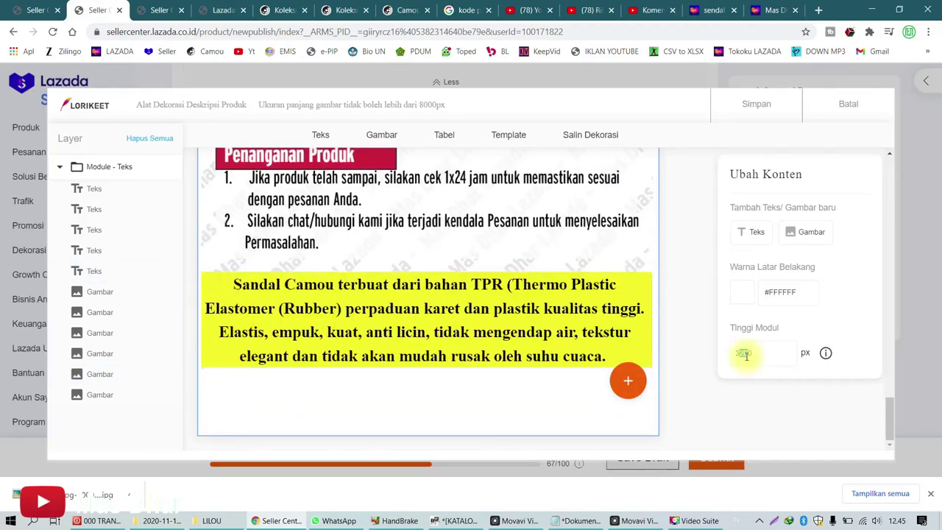
{"action": "key", "text": "BackSpace"}
{"action": "key", "text": "BackSpace"}
{"action": "type", "text": "15"}
{"action": "scroll", "coordinate": [637, 321], "scroll_direction": "down", "scroll_amount": 5}
{"action": "scroll", "coordinate": [637, 321], "scroll_direction": "down", "scroll_amount": 10}
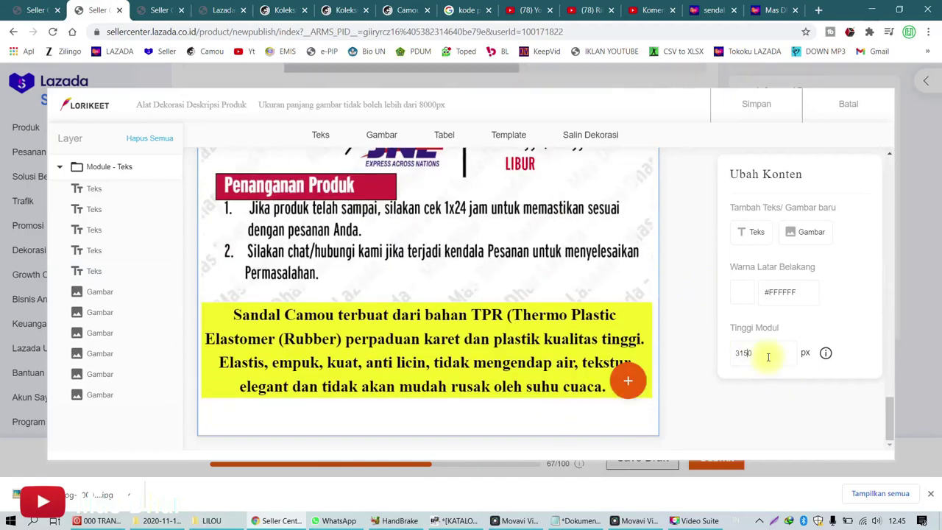
{"action": "type", "text": "1"}
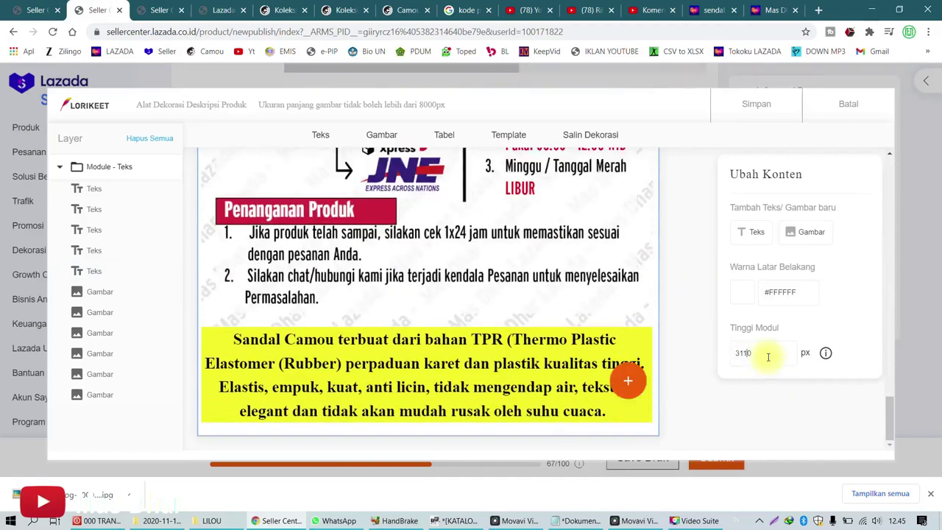
{"action": "type", "text": "0"}
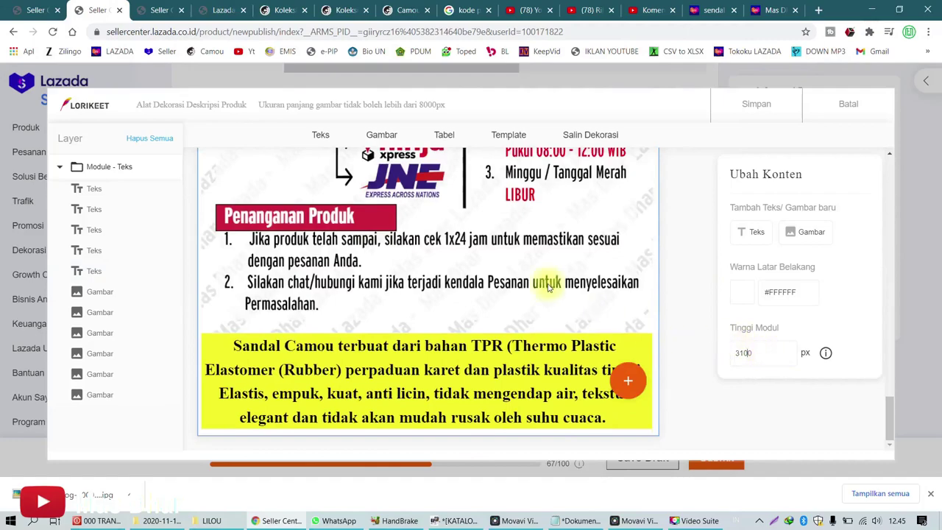
{"action": "scroll", "coordinate": [548, 287], "scroll_direction": "up", "scroll_amount": 15}
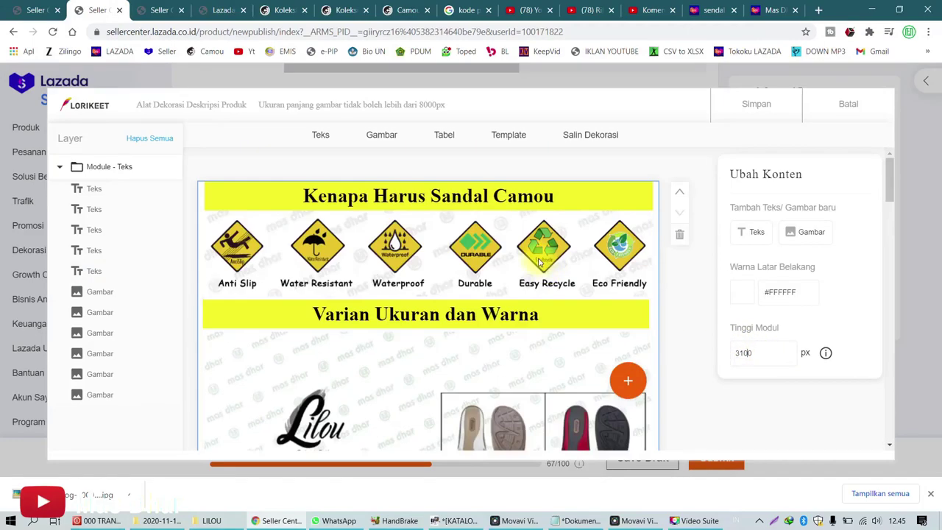
{"action": "left_click", "coordinate": [768, 111]}
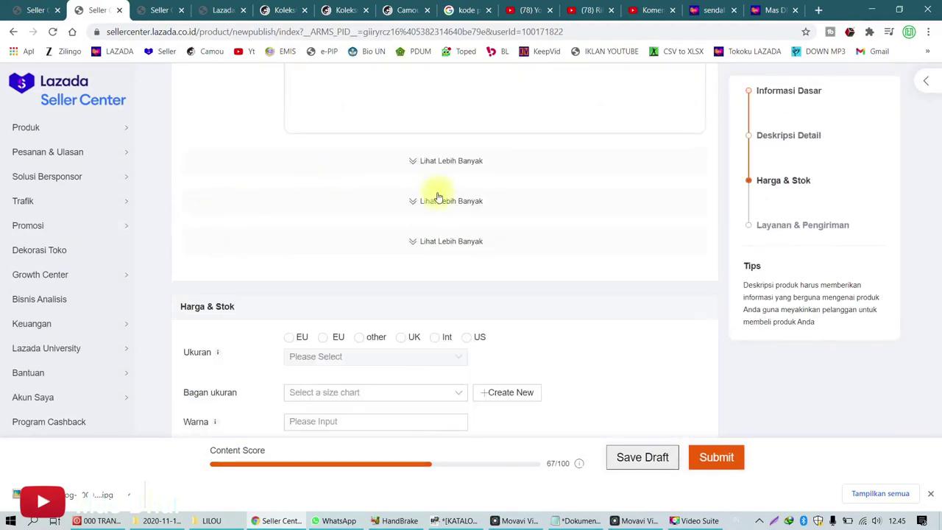
Step: Review the listing form with its saved description, checking the optional English long description among the collapsed sections above Harga & Stok
{"action": "scroll", "coordinate": [345, 186], "scroll_direction": "up", "scroll_amount": 3}
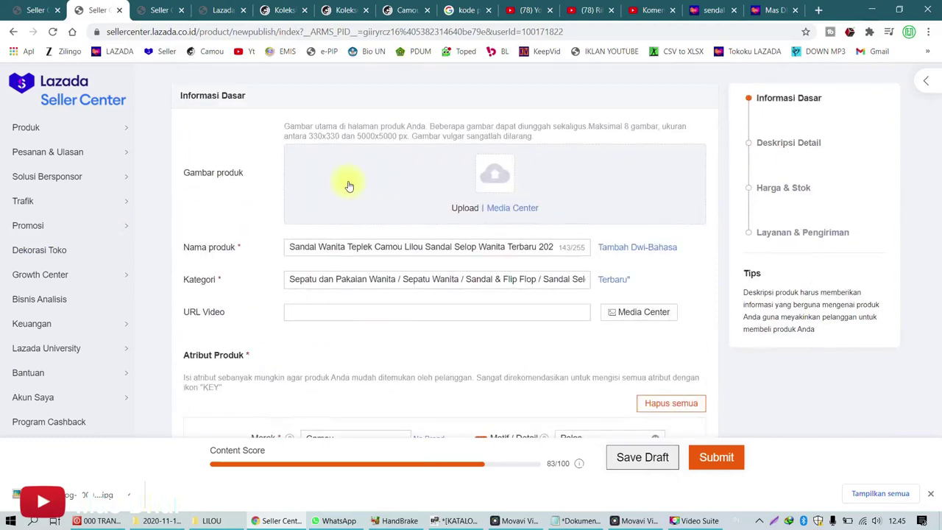
{"action": "scroll", "coordinate": [349, 186], "scroll_direction": "down", "scroll_amount": 15}
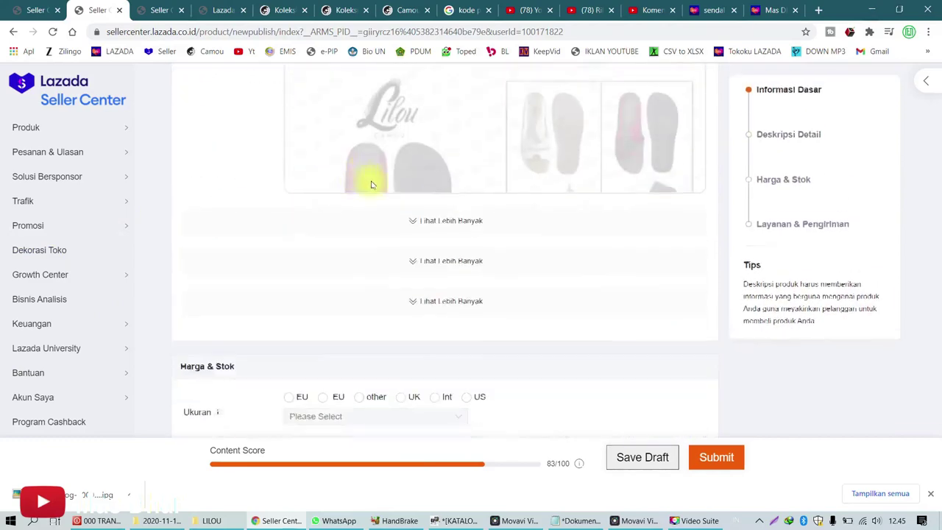
{"action": "scroll", "coordinate": [435, 161], "scroll_direction": "up", "scroll_amount": 8}
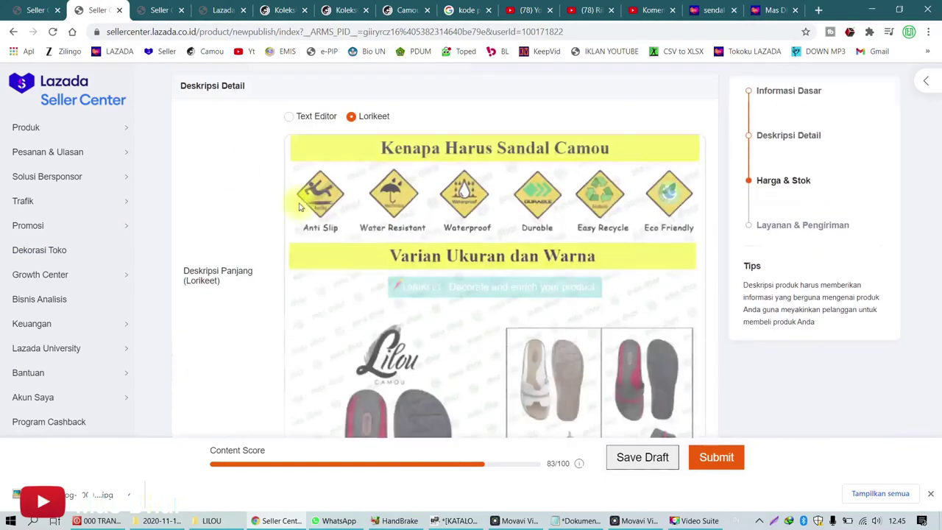
{"action": "scroll", "coordinate": [225, 235], "scroll_direction": "down", "scroll_amount": 3}
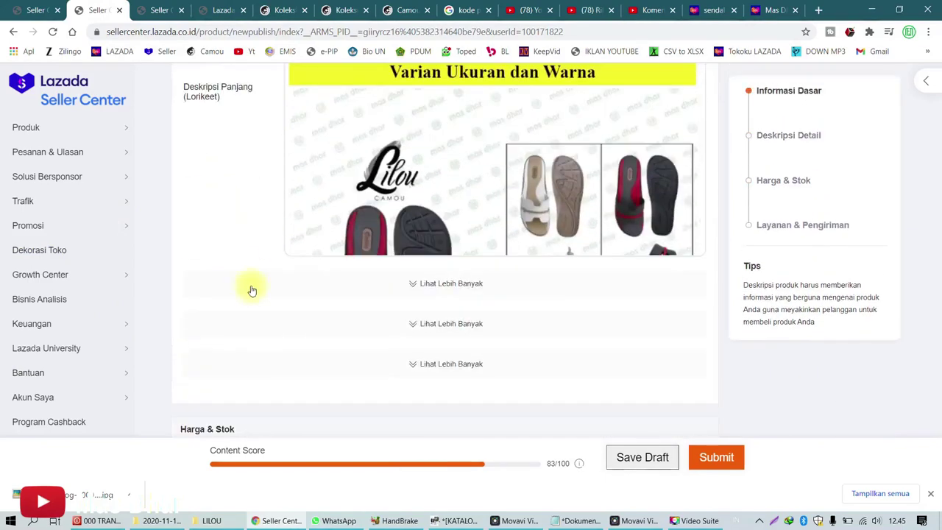
{"action": "left_click", "coordinate": [423, 283]}
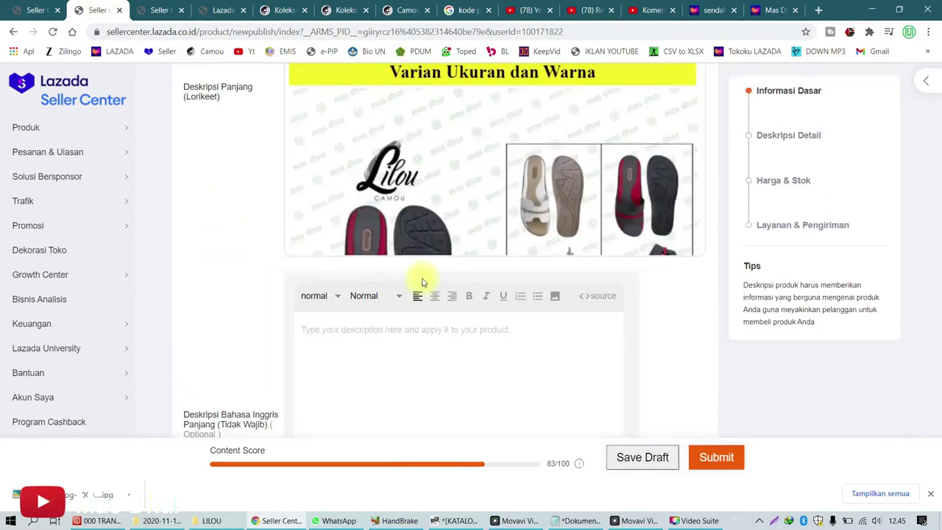
{"action": "scroll", "coordinate": [259, 336], "scroll_direction": "down", "scroll_amount": 3}
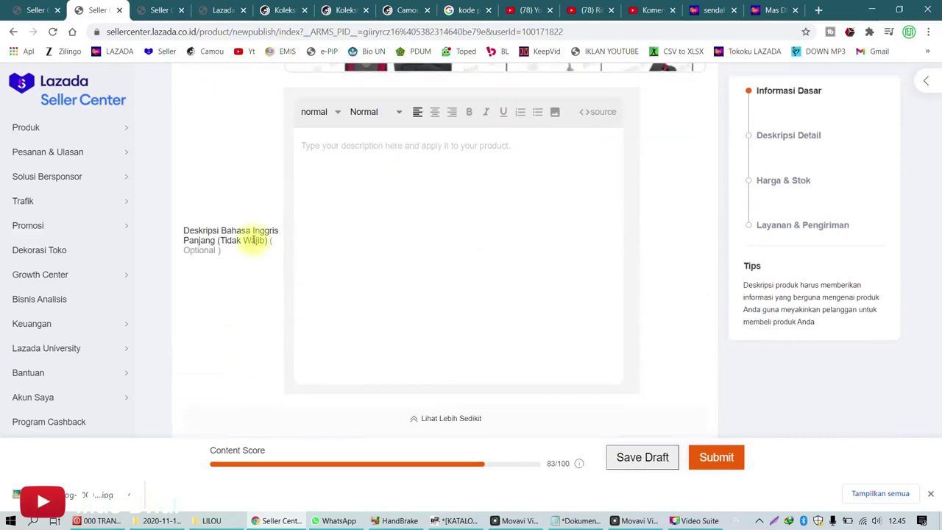
{"action": "scroll", "coordinate": [252, 238], "scroll_direction": "down", "scroll_amount": 3}
{"action": "left_click", "coordinate": [430, 234]}
{"action": "scroll", "coordinate": [458, 187], "scroll_direction": "down", "scroll_amount": 3}
{"action": "scroll", "coordinate": [467, 189], "scroll_direction": "up", "scroll_amount": 9}
{"action": "scroll", "coordinate": [472, 212], "scroll_direction": "down", "scroll_amount": 2}
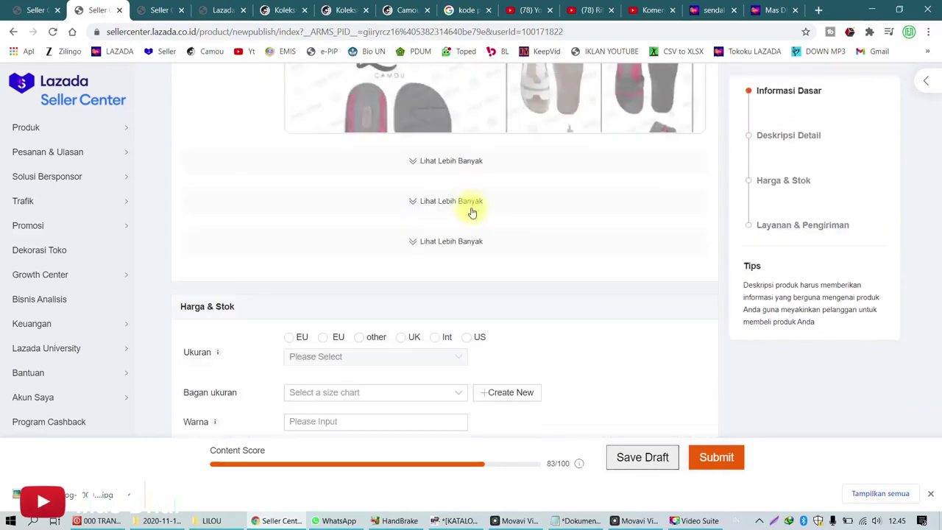
Step: Expand the short description section, paste the Lilou product details into it, and title them "Sandal Camou Lilou Series"
{"action": "left_click", "coordinate": [420, 203]}
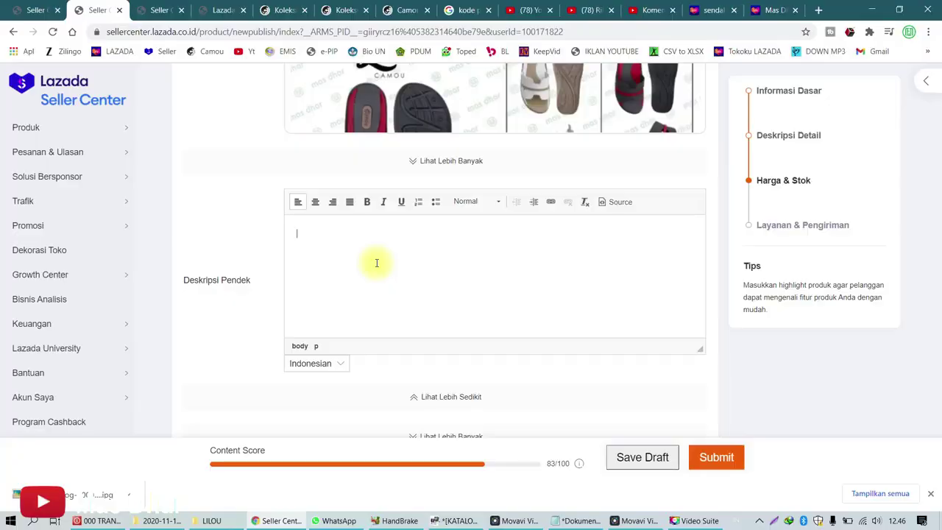
{"action": "key", "text": "ctrl+v"}
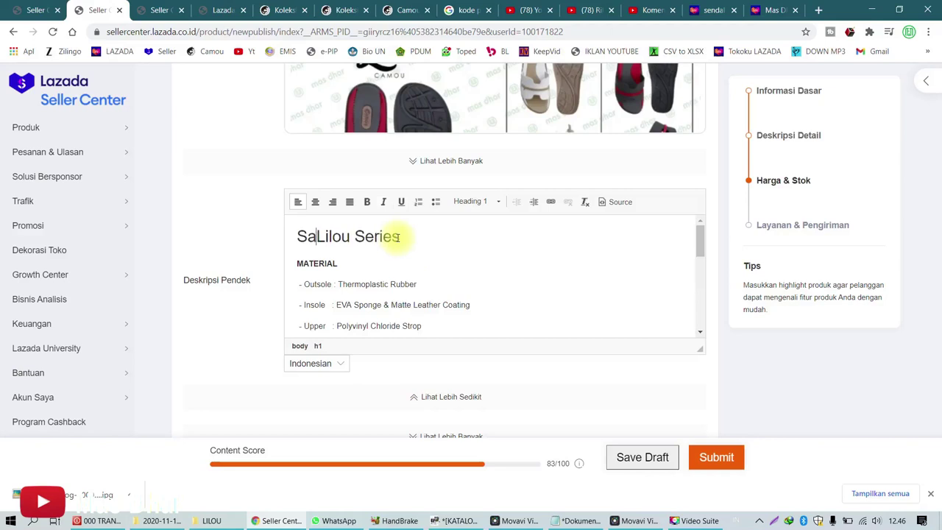
{"action": "scroll", "coordinate": [467, 290], "scroll_direction": "down", "scroll_amount": 2}
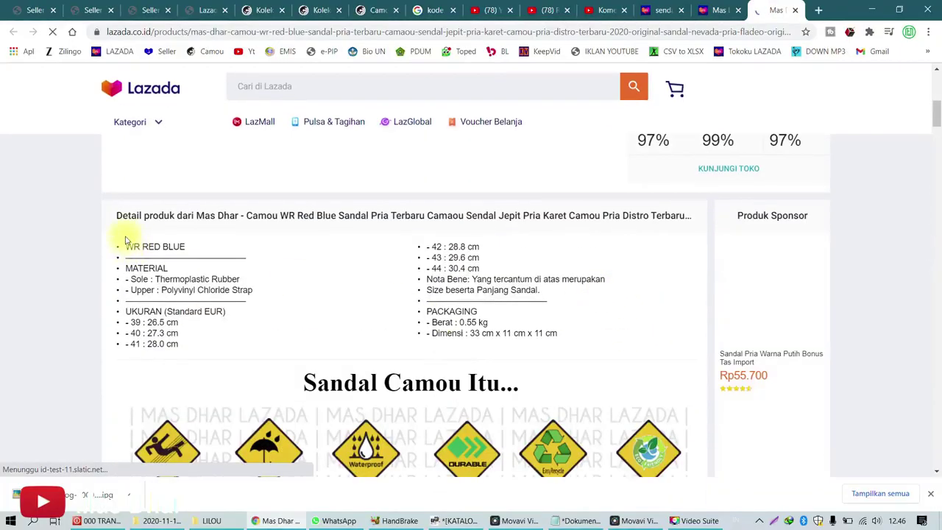
Step: Examine how the short description is laid out in the published Camou WR Red Blue product page, and return to the listing form
{"action": "left_click_drag", "start_coordinate": [122, 246], "coordinate": [561, 339]}
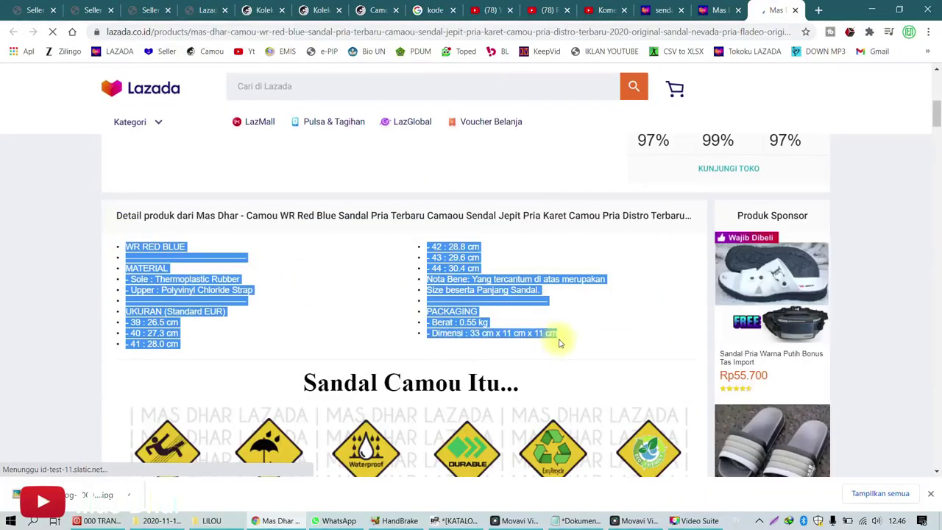
{"action": "left_click", "coordinate": [595, 316]}
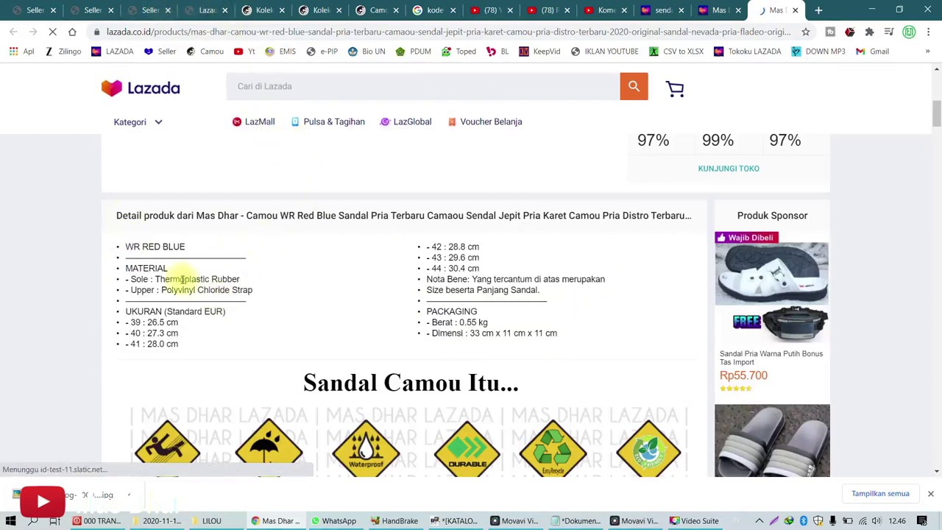
{"action": "left_click_drag", "start_coordinate": [154, 246], "coordinate": [595, 324]}
{"action": "left_click", "coordinate": [595, 324]}
{"action": "left_click", "coordinate": [151, 9]}
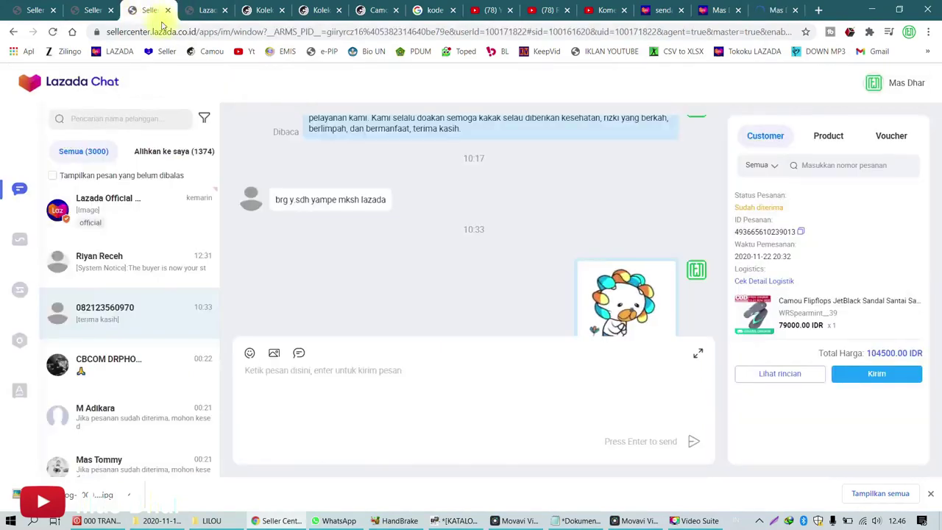
{"action": "left_click", "coordinate": [94, 8]}
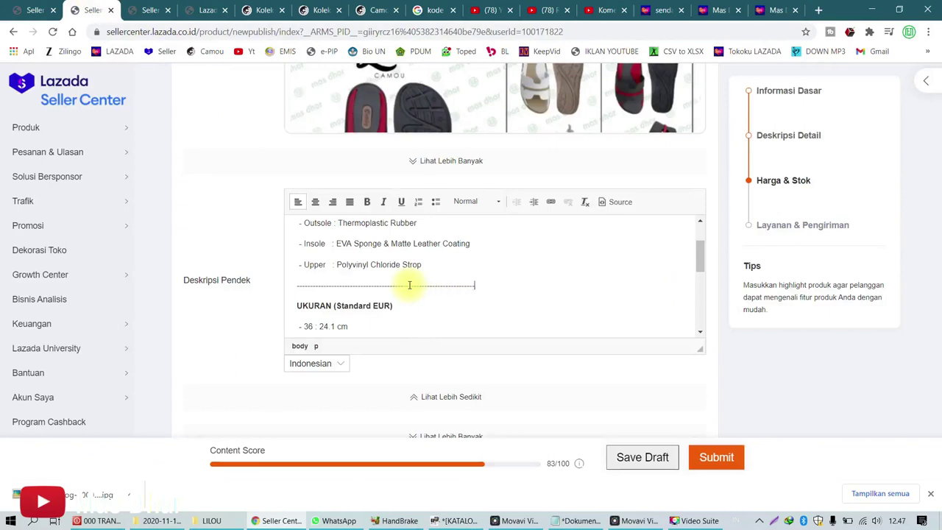
Step: Copy the dashed divider line above UKURAN in the short description and insert it above the PACKAGING heading
{"action": "double_click", "coordinate": [409, 285]}
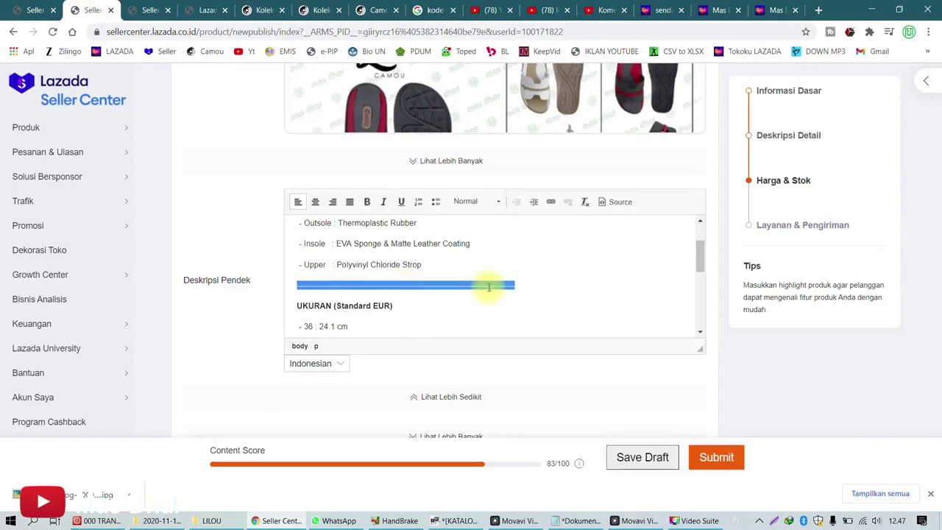
{"action": "scroll", "coordinate": [427, 273], "scroll_direction": "down", "scroll_amount": 2}
{"action": "scroll", "coordinate": [396, 295], "scroll_direction": "down", "scroll_amount": 2}
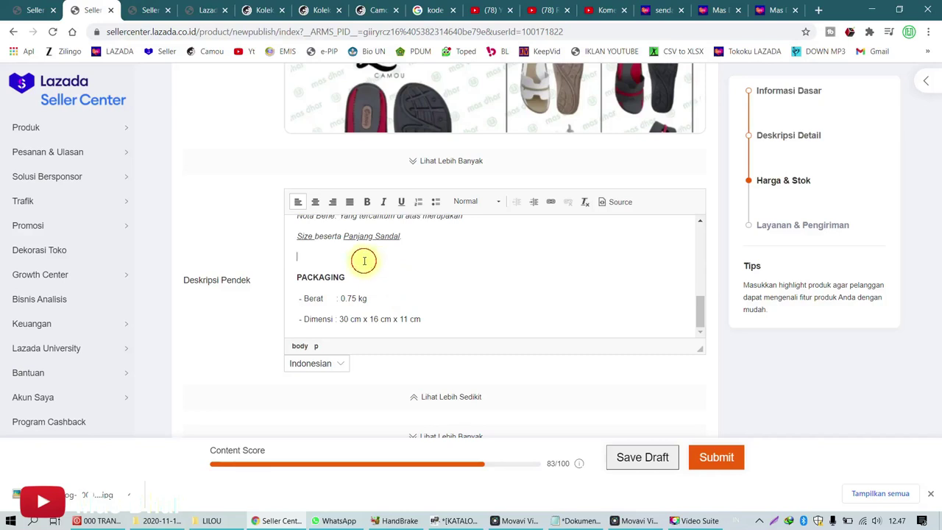
{"action": "scroll", "coordinate": [378, 265], "scroll_direction": "down", "scroll_amount": 2}
{"action": "scroll", "coordinate": [400, 270], "scroll_direction": "up", "scroll_amount": 5}
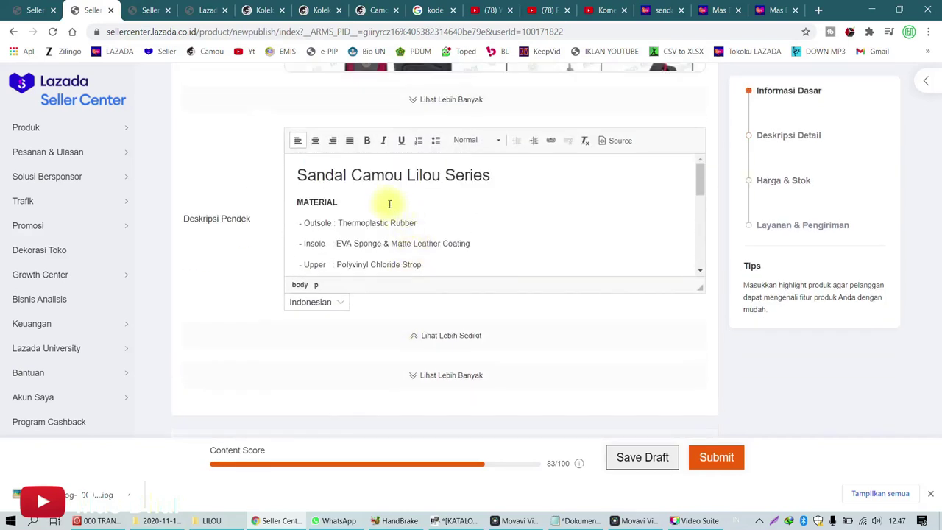
Step: Format the entire short description as a bulleted list
{"action": "key", "text": "ctrl+a"}
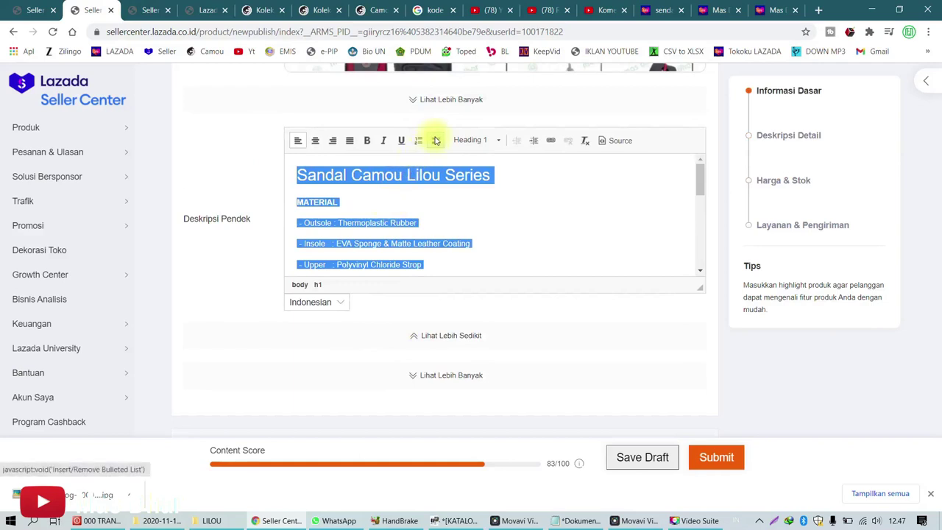
{"action": "left_click", "coordinate": [436, 140]}
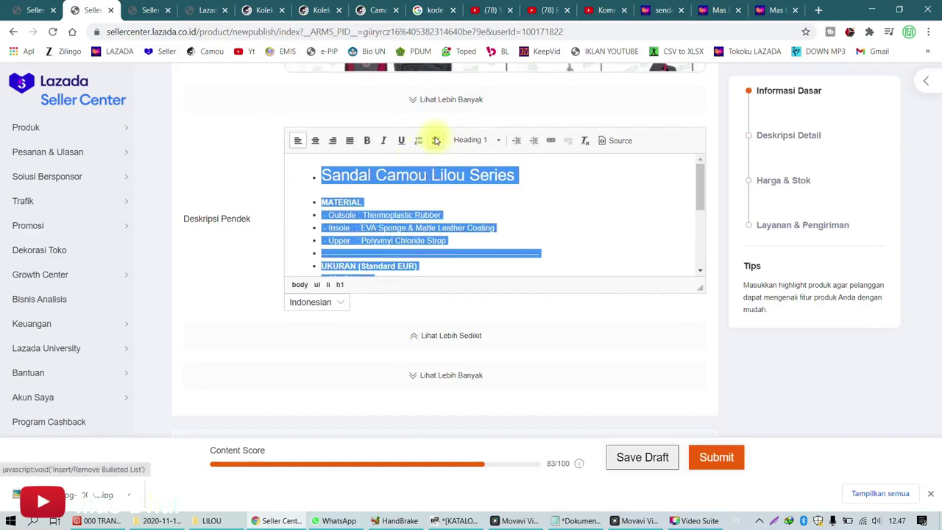
{"action": "left_click", "coordinate": [411, 193]}
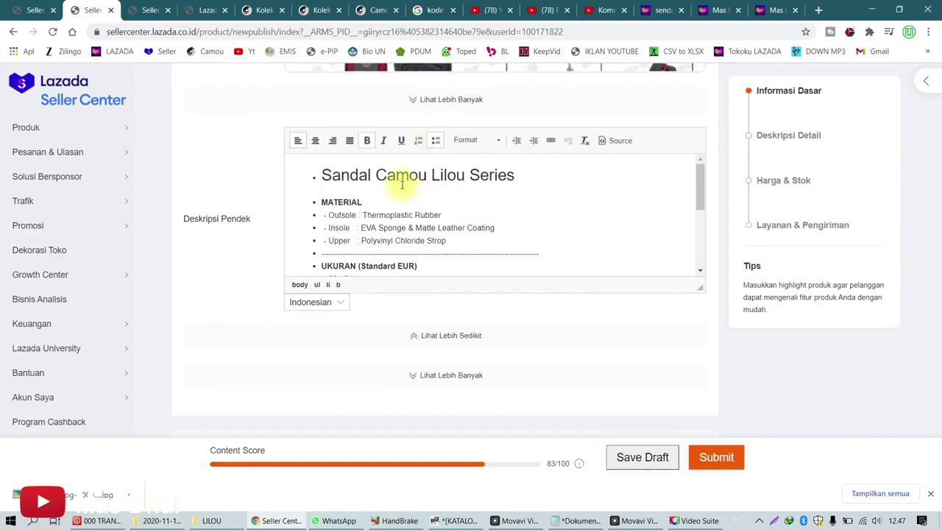
Step: Choose the first EU size system under Harga & Stok and add sizes 36, 37 and 38
{"action": "scroll", "coordinate": [410, 193], "scroll_direction": "down", "scroll_amount": 5}
{"action": "scroll", "coordinate": [493, 252], "scroll_direction": "down", "scroll_amount": 4}
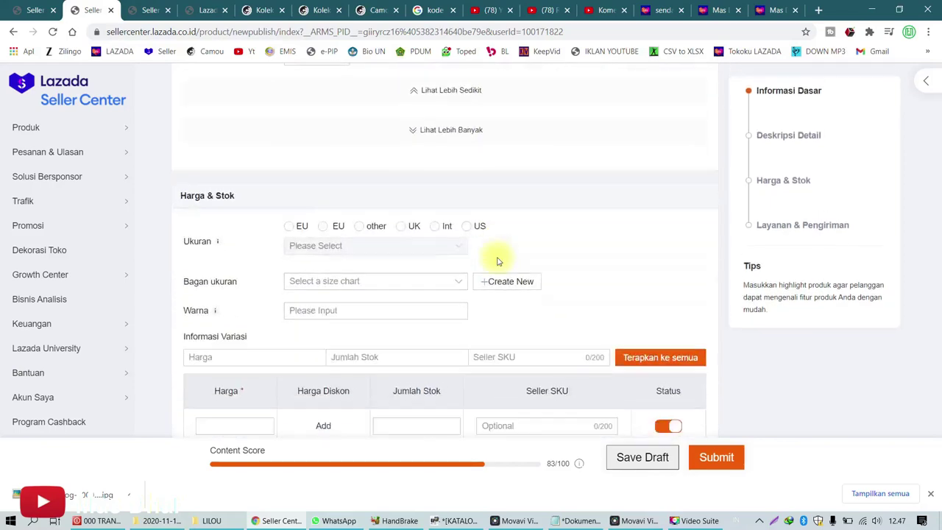
{"action": "scroll", "coordinate": [496, 257], "scroll_direction": "down", "scroll_amount": 2}
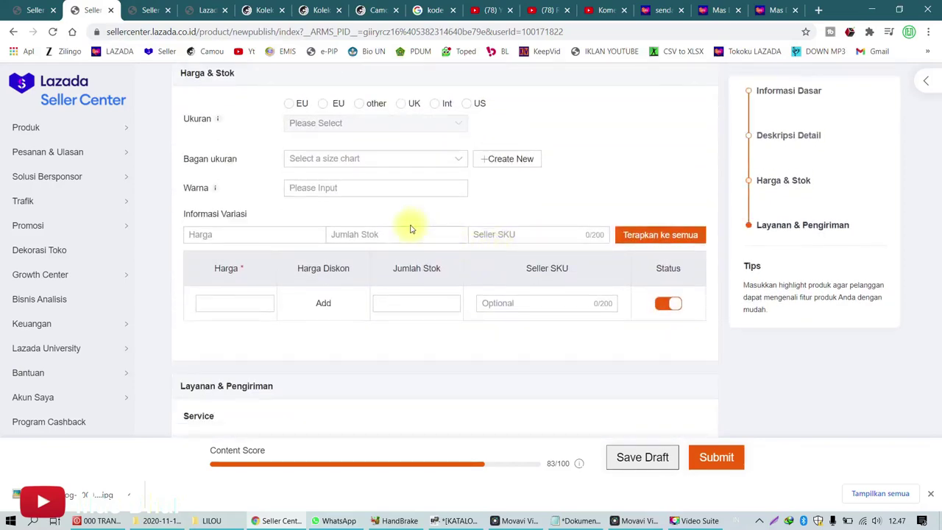
{"action": "left_click", "coordinate": [292, 111]}
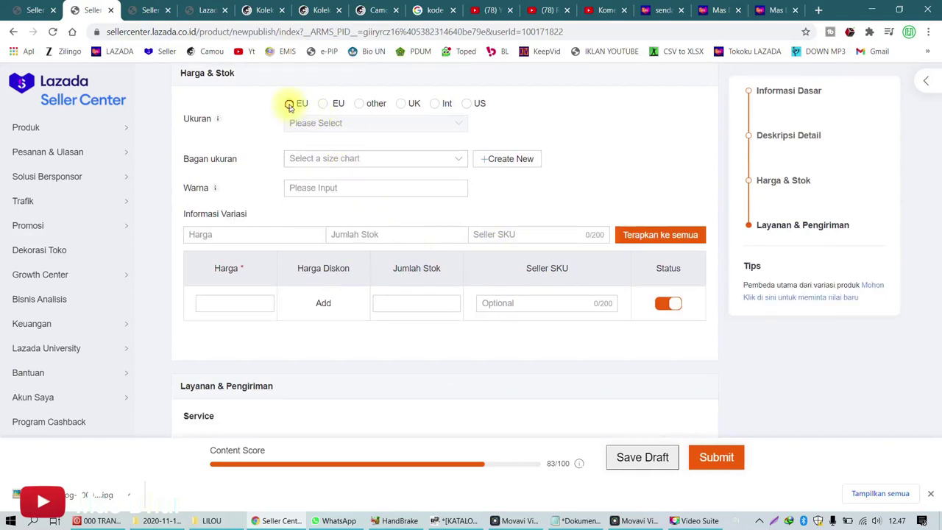
{"action": "left_click", "coordinate": [324, 125]}
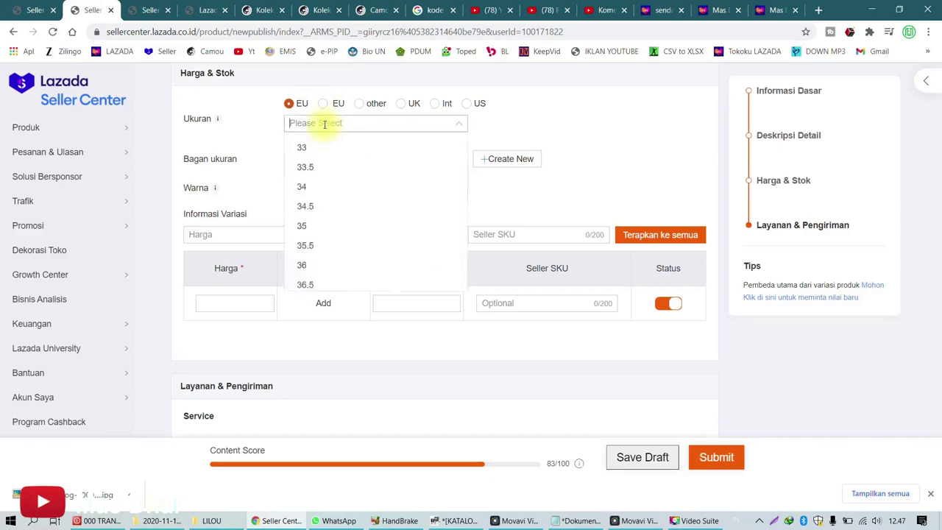
{"action": "type", "text": "36"}
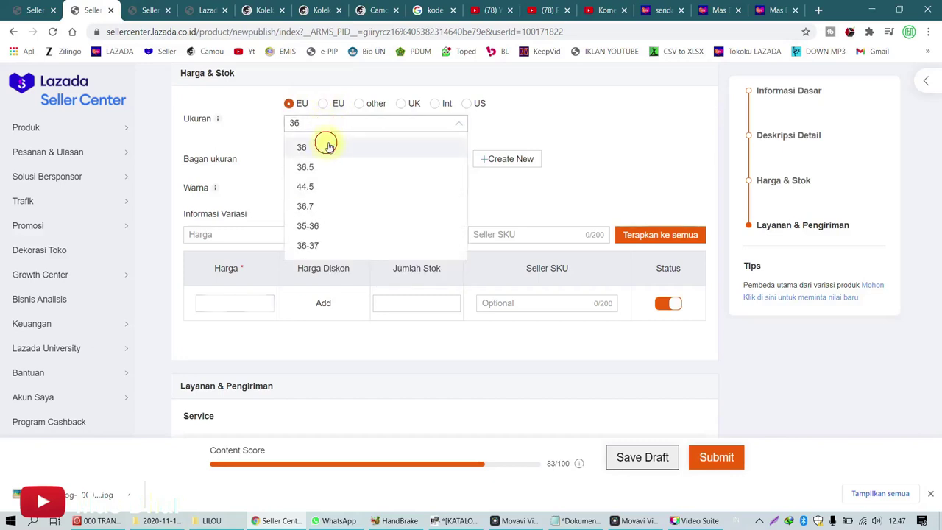
{"action": "left_click", "coordinate": [329, 146]}
{"action": "key", "text": "BackSpace"}
{"action": "type", "text": "7"}
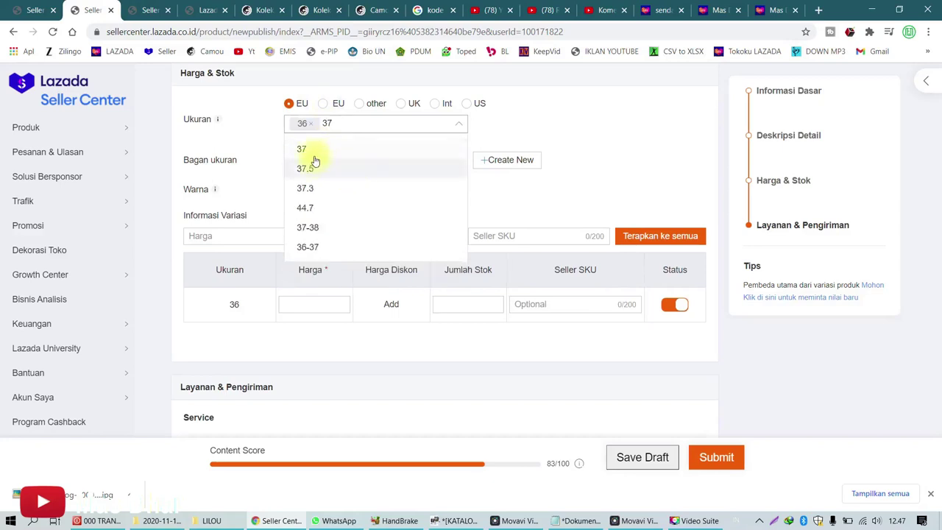
{"action": "left_click", "coordinate": [313, 155]}
{"action": "key", "text": "BackSpace"}
{"action": "type", "text": "8"}
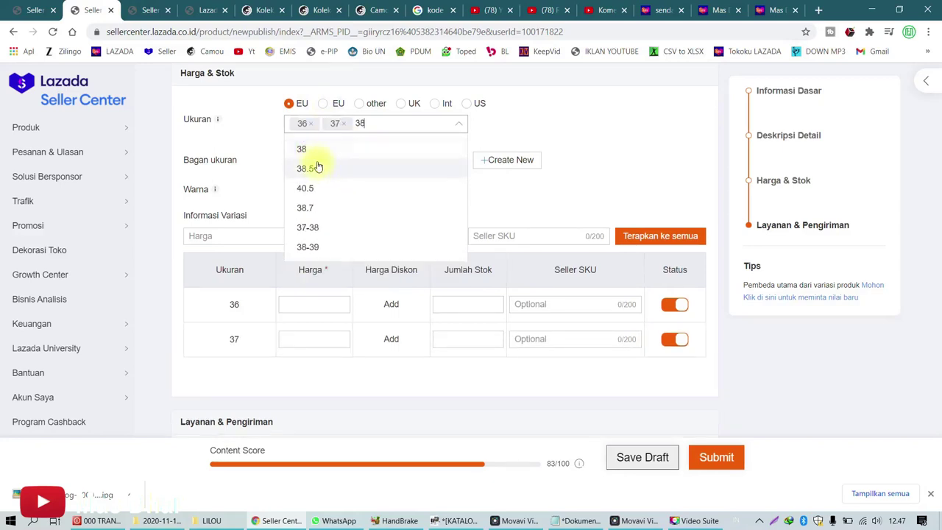
{"action": "left_click", "coordinate": [318, 149]}
Step: Add sizes 39, 40 and 41 to the product's size variants and close the size list
{"action": "key", "text": "BackSpace"}
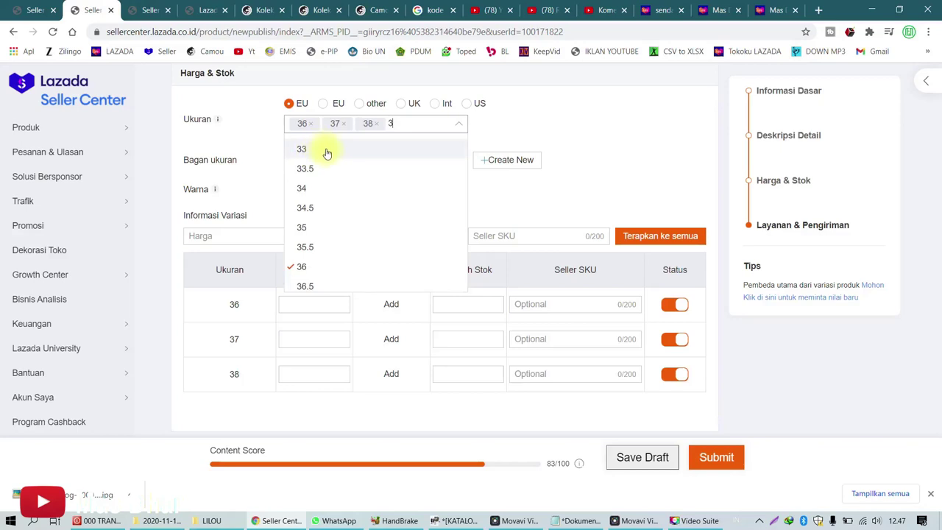
{"action": "type", "text": "9"}
{"action": "left_click", "coordinate": [326, 153]}
{"action": "key", "text": "BackSpace"}
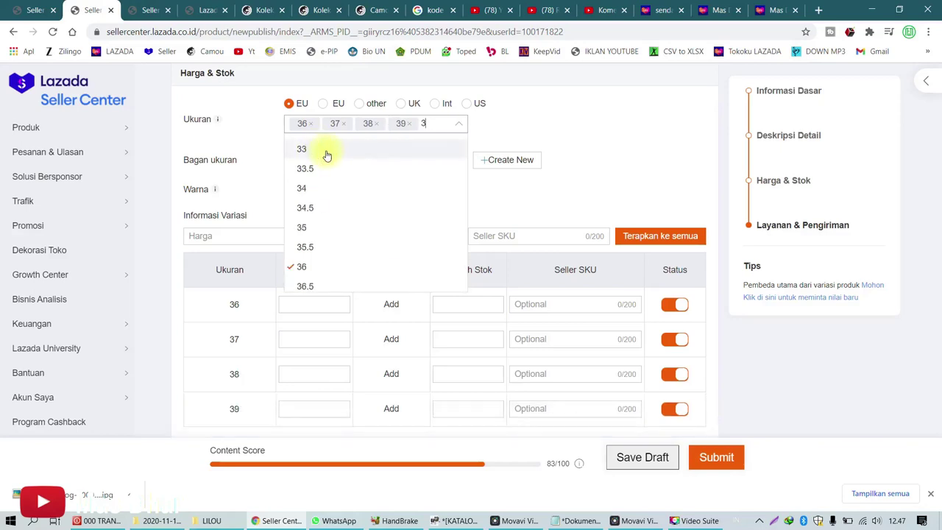
{"action": "type", "text": "0"}
{"action": "left_click", "coordinate": [326, 153]}
{"action": "key", "text": "BackSpace"}
{"action": "type", "text": "1"}
{"action": "left_click", "coordinate": [326, 153]}
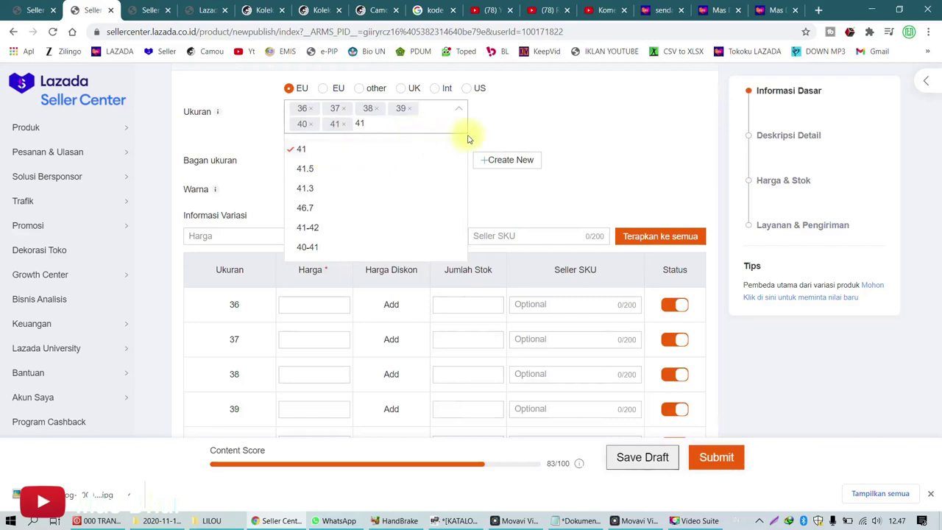
{"action": "key", "text": "BackSpace"}
{"action": "key", "text": "BackSpace"}
{"action": "left_click", "coordinate": [566, 135]}
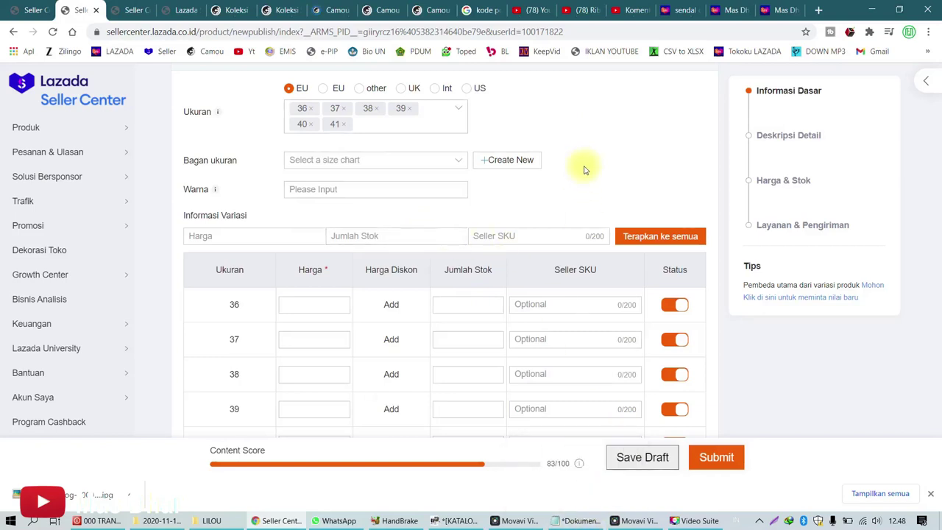
{"action": "left_click", "coordinate": [345, 185]}
{"action": "scroll", "coordinate": [351, 279], "scroll_direction": "down", "scroll_amount": 10}
{"action": "scroll", "coordinate": [371, 271], "scroll_direction": "down", "scroll_amount": 3}
{"action": "scroll", "coordinate": [420, 238], "scroll_direction": "up", "scroll_amount": 10}
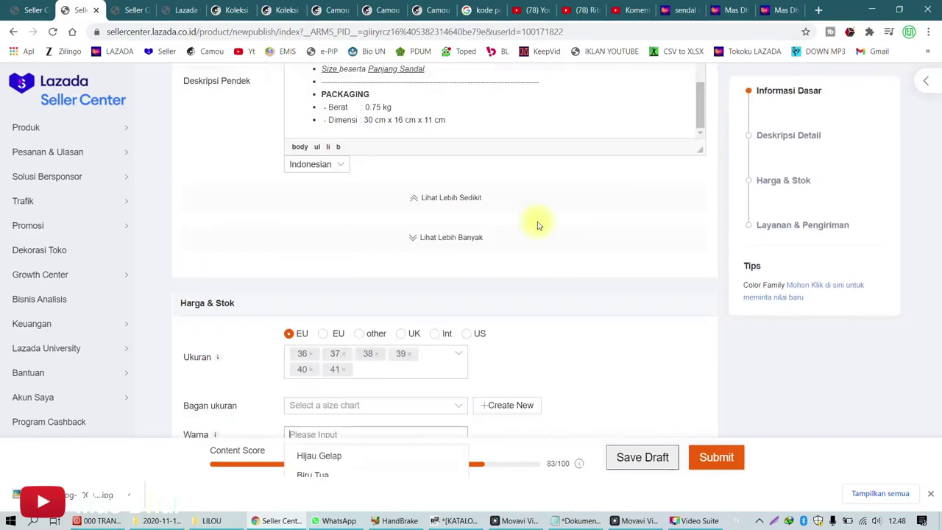
{"action": "scroll", "coordinate": [537, 225], "scroll_direction": "down", "scroll_amount": 3}
{"action": "left_click", "coordinate": [594, 243]}
Step: Copy "Lilou Coral" from the Notepad notes and enter it as the first Warna variant in the listing form
{"action": "left_click", "coordinate": [565, 521]}
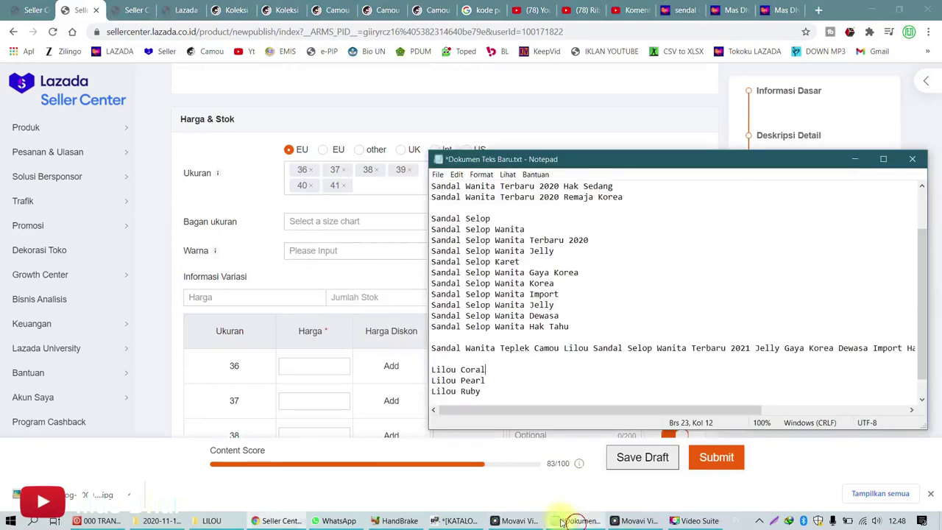
{"action": "left_click_drag", "start_coordinate": [485, 368], "coordinate": [427, 368]}
{"action": "key", "text": "ctrl+c"}
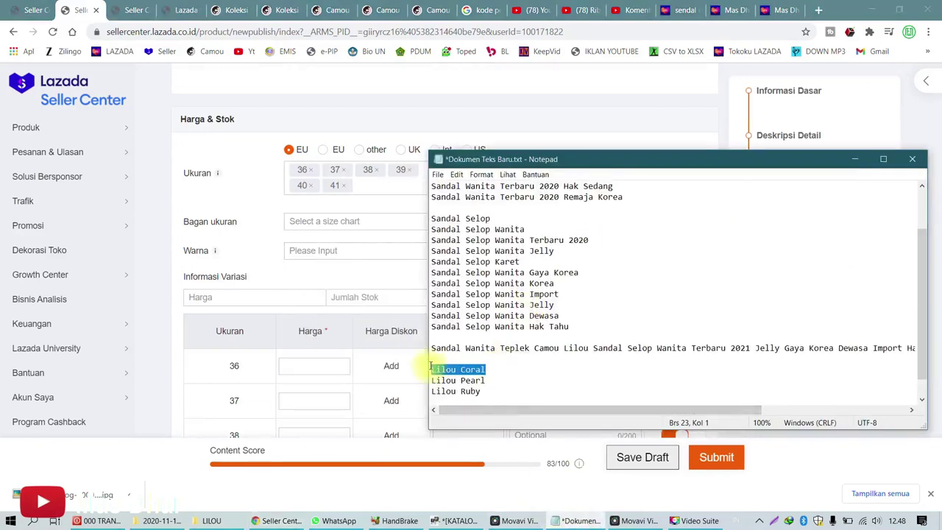
{"action": "left_click", "coordinate": [324, 252]}
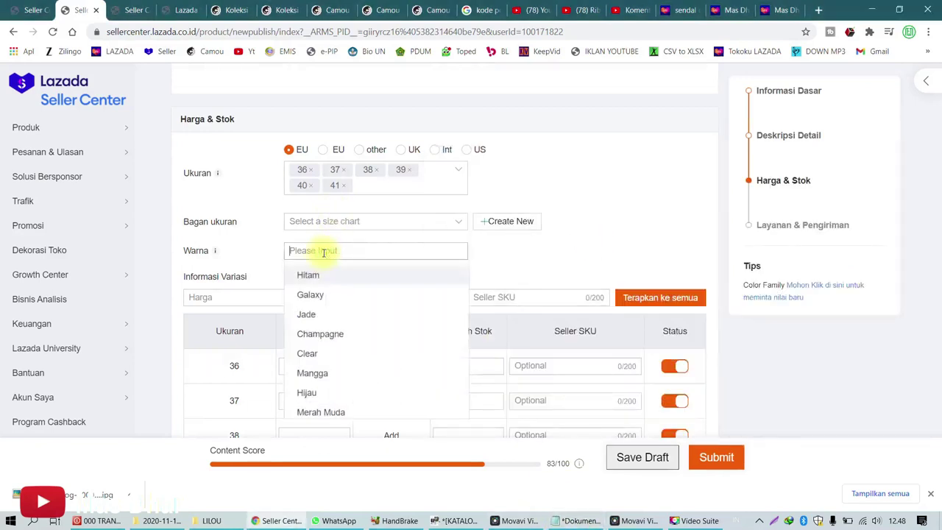
{"action": "key", "text": "ctrl+v"}
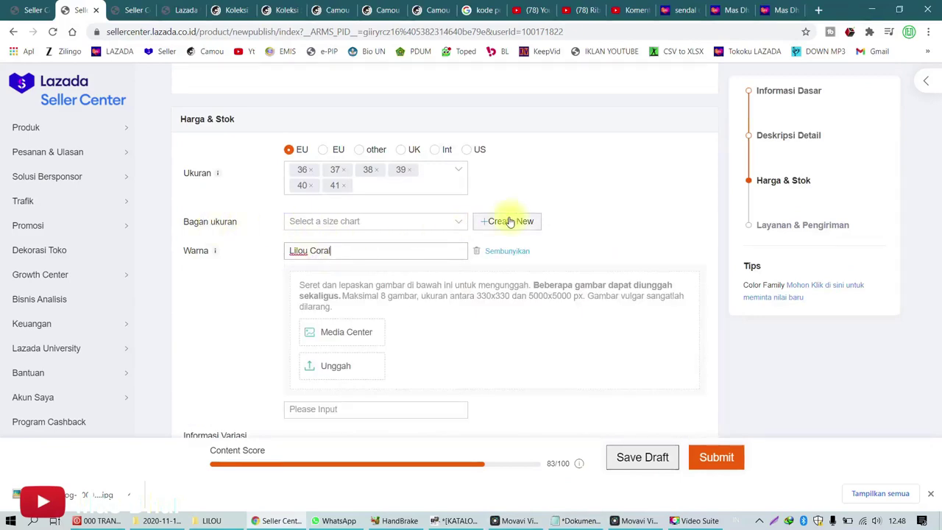
Step: Copy "Lilou Pearl" from the Notepad notes and enter it as the second Warna variant
{"action": "scroll", "coordinate": [488, 213], "scroll_direction": "up", "scroll_amount": 3}
{"action": "scroll", "coordinate": [385, 196], "scroll_direction": "down", "scroll_amount": 3}
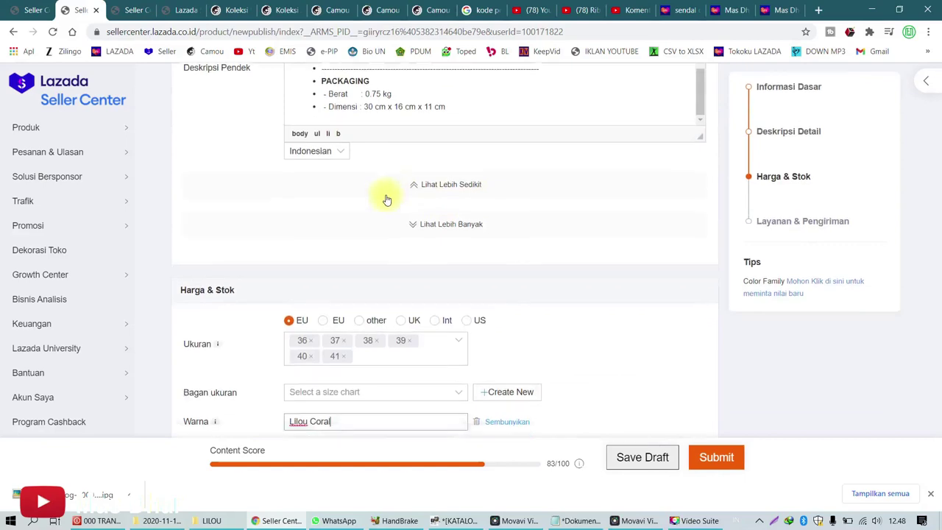
{"action": "scroll", "coordinate": [424, 206], "scroll_direction": "down", "scroll_amount": 3}
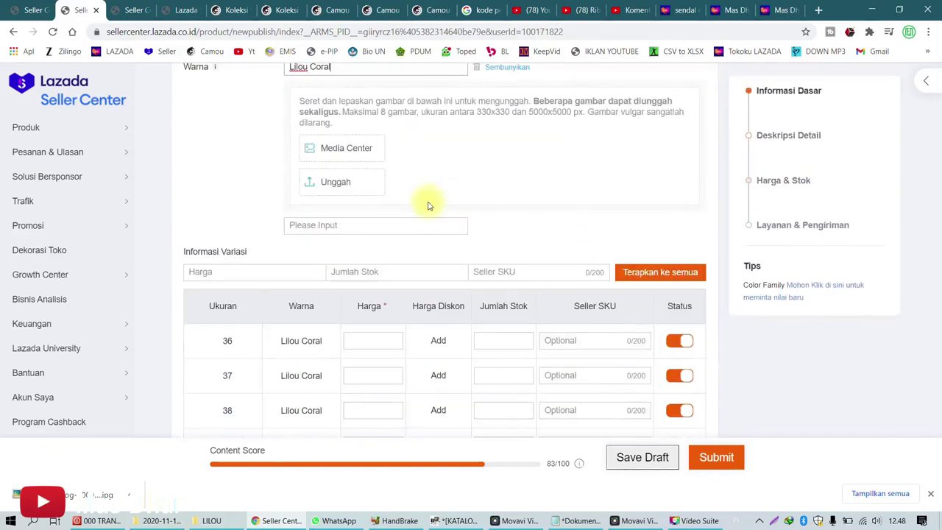
{"action": "scroll", "coordinate": [427, 204], "scroll_direction": "up", "scroll_amount": 2}
{"action": "left_click", "coordinate": [582, 521]}
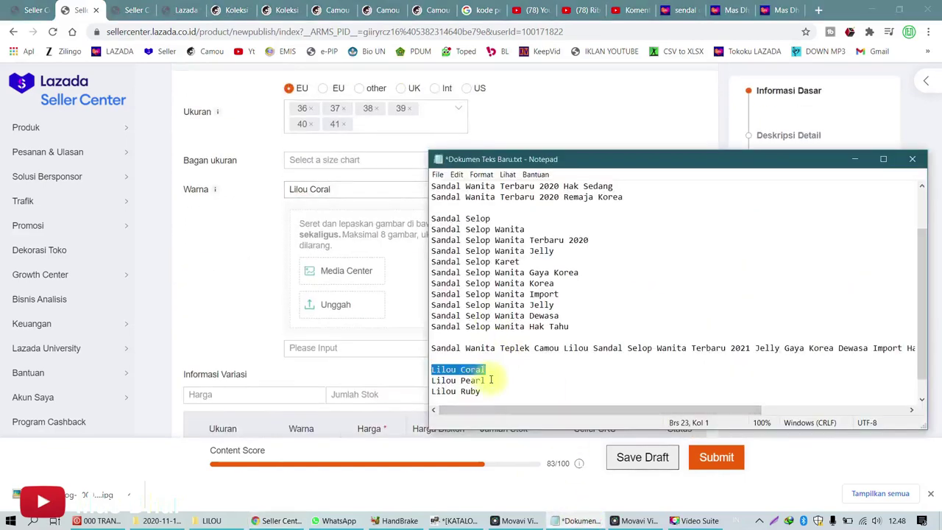
{"action": "left_click_drag", "start_coordinate": [487, 381], "coordinate": [430, 381]}
{"action": "key", "text": "ctrl+c"}
{"action": "left_click", "coordinate": [343, 348]}
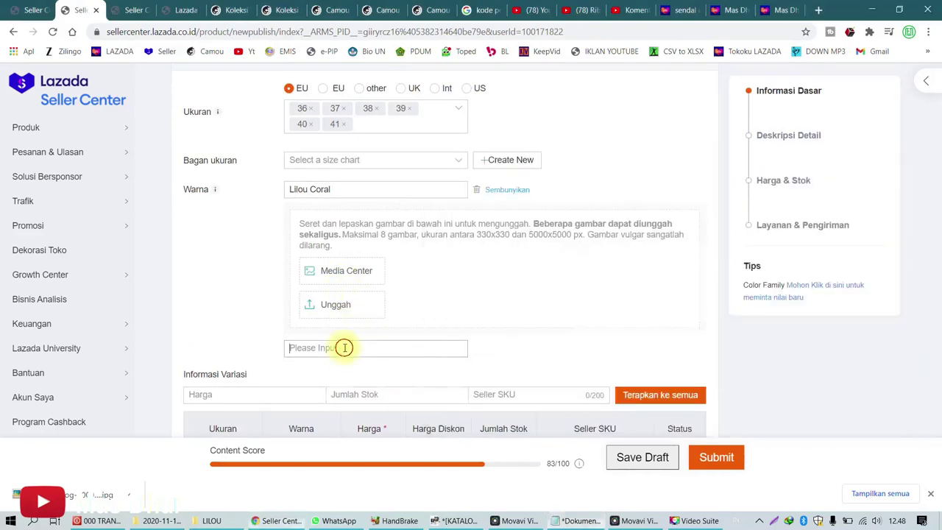
{"action": "key", "text": "ctrl+v"}
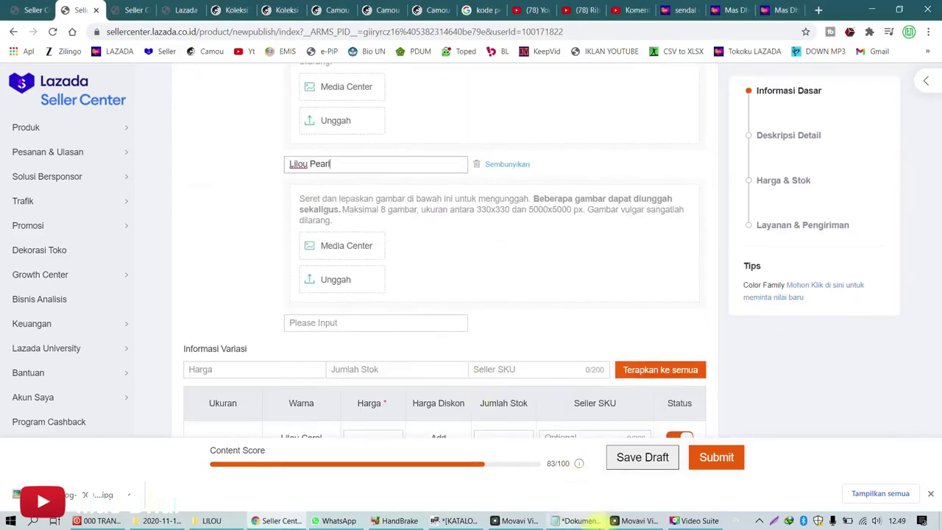
Step: Copy "Lilou Ruby" from the Notepad notes and enter it as the third Warna variant in the listing form
{"action": "left_click", "coordinate": [581, 520]}
{"action": "left_click_drag", "start_coordinate": [483, 391], "coordinate": [431, 396]}
{"action": "key", "text": "ctrl+c"}
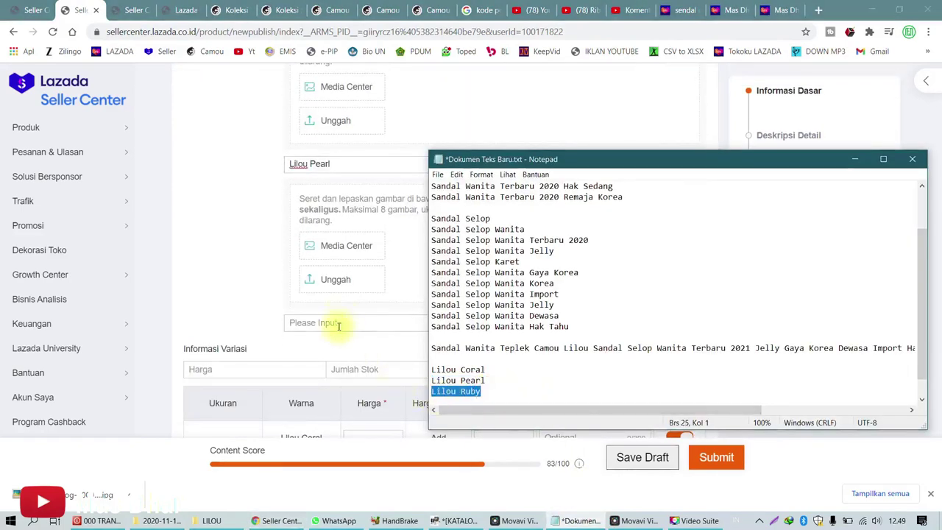
{"action": "left_click", "coordinate": [336, 322]}
{"action": "key", "text": "ctrl+v"}
{"action": "left_click", "coordinate": [228, 283]}
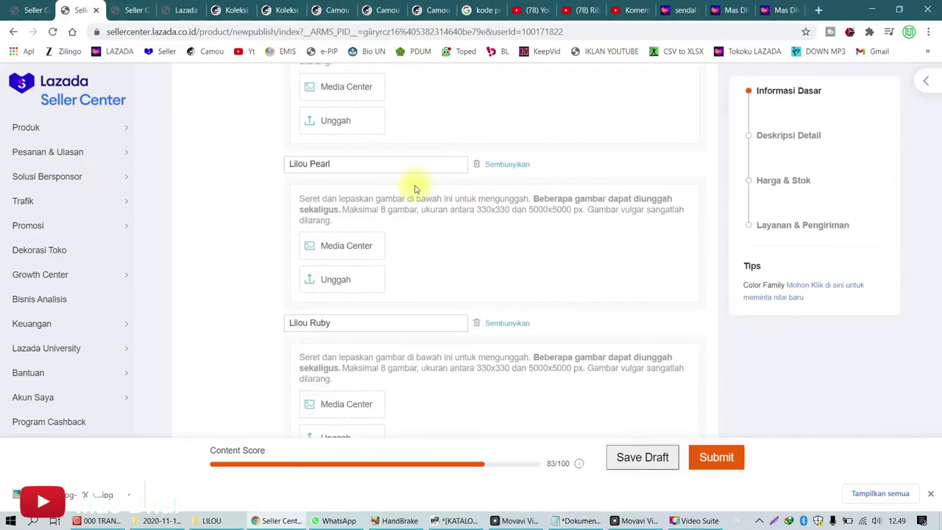
Step: Upload "sandal wanita terbaru 2020 camou lilou coral1a.jpg" from the LILOU folder as the Lilou Coral variant's main photo
{"action": "scroll", "coordinate": [353, 166], "scroll_direction": "up", "scroll_amount": 1}
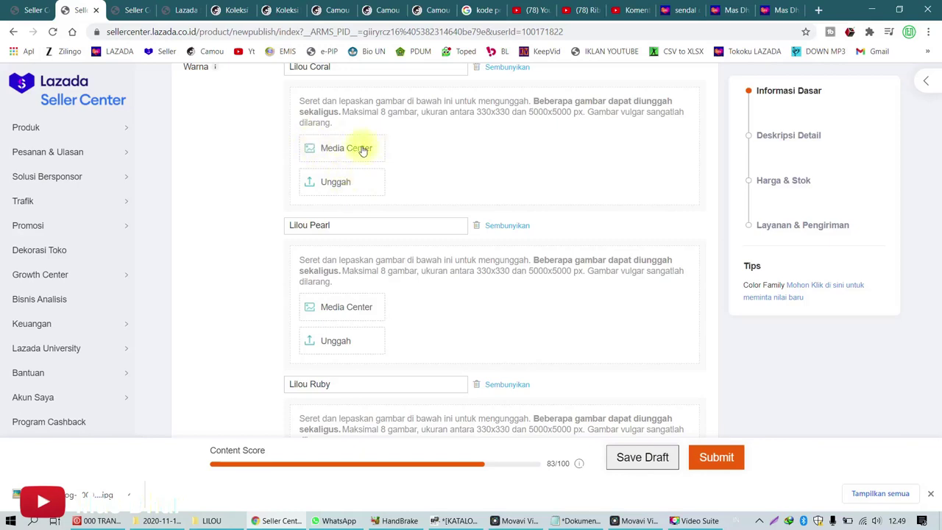
{"action": "left_click", "coordinate": [350, 182]}
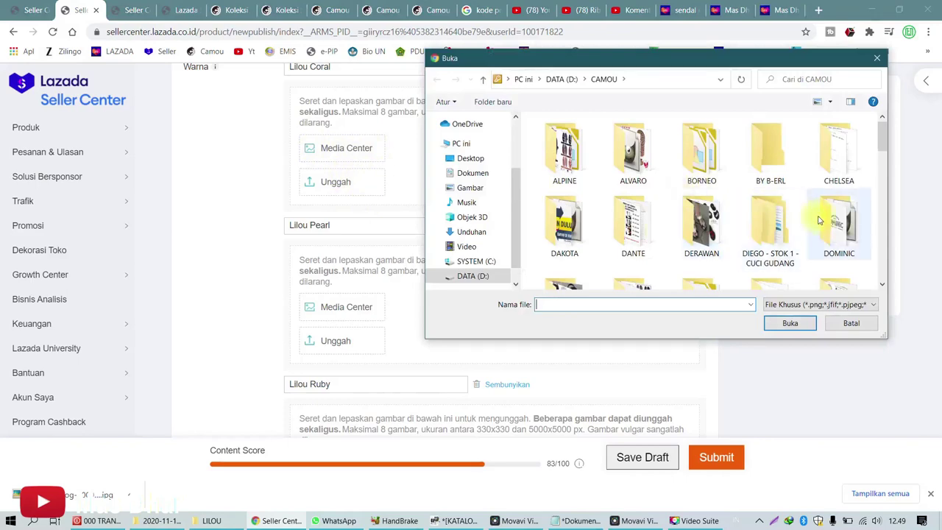
{"action": "scroll", "coordinate": [769, 191], "scroll_direction": "down", "scroll_amount": 3}
{"action": "double_click", "coordinate": [768, 191]}
{"action": "left_click", "coordinate": [700, 162]}
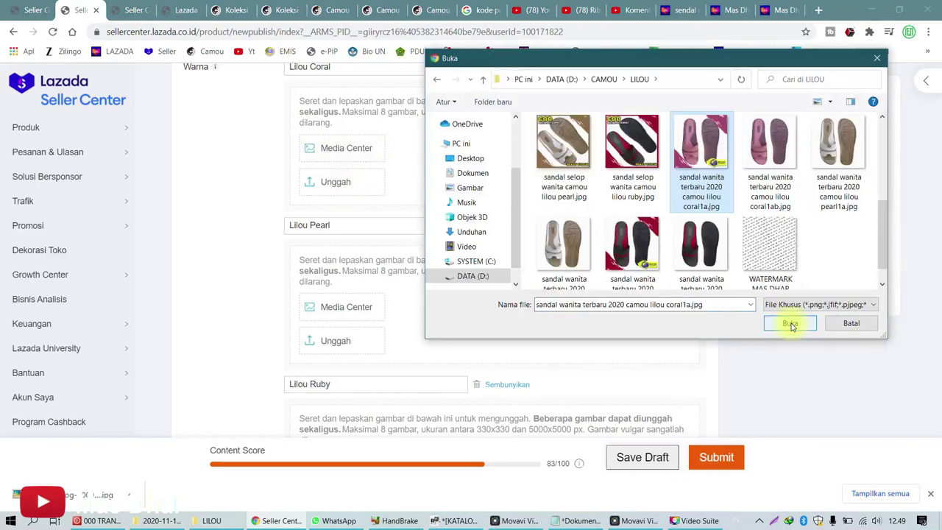
{"action": "left_click", "coordinate": [789, 324]}
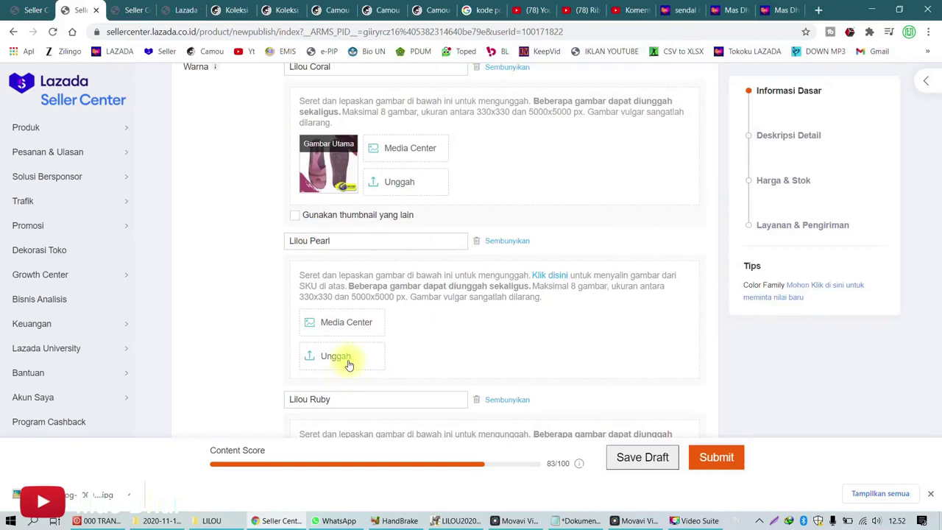
Step: Upload "sandal wanita terbaru 2020 camou lilou pearl1a.jpg" as the Lilou Pearl variant's main photo
{"action": "left_click", "coordinate": [347, 359]}
{"action": "scroll", "coordinate": [809, 226], "scroll_direction": "down", "scroll_amount": 3}
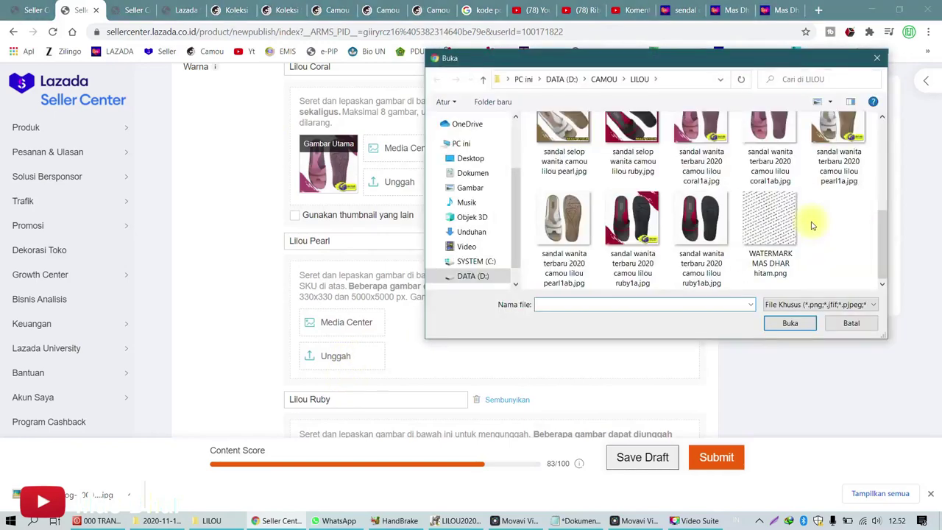
{"action": "double_click", "coordinate": [840, 163]}
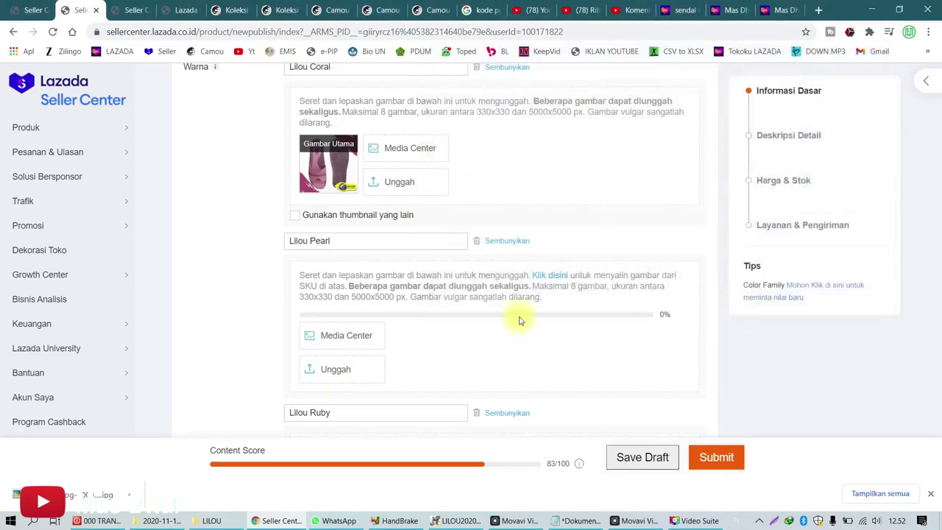
Step: Upload "sandal wanita terbaru 2020 camou lilou ruby1a.jpg" as the Lilou Ruby variant's main photo
{"action": "scroll", "coordinate": [519, 318], "scroll_direction": "down", "scroll_amount": 2}
{"action": "left_click", "coordinate": [352, 340]}
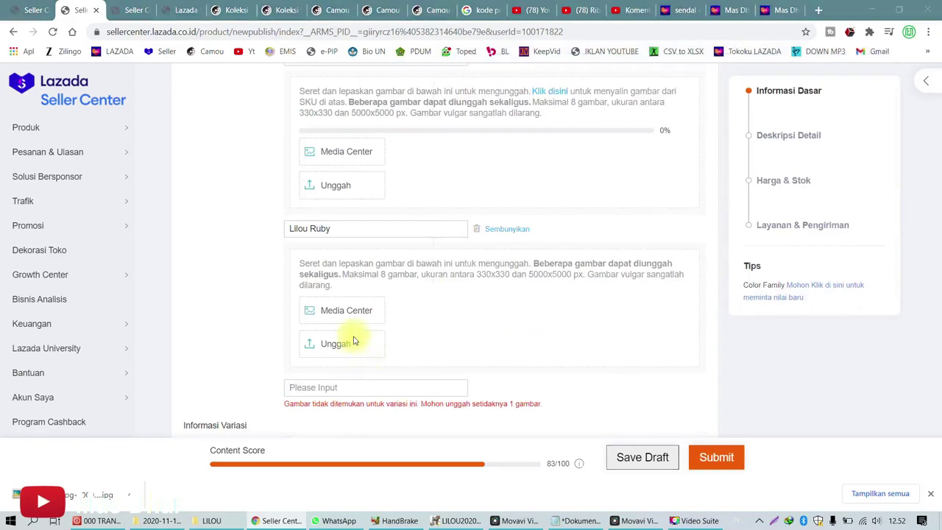
{"action": "scroll", "coordinate": [777, 219], "scroll_direction": "down", "scroll_amount": 3}
{"action": "double_click", "coordinate": [635, 219]}
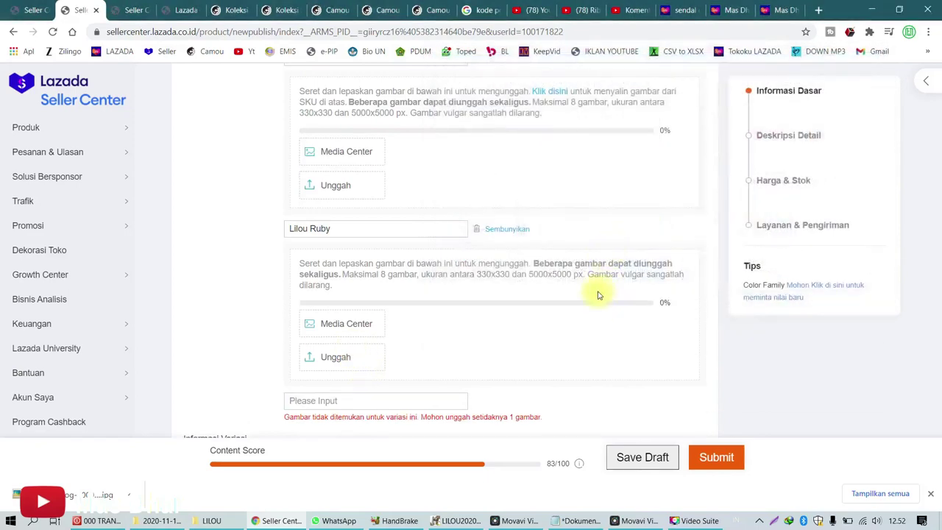
Step: Add Lilou Dropshipper Coral 1 to 3 and lilou-coral01 to 03 from the CORAL folder to the Lilou Coral photos
{"action": "scroll", "coordinate": [599, 300], "scroll_direction": "up", "scroll_amount": 3}
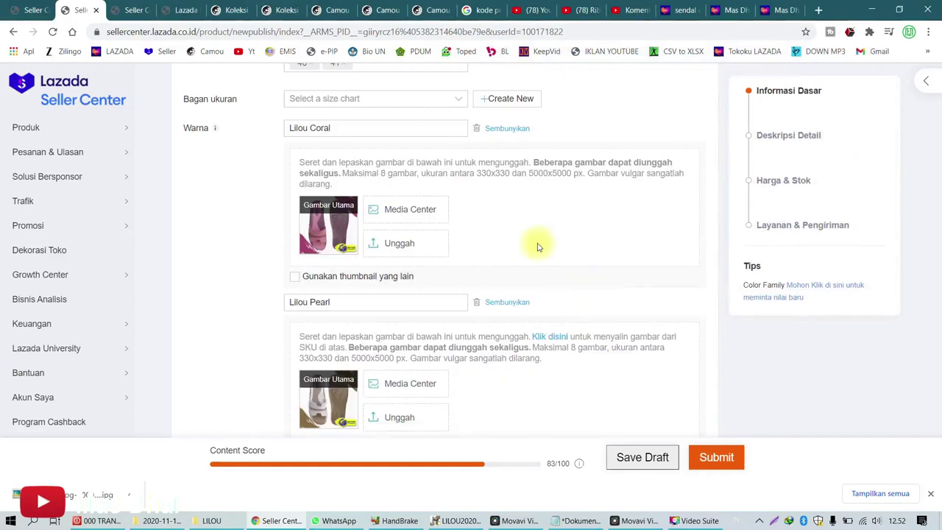
{"action": "left_click", "coordinate": [417, 242]}
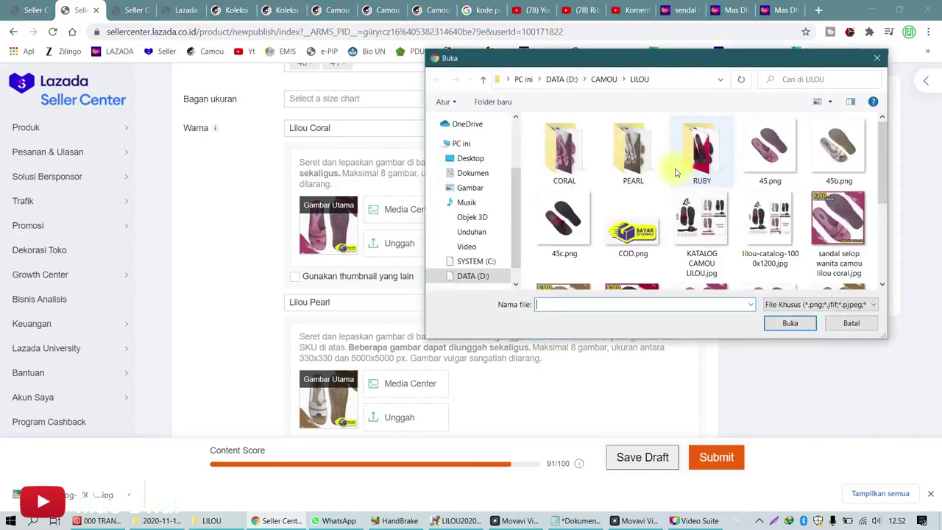
{"action": "double_click", "coordinate": [581, 150]}
{"action": "left_click", "coordinate": [571, 151]}
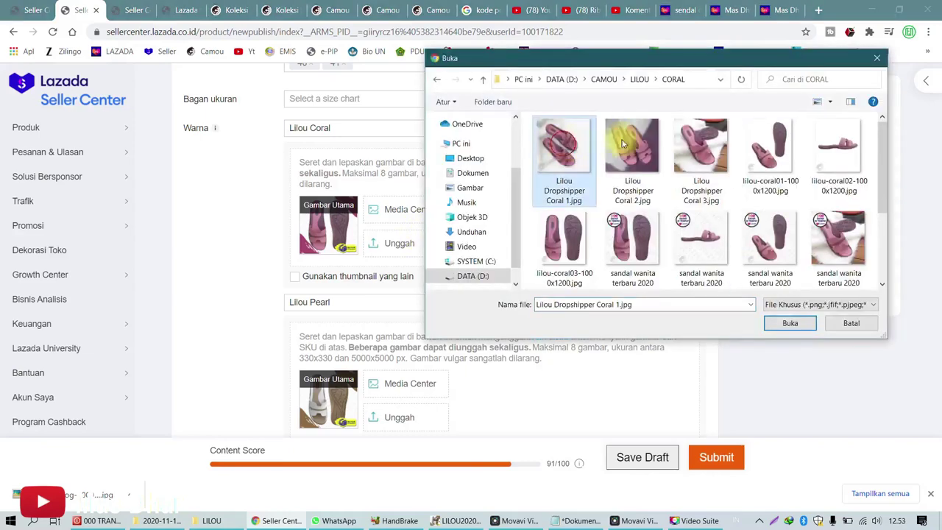
{"action": "left_click", "coordinate": [816, 143], "text": "shift"}
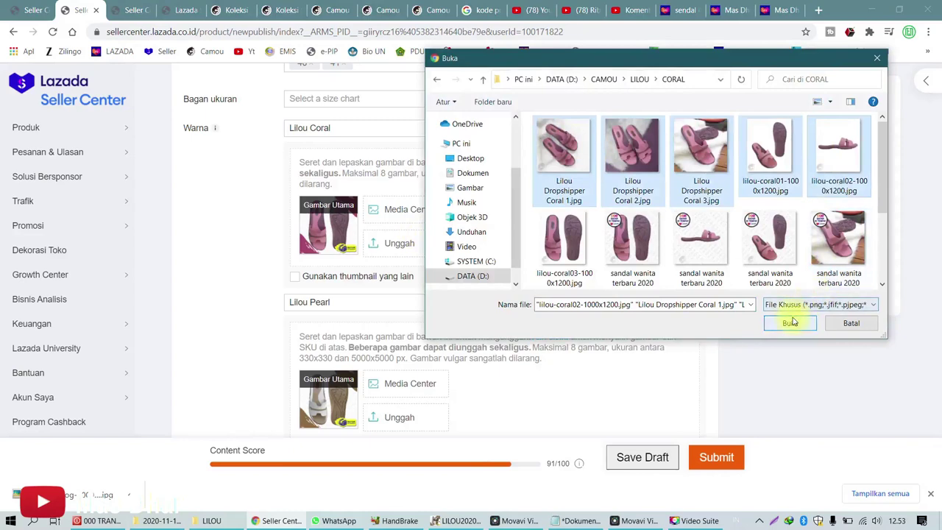
{"action": "left_click", "coordinate": [565, 246], "text": "ctrl"}
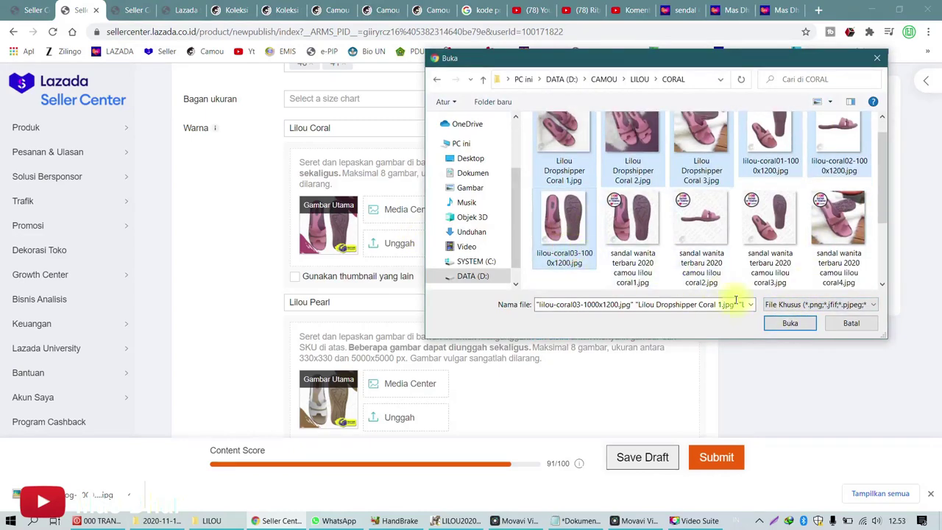
{"action": "left_click", "coordinate": [784, 326]}
Step: Add the extra photos to Lilou Pearl, and Lilou Dropshipper Ruby 1 to 3 and lilou-ruby01 to 03 to Lilou Ruby
{"action": "scroll", "coordinate": [253, 210], "scroll_direction": "down", "scroll_amount": 1}
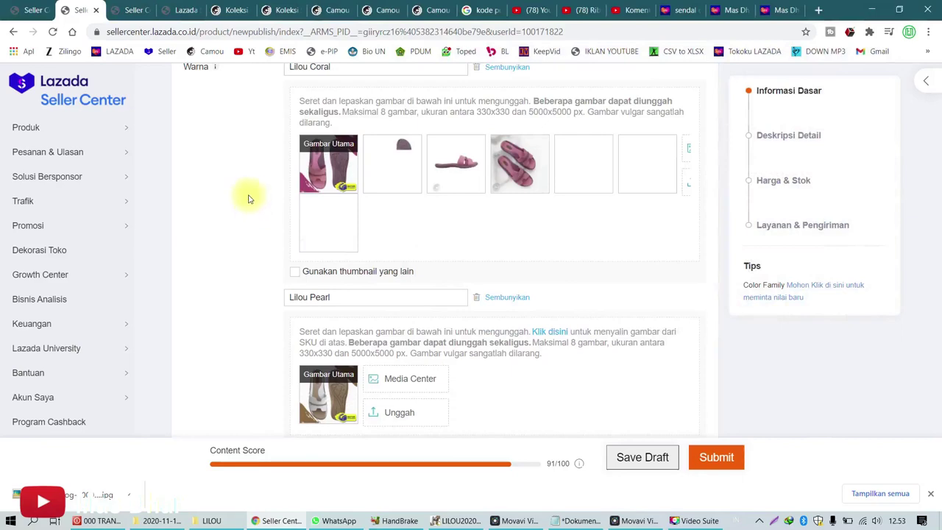
{"action": "left_click", "coordinate": [404, 419]}
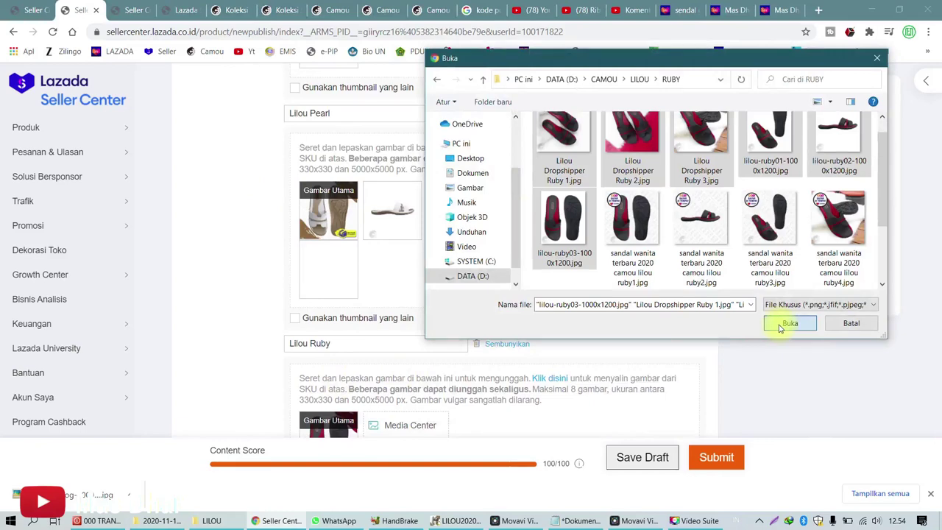
{"action": "left_click", "coordinate": [785, 324]}
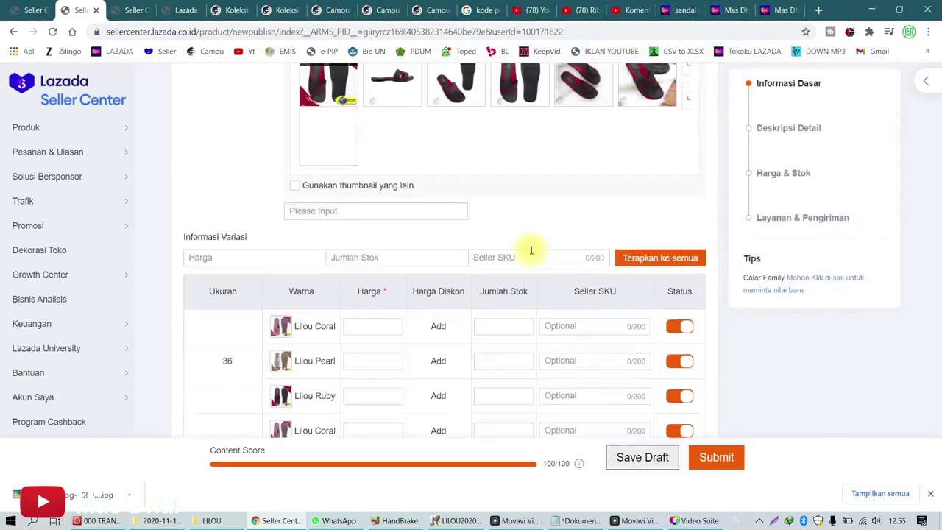
Step: Review the uploaded variant photos and the Informasi Variasi table across all sizes and colours
{"action": "scroll", "coordinate": [515, 221], "scroll_direction": "up", "scroll_amount": 4}
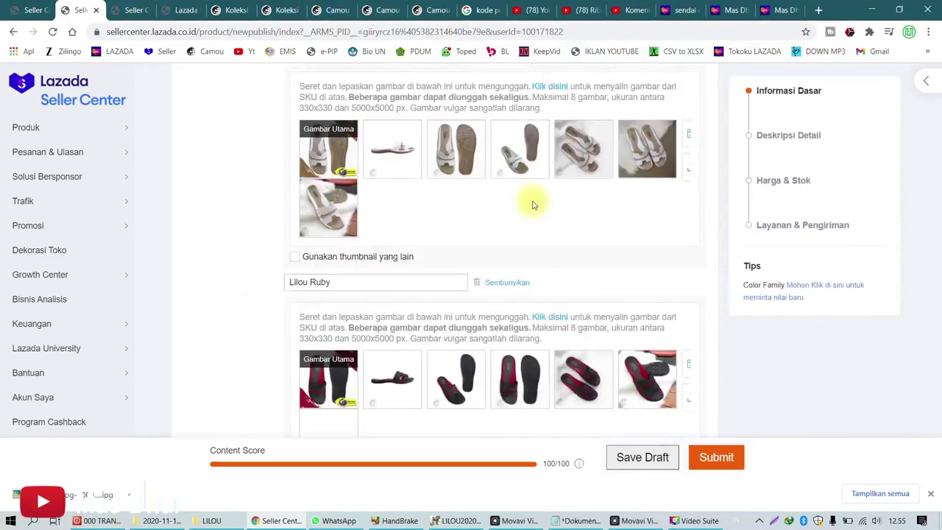
{"action": "scroll", "coordinate": [532, 204], "scroll_direction": "down", "scroll_amount": 5}
{"action": "scroll", "coordinate": [534, 197], "scroll_direction": "down", "scroll_amount": 9}
{"action": "scroll", "coordinate": [529, 190], "scroll_direction": "up", "scroll_amount": 7}
{"action": "scroll", "coordinate": [513, 177], "scroll_direction": "up", "scroll_amount": 3}
{"action": "scroll", "coordinate": [512, 177], "scroll_direction": "down", "scroll_amount": 1}
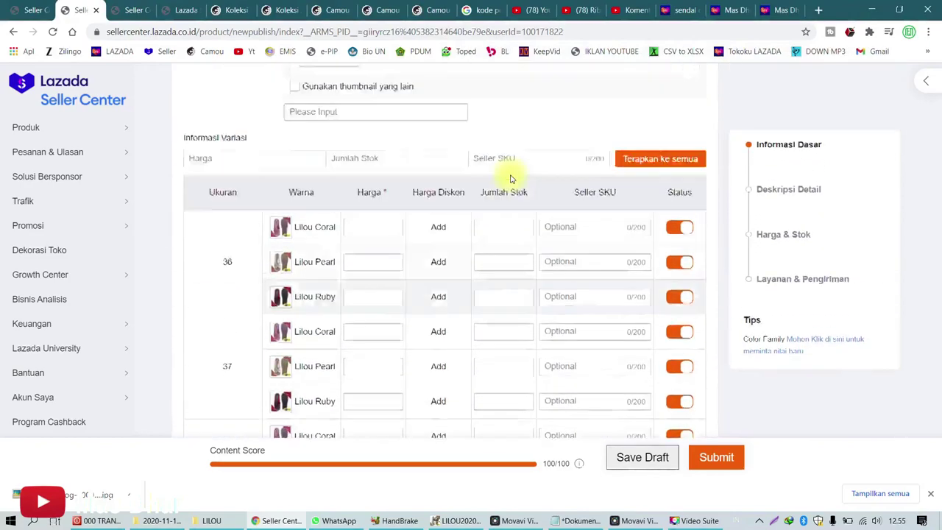
{"action": "scroll", "coordinate": [513, 178], "scroll_direction": "up", "scroll_amount": 2}
{"action": "scroll", "coordinate": [511, 175], "scroll_direction": "down", "scroll_amount": 2}
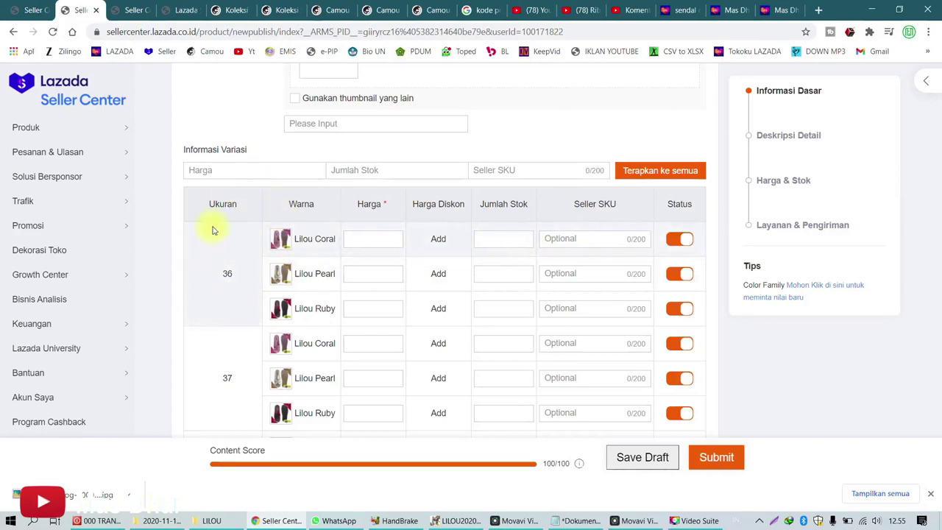
{"action": "scroll", "coordinate": [217, 228], "scroll_direction": "down", "scroll_amount": 9}
{"action": "scroll", "coordinate": [220, 227], "scroll_direction": "up", "scroll_amount": 7}
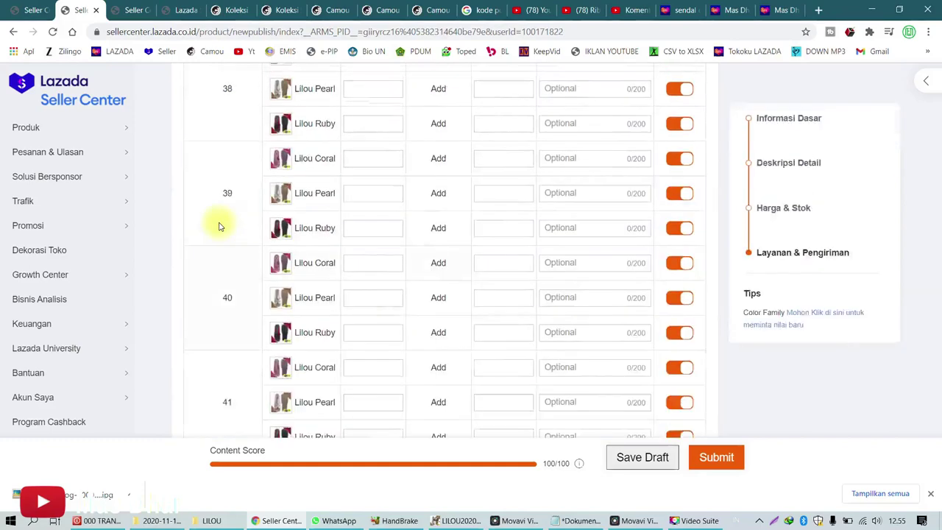
{"action": "scroll", "coordinate": [223, 226], "scroll_direction": "up", "scroll_amount": 3}
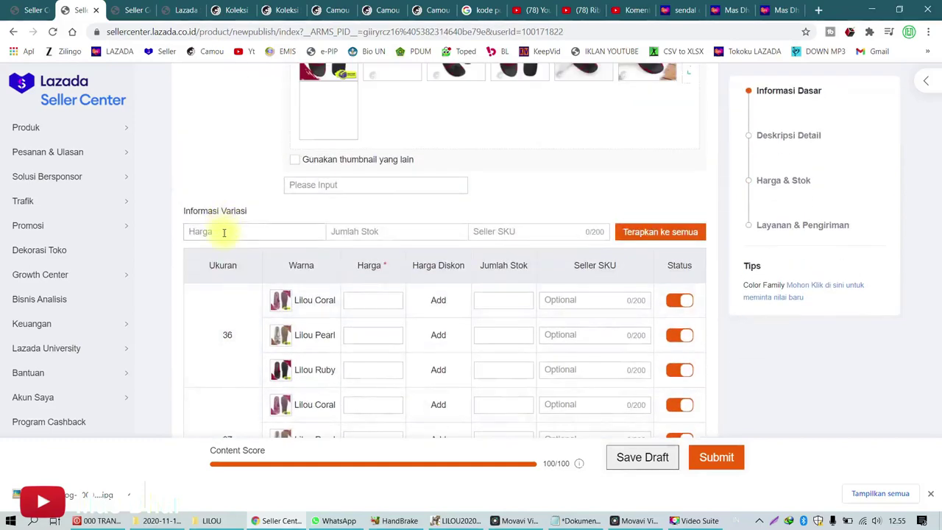
{"action": "scroll", "coordinate": [372, 292], "scroll_direction": "down", "scroll_amount": 9}
{"action": "scroll", "coordinate": [378, 231], "scroll_direction": "up", "scroll_amount": 10}
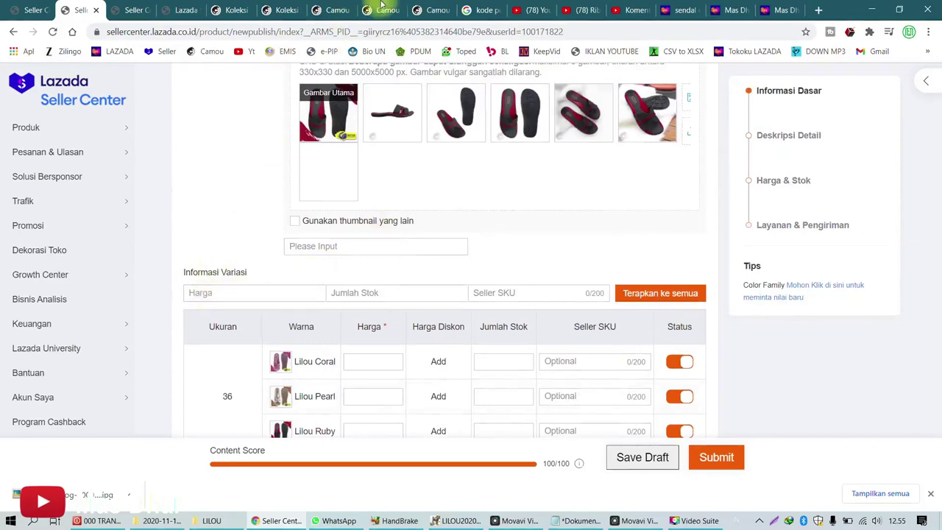
Step: Set the price to 99000 and the stock to 100 under Informasi Variasi and apply them to all variants
{"action": "triple_click", "coordinate": [183, 269]}
{"action": "left_click", "coordinate": [238, 292]}
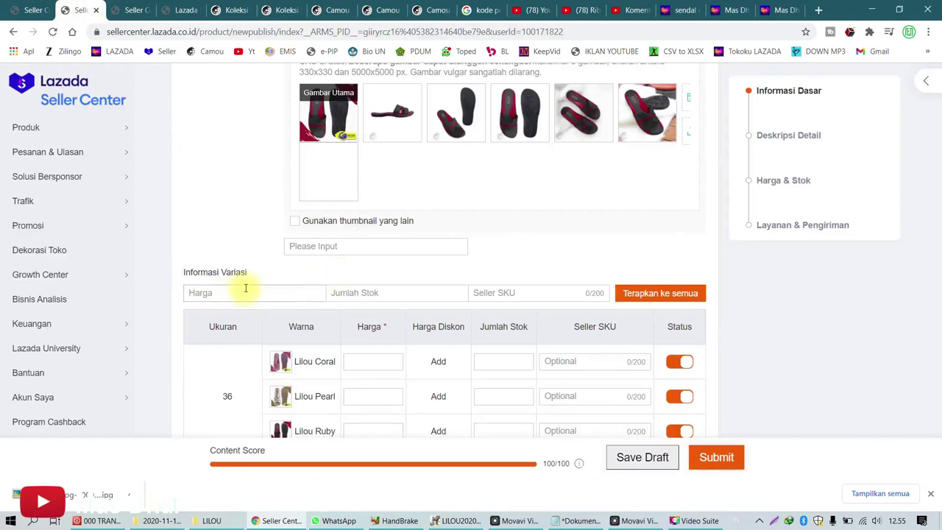
{"action": "type", "text": "99"}
{"action": "type", "text": "100"}
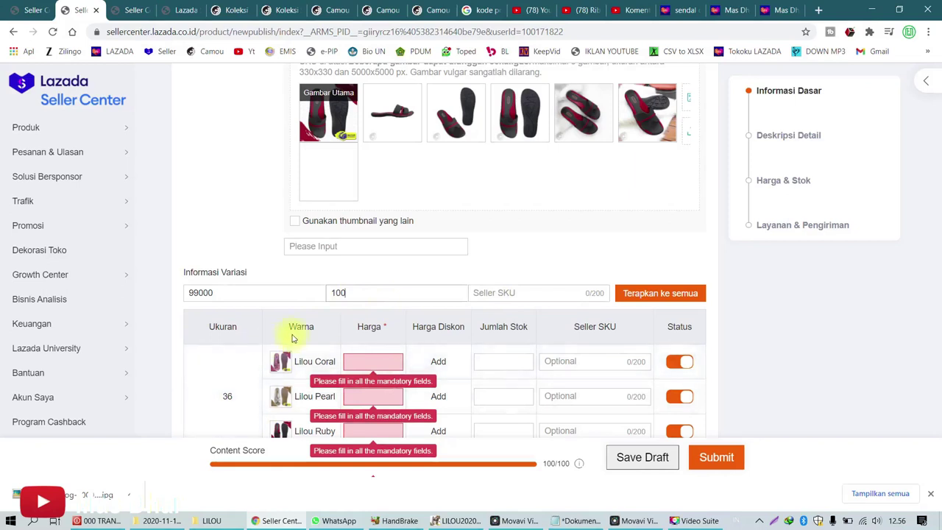
{"action": "left_click", "coordinate": [662, 294]}
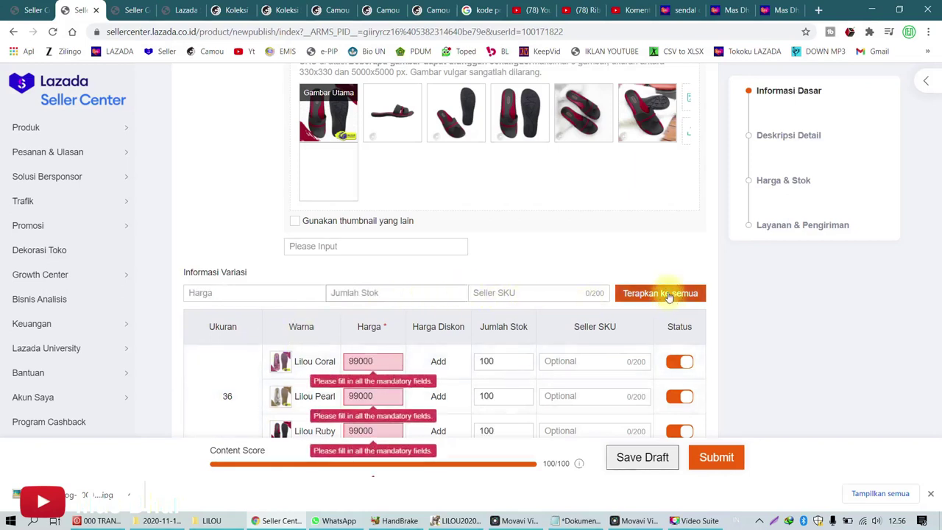
{"action": "scroll", "coordinate": [658, 295], "scroll_direction": "down", "scroll_amount": 3}
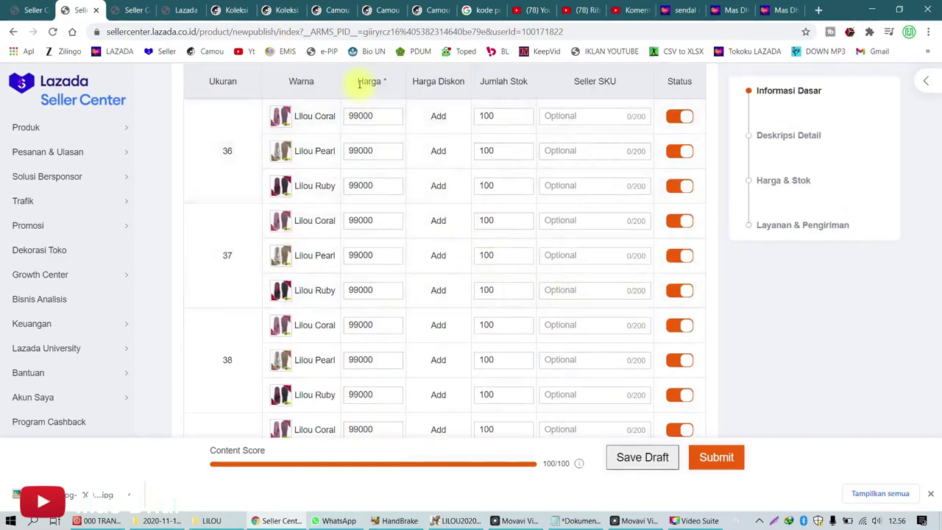
{"action": "scroll", "coordinate": [359, 83], "scroll_direction": "up", "scroll_amount": 2}
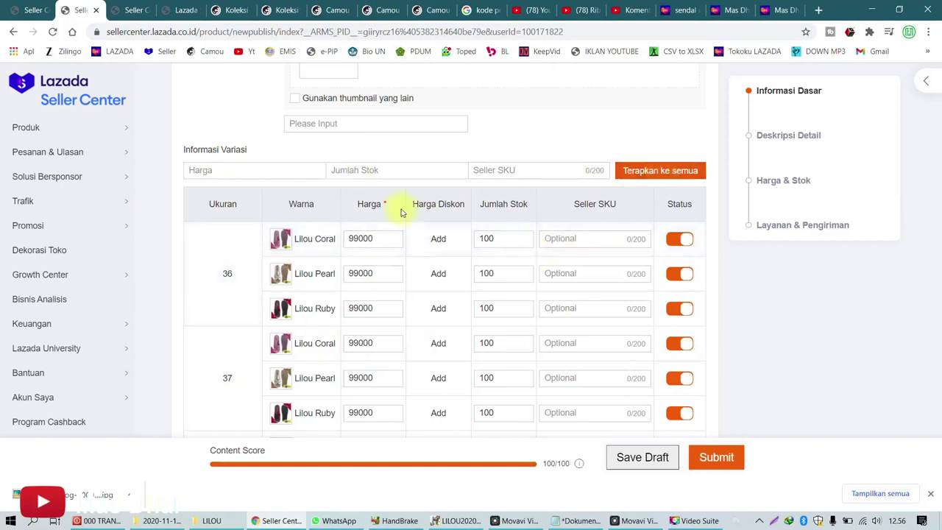
{"action": "left_click_drag", "start_coordinate": [574, 203], "coordinate": [624, 190]}
{"action": "left_click", "coordinate": [623, 190]}
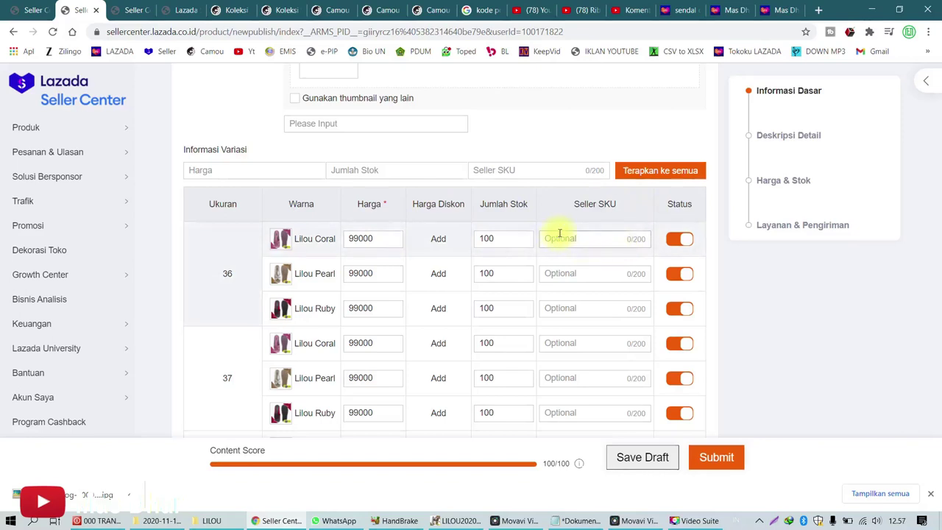
Step: Enter "Lilou-Coral-36" as the Seller SKU of the size 36 Lilou Coral variant and copy the SKU text
{"action": "left_click", "coordinate": [596, 237]}
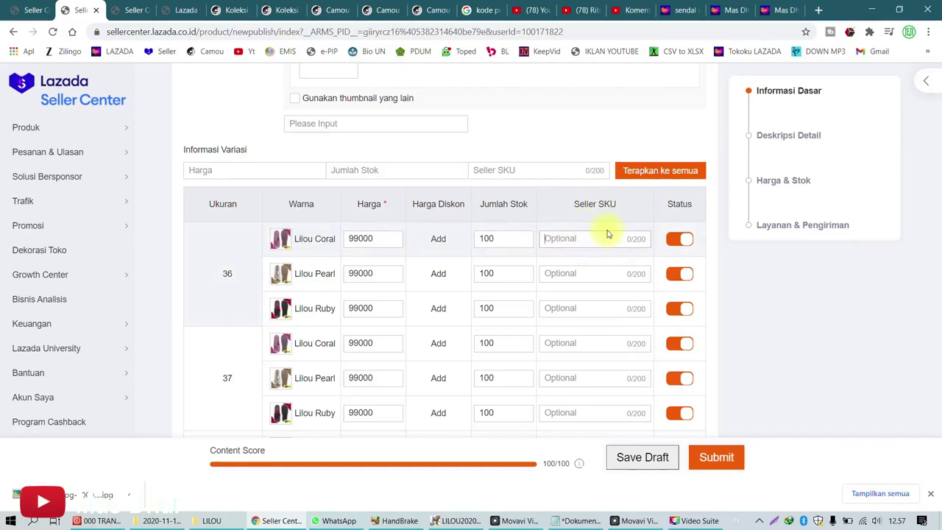
{"action": "type", "text": "Lilou-Coral-"}
{"action": "left_click_drag", "start_coordinate": [597, 236], "coordinate": [529, 234]}
{"action": "key", "text": "ctrl+c"}
{"action": "left_click", "coordinate": [597, 239]}
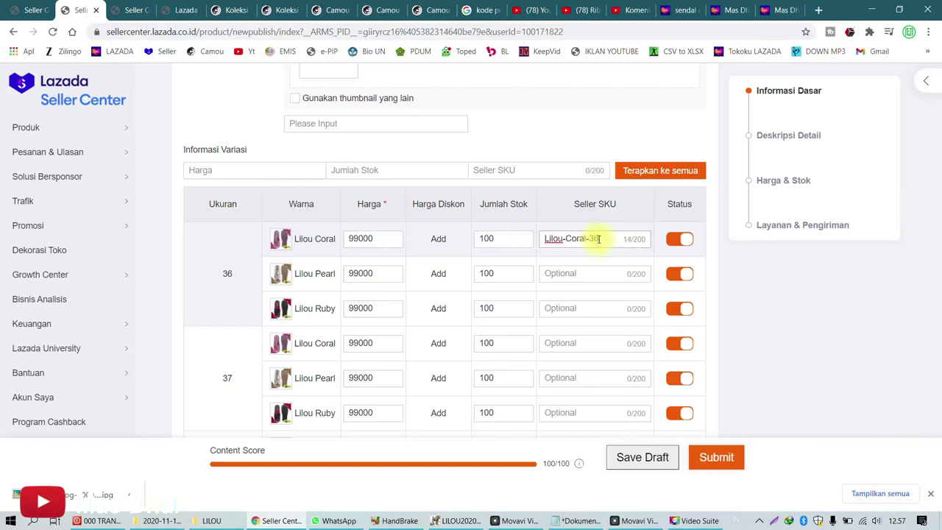
Step: Reuse the copied SKU text to enter "Lilou-Coral-37" and "Lilou-Coral-38" for the size 37 and 38 Lilou Coral variants
{"action": "left_click", "coordinate": [591, 341]}
{"action": "key", "text": "ctrl+v"}
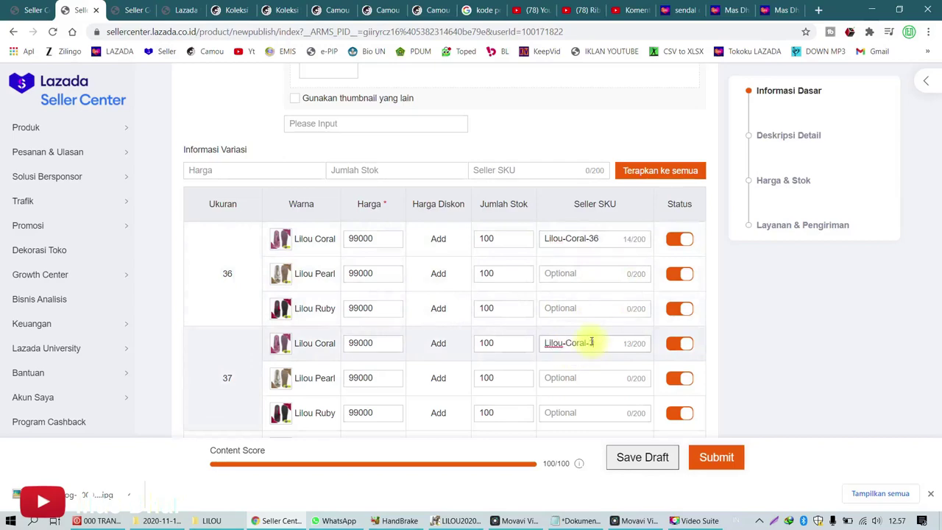
{"action": "scroll", "coordinate": [591, 341], "scroll_direction": "down", "scroll_amount": 3}
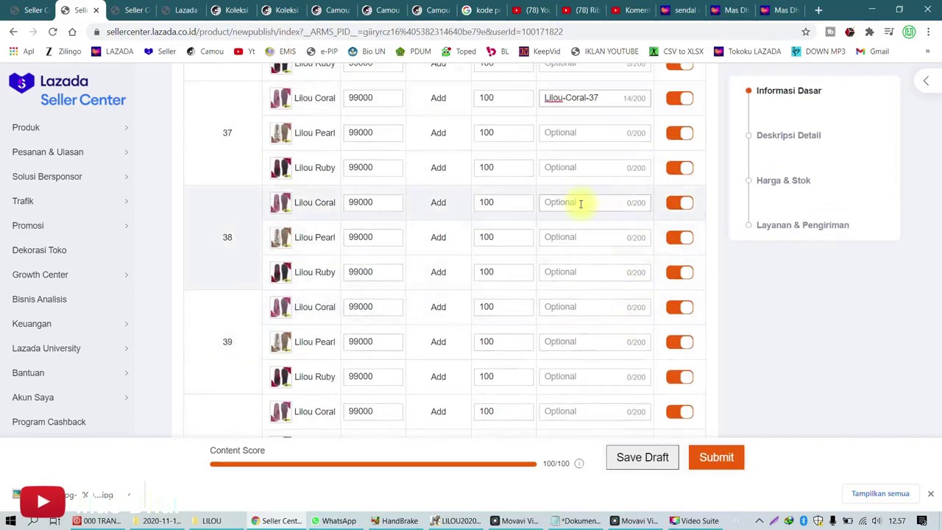
{"action": "key", "text": "ctrl+v"}
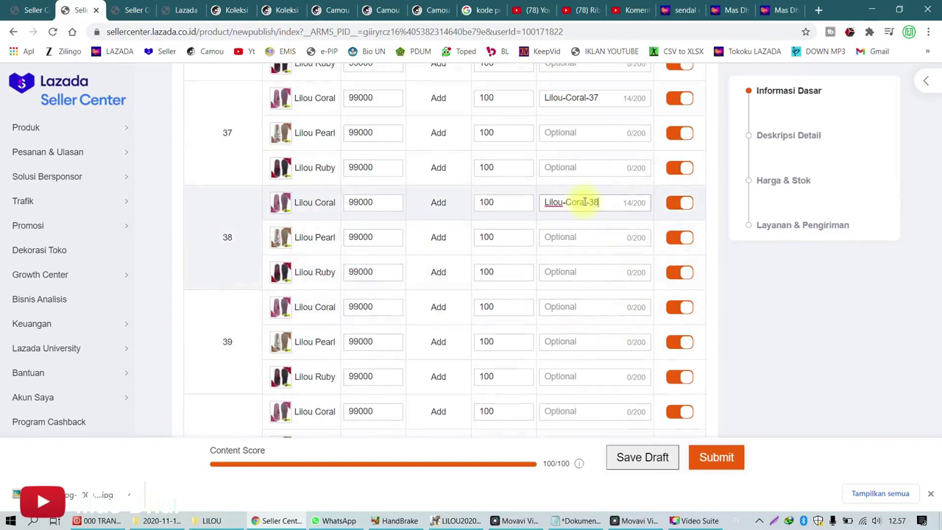
Step: Reuse the copied SKU text to enter "Lilou-Coral-39", "Lilou-Coral-40" and "Lilou-Coral-41" for the size 39, 40 and 41 Lilou Coral variants
{"action": "left_click", "coordinate": [571, 301]}
{"action": "key", "text": "ctrl+v"}
{"action": "type", "text": "39"}
{"action": "scroll", "coordinate": [578, 306], "scroll_direction": "down", "scroll_amount": 3}
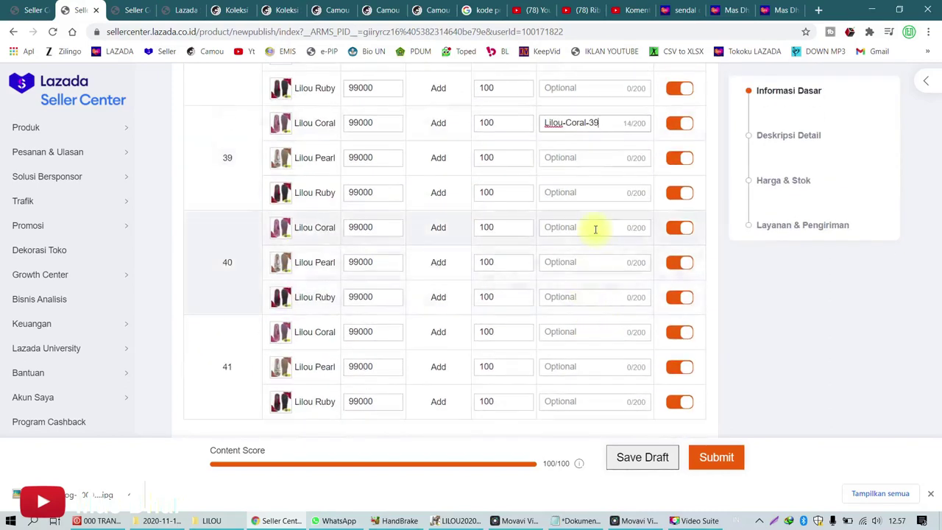
{"action": "left_click", "coordinate": [596, 229]}
{"action": "key", "text": "ctrl+v"}
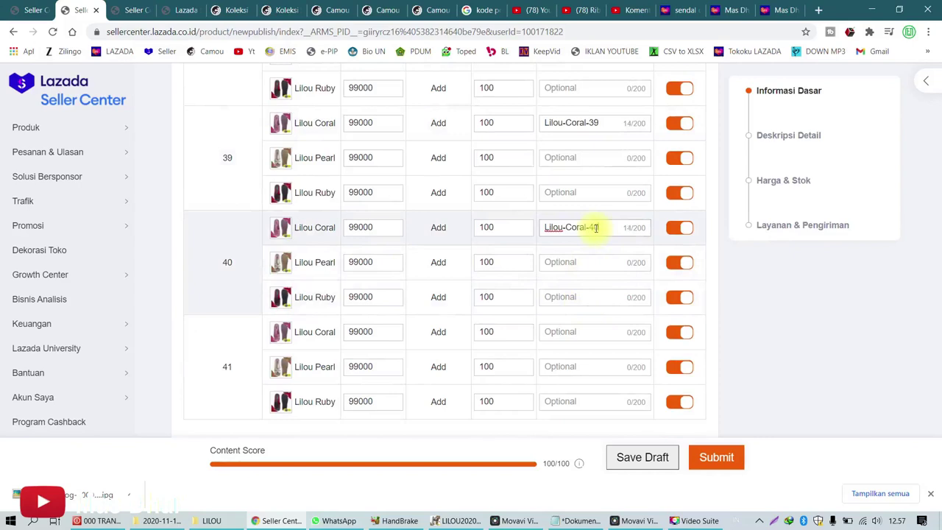
{"action": "left_click", "coordinate": [568, 327]}
{"action": "key", "text": "ctrl+v"}
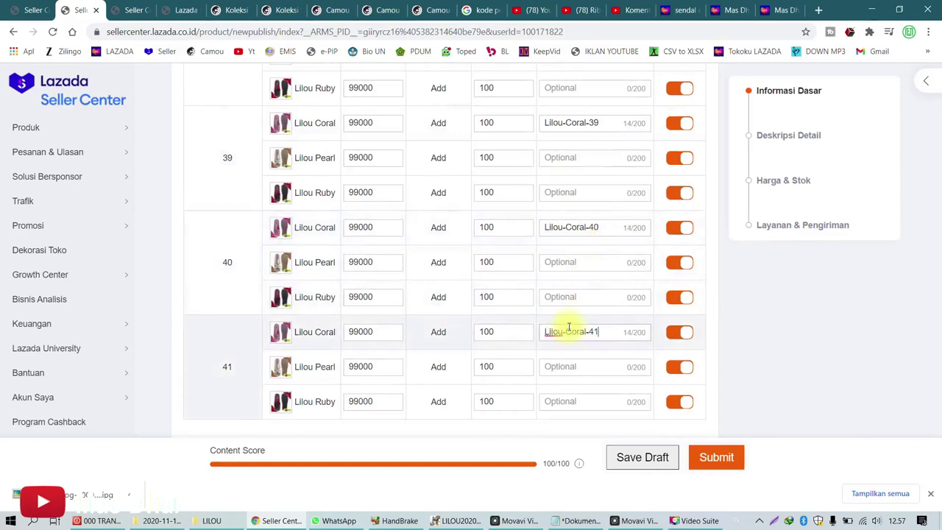
Step: Try the size 36 Lilou Coral SKU with spaces as "Lilou Coral 36", and restore it to "Lilou-Coral-36"
{"action": "scroll", "coordinate": [569, 327], "scroll_direction": "up", "scroll_amount": 4}
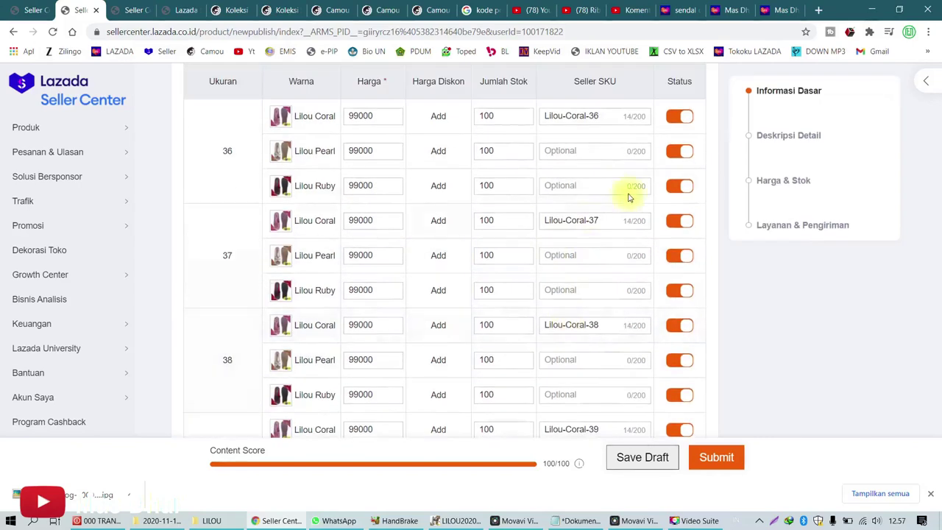
{"action": "left_click", "coordinate": [545, 115]}
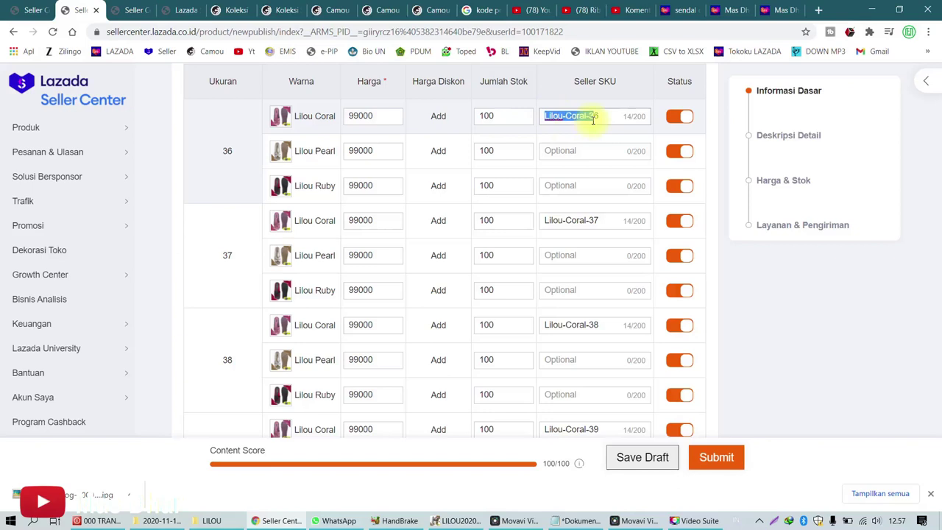
{"action": "left_click", "coordinate": [568, 116]}
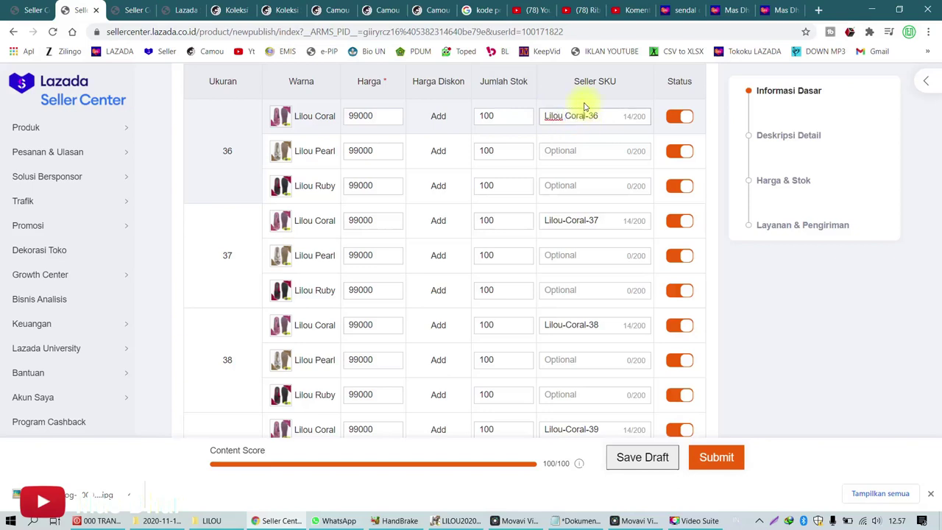
{"action": "left_click", "coordinate": [564, 149]}
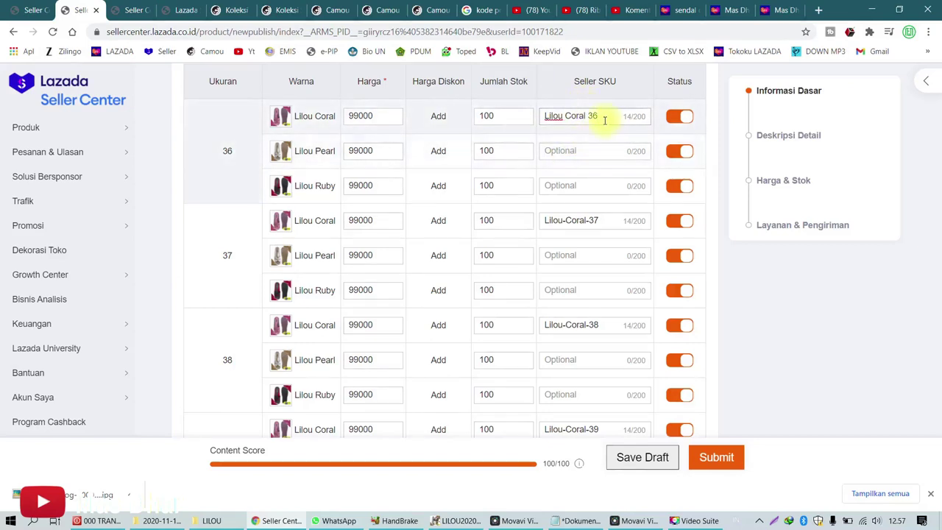
{"action": "left_click_drag", "start_coordinate": [589, 116], "coordinate": [523, 111]}
{"action": "key", "text": "ctrl+v"}
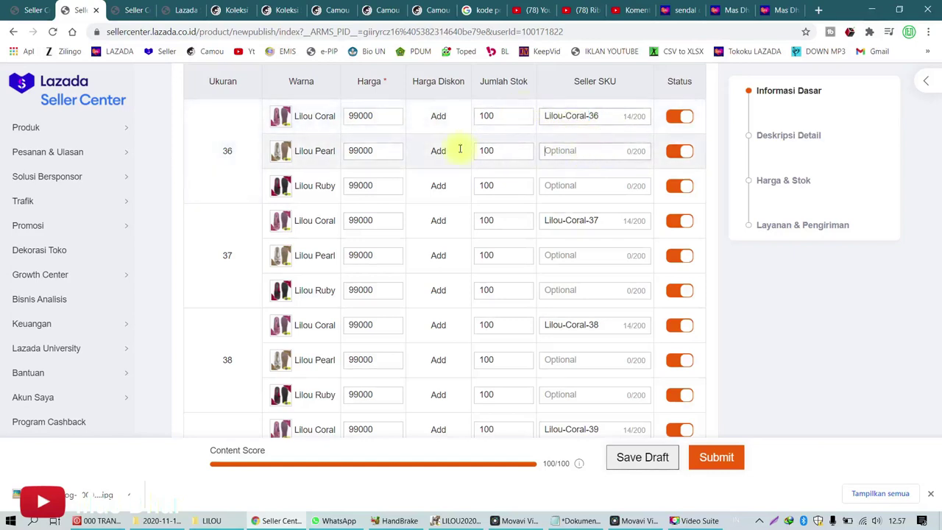
Step: Copy the variant name Lilou Pearl and use it to enter the Seller SKUs "Lilou-Pearl-36" through "Lilou-Pearl-41" for sizes 36 to 41
{"action": "left_click_drag", "start_coordinate": [342, 153], "coordinate": [295, 151]}
{"action": "key", "text": "ctrl+c"}
{"action": "left_click", "coordinate": [547, 150]}
{"action": "key", "text": "ctrl+v"}
Step: Use the variant name Lilou Ruby to enter "Lilou-Ruby-36" as the size 36 Seller SKU and copy the SKU text
{"action": "left_click_drag", "start_coordinate": [294, 186], "coordinate": [342, 186]}
{"action": "key", "text": "ctrl+c"}
{"action": "left_click", "coordinate": [559, 184]}
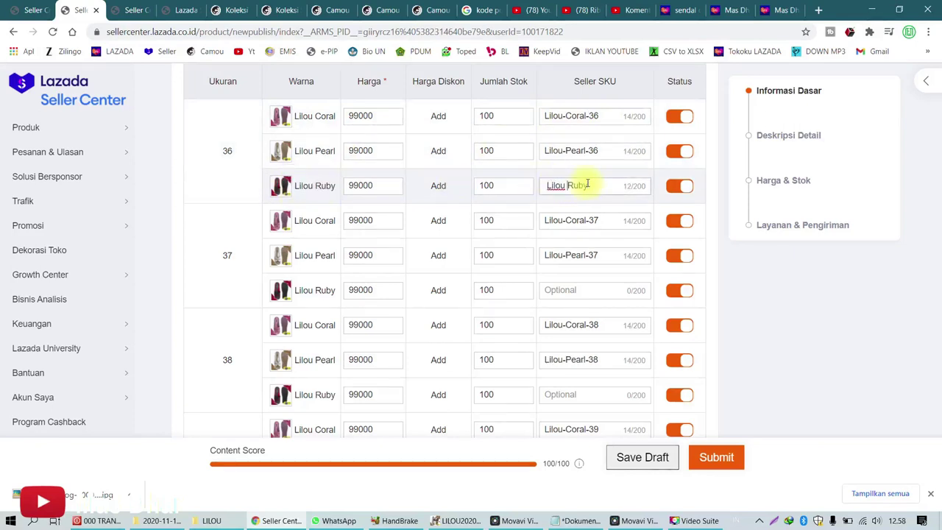
{"action": "left_click_drag", "start_coordinate": [604, 184], "coordinate": [540, 183]}
{"action": "key", "text": "ctrl+c"}
Step: Reuse the copied SKU text to enter "Lilou-Ruby-37" through "Lilou-Ruby-41" for the Lilou Ruby variants in sizes 37 to 41
{"action": "left_click", "coordinate": [592, 289]}
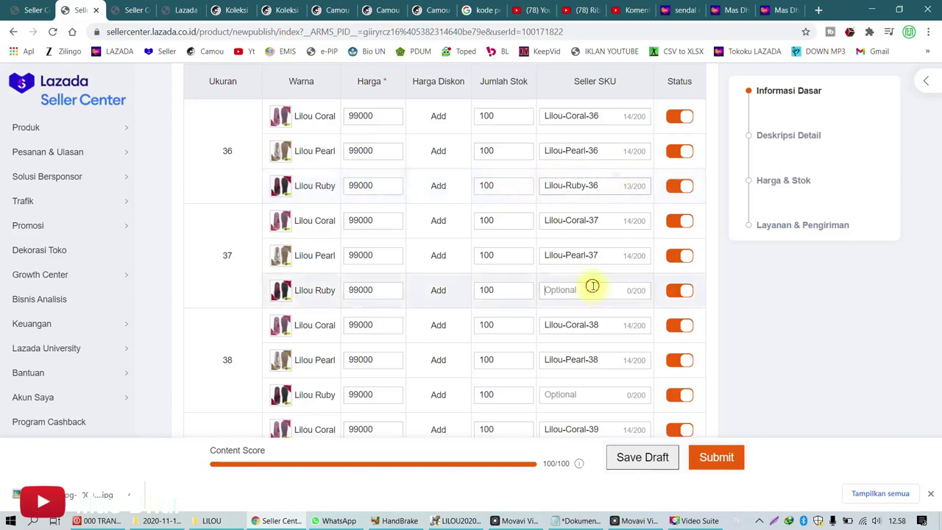
{"action": "left_click", "coordinate": [574, 393]}
{"action": "key", "text": "ctrl+v"}
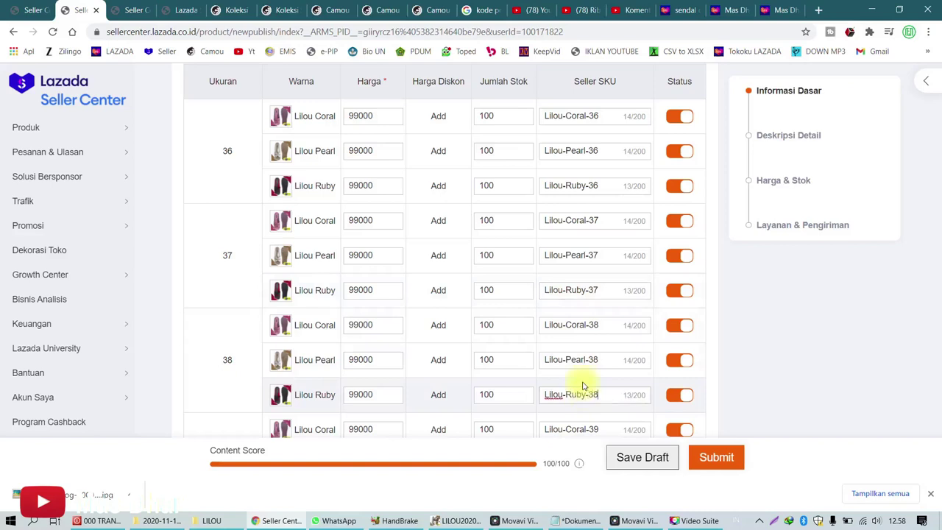
{"action": "type", "text": "38"}
{"action": "scroll", "coordinate": [583, 386], "scroll_direction": "down", "scroll_amount": 3}
{"action": "left_click", "coordinate": [606, 321]}
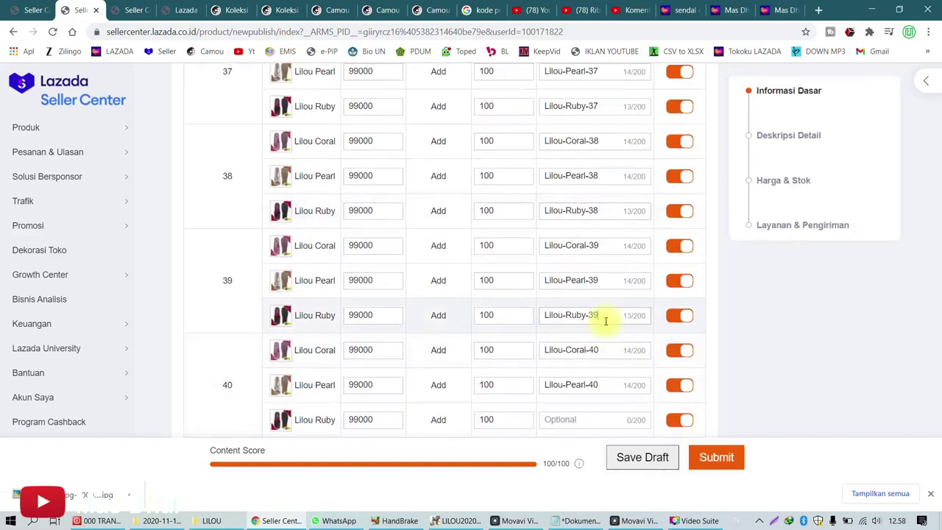
{"action": "left_click", "coordinate": [582, 424]}
{"action": "type", "text": "40"}
{"action": "scroll", "coordinate": [589, 420], "scroll_direction": "down", "scroll_amount": 3}
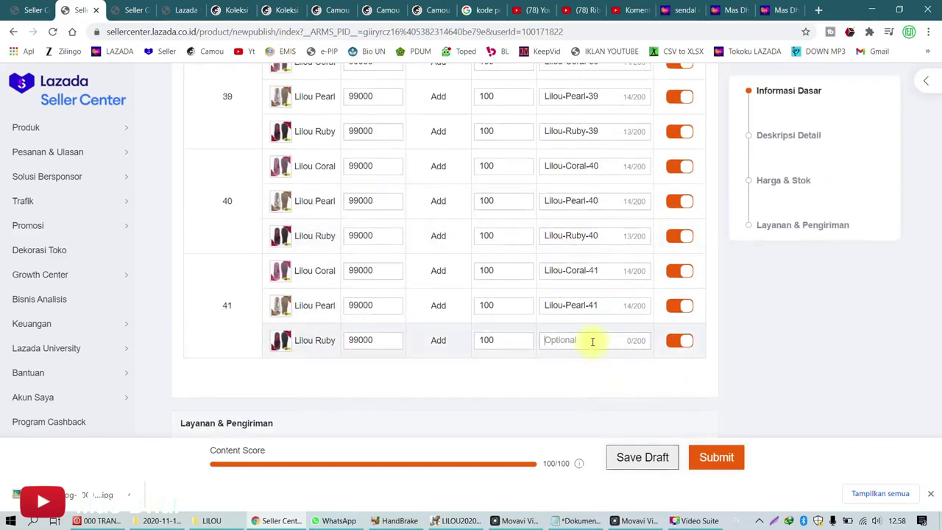
Step: Review the sizes, colour photos, prices, stock and Seller SKUs entered under Harga & Stok for all variants
{"action": "scroll", "coordinate": [590, 317], "scroll_direction": "up", "scroll_amount": 12}
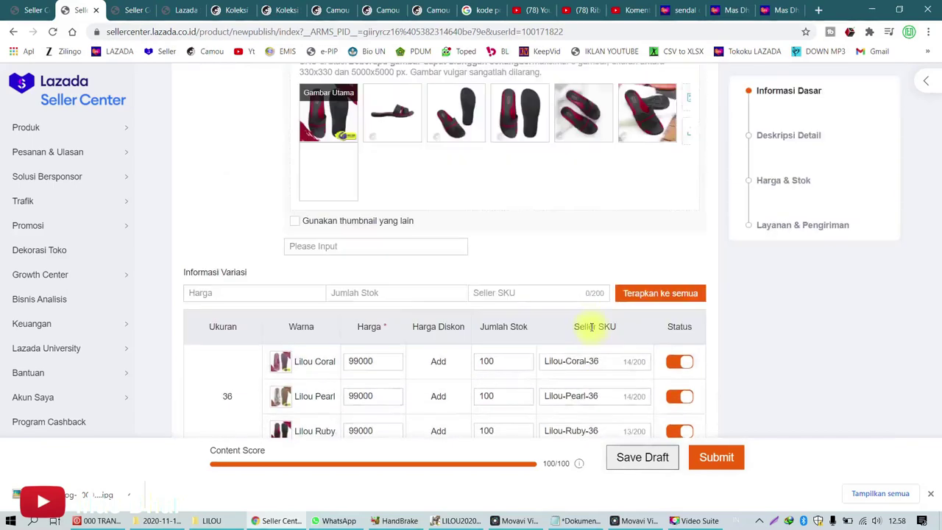
{"action": "scroll", "coordinate": [551, 305], "scroll_direction": "up", "scroll_amount": 3}
{"action": "scroll", "coordinate": [390, 232], "scroll_direction": "down", "scroll_amount": 7}
{"action": "scroll", "coordinate": [390, 213], "scroll_direction": "up", "scroll_amount": 9}
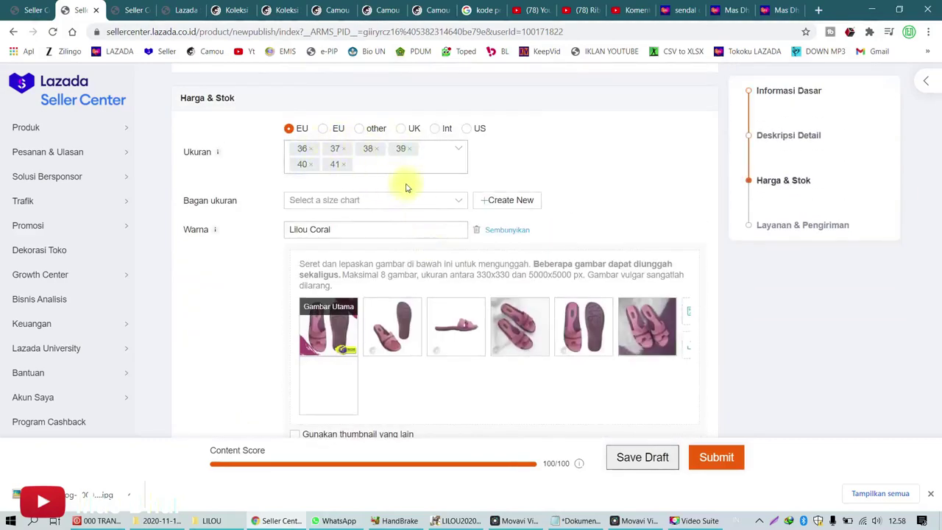
{"action": "scroll", "coordinate": [403, 187], "scroll_direction": "down", "scroll_amount": 10}
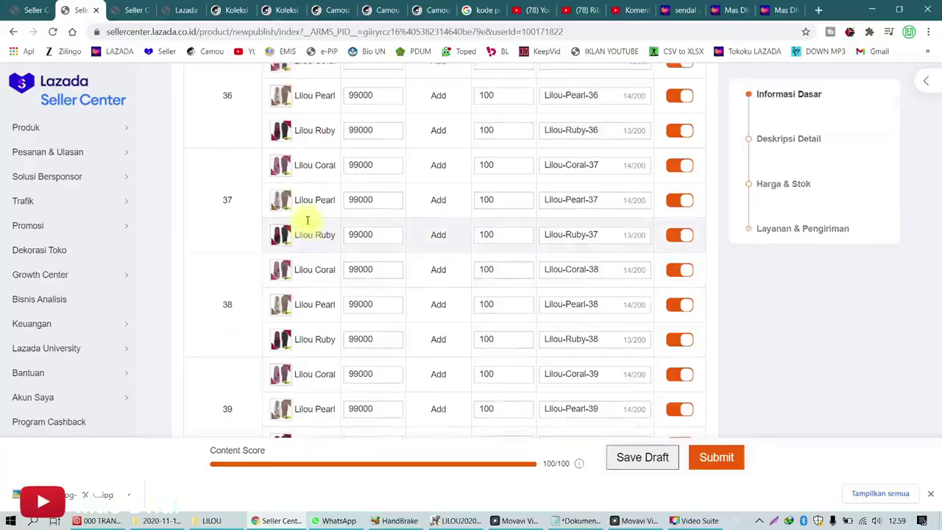
{"action": "scroll", "coordinate": [308, 219], "scroll_direction": "up", "scroll_amount": 3}
{"action": "scroll", "coordinate": [307, 219], "scroll_direction": "down", "scroll_amount": 9}
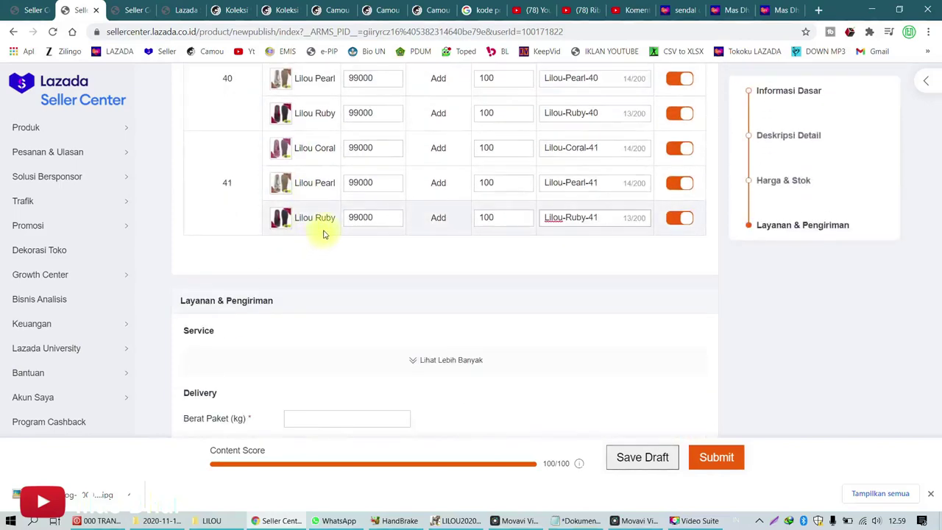
{"action": "scroll", "coordinate": [328, 234], "scroll_direction": "up", "scroll_amount": 15}
{"action": "scroll", "coordinate": [306, 225], "scroll_direction": "down", "scroll_amount": 4}
{"action": "scroll", "coordinate": [306, 225], "scroll_direction": "down", "scroll_amount": 1}
{"action": "scroll", "coordinate": [267, 197], "scroll_direction": "up", "scroll_amount": 12}
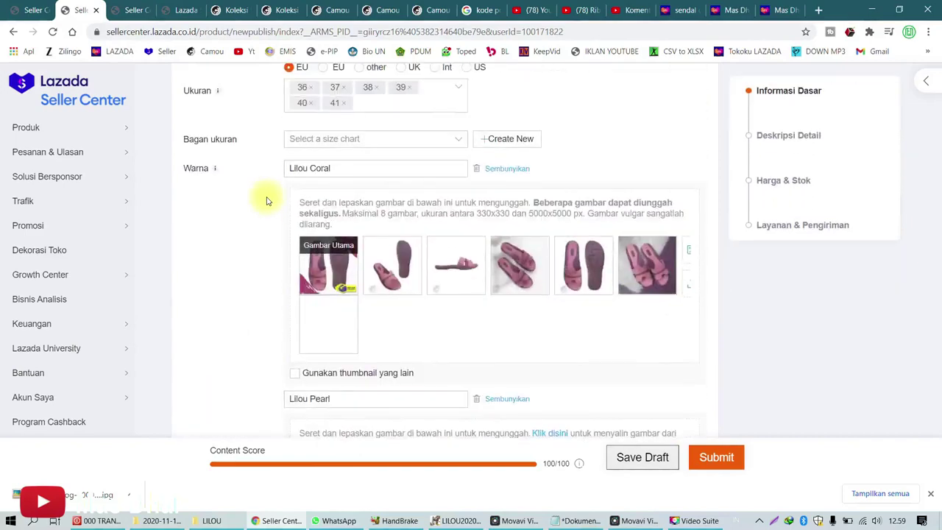
{"action": "scroll", "coordinate": [267, 204], "scroll_direction": "down", "scroll_amount": 4}
{"action": "scroll", "coordinate": [275, 196], "scroll_direction": "down", "scroll_amount": 18}
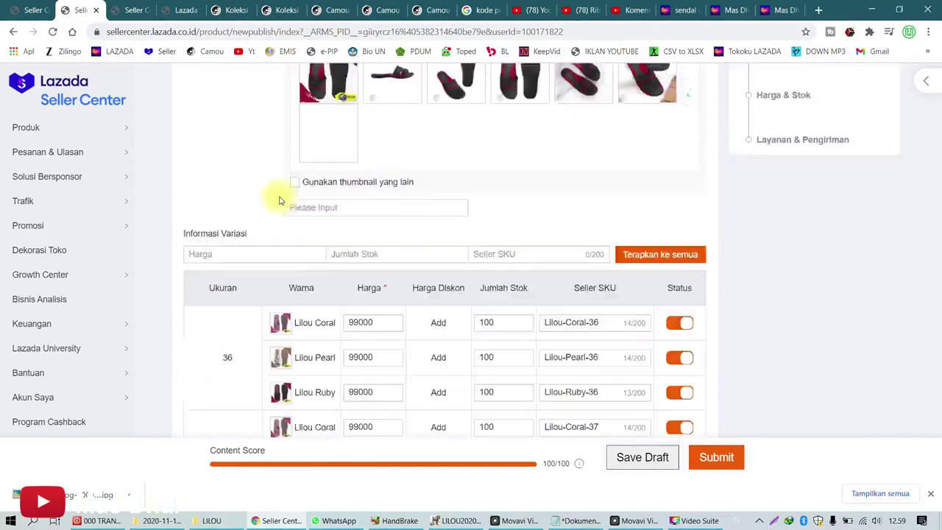
{"action": "scroll", "coordinate": [353, 218], "scroll_direction": "up", "scroll_amount": 3}
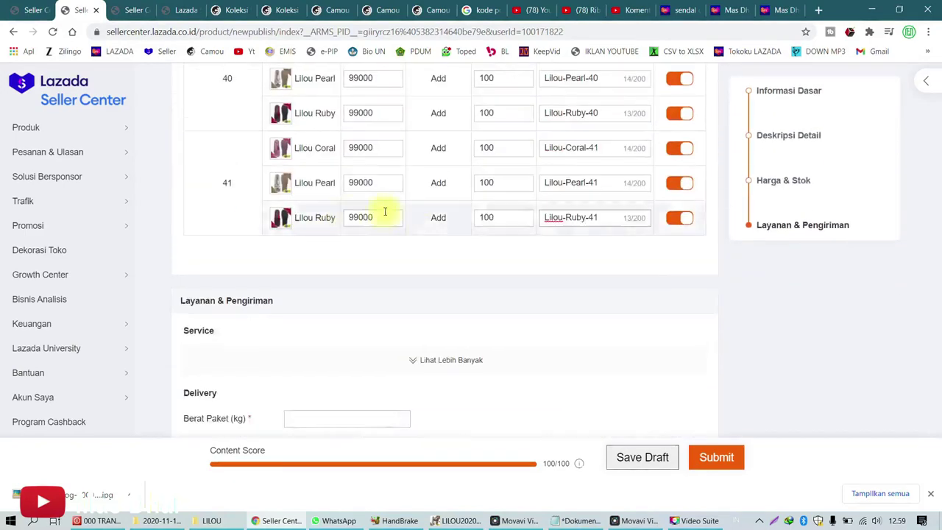
Step: Expand the Service settings under Layanan & Pengiriman and set Jenis Garansi to Tidak Ada Garansi
{"action": "left_click", "coordinate": [455, 357]}
{"action": "scroll", "coordinate": [579, 271], "scroll_direction": "down", "scroll_amount": 3}
{"action": "left_click", "coordinate": [421, 173]}
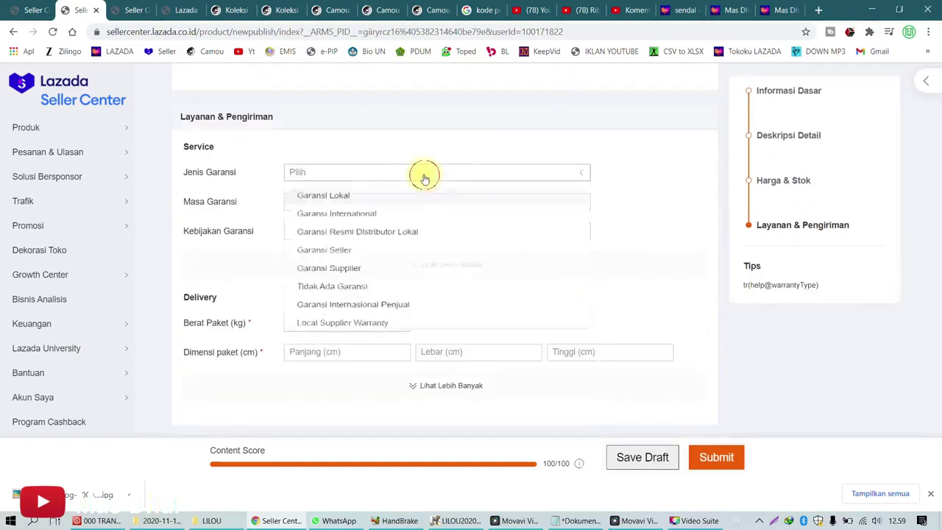
{"action": "left_click", "coordinate": [331, 295]}
{"action": "scroll", "coordinate": [331, 295], "scroll_direction": "down", "scroll_amount": 2}
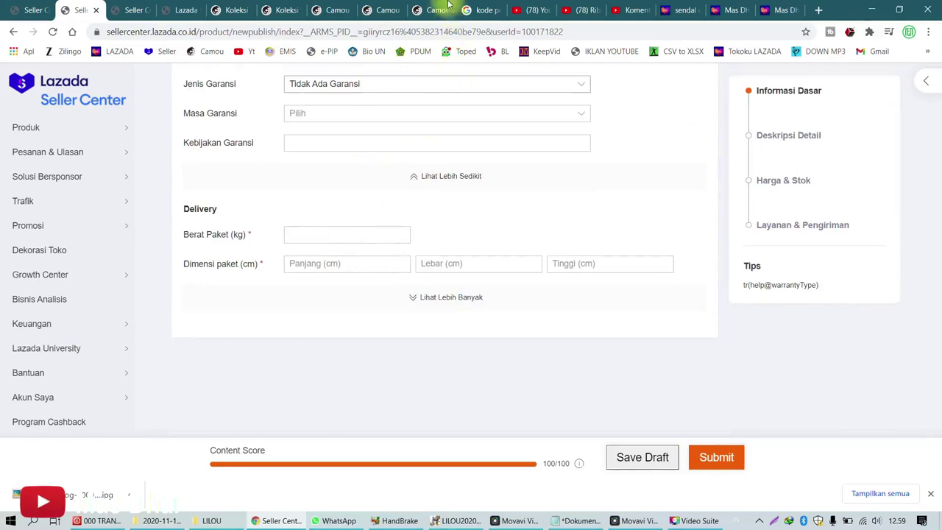
Step: Set the package weight to 0.75 kg and the package dimensions to 30 x 16 x 11 cm
{"action": "left_click", "coordinate": [315, 234]}
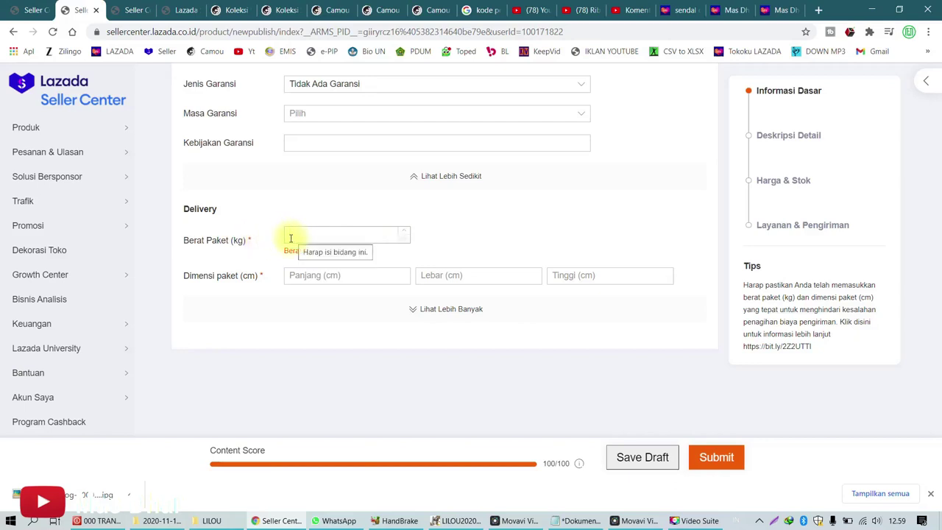
{"action": "type", "text": "0.75"}
{"action": "left_click", "coordinate": [318, 278]}
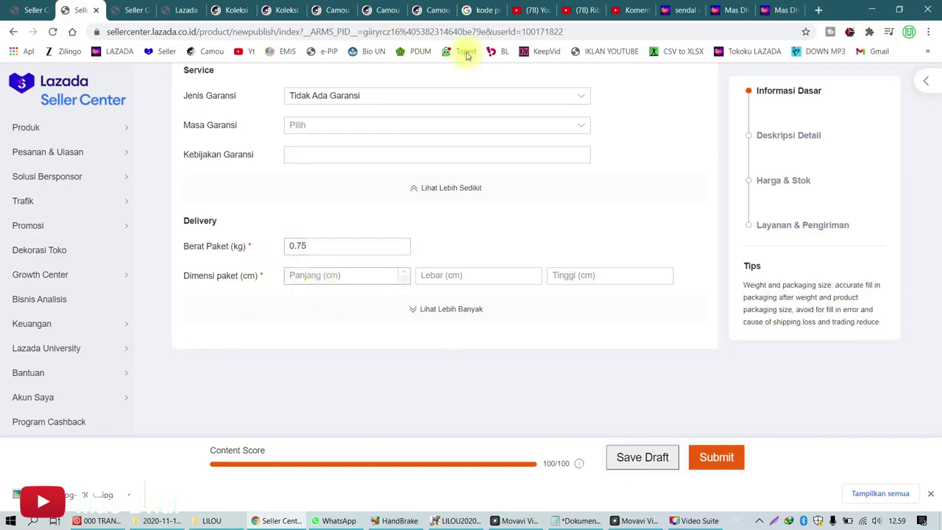
{"action": "left_click", "coordinate": [318, 206]}
{"action": "left_click", "coordinate": [468, 275]}
{"action": "type", "text": "17"}
{"action": "left_click", "coordinate": [469, 264]}
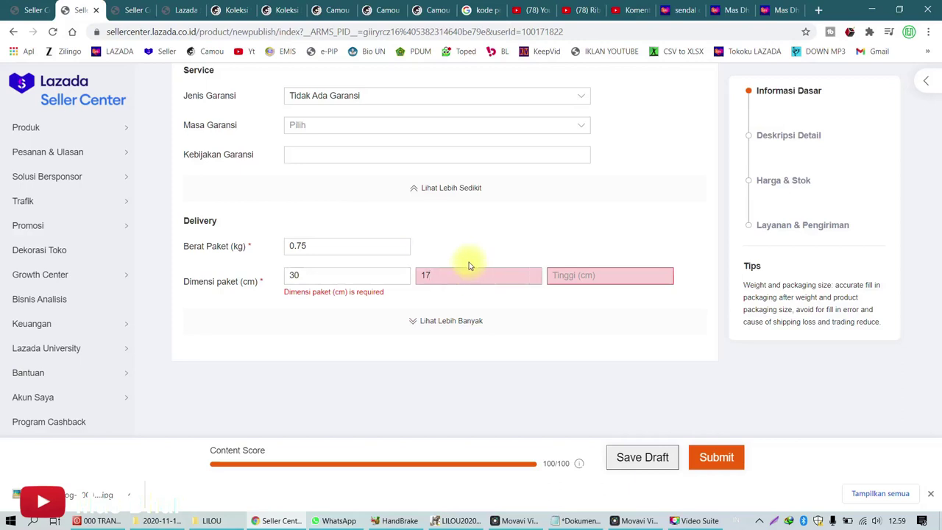
{"action": "left_click", "coordinate": [595, 272]}
{"action": "type", "text": "2"}
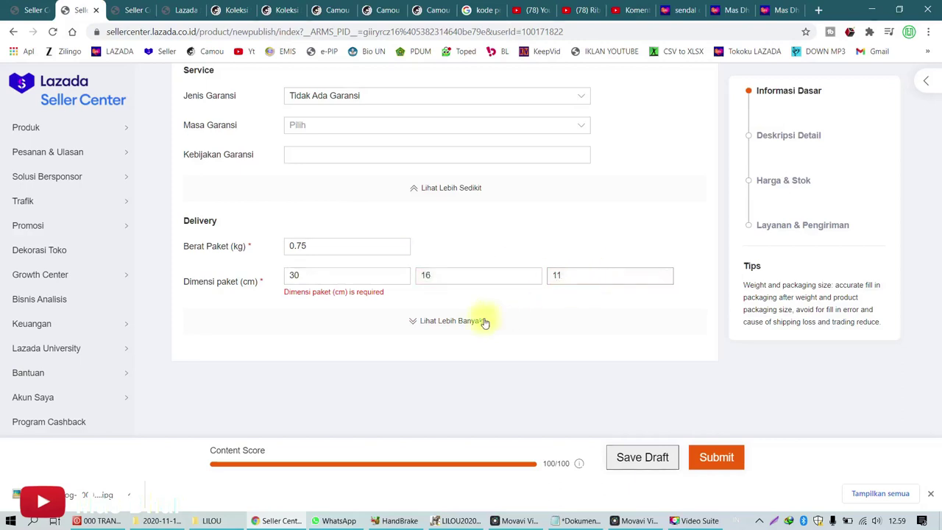
Step: Set Barang Berbahaya to None and Opsi Pengiriman Instant to Tidak in the expanded Delivery settings, and submit the listing
{"action": "left_click", "coordinate": [459, 319]}
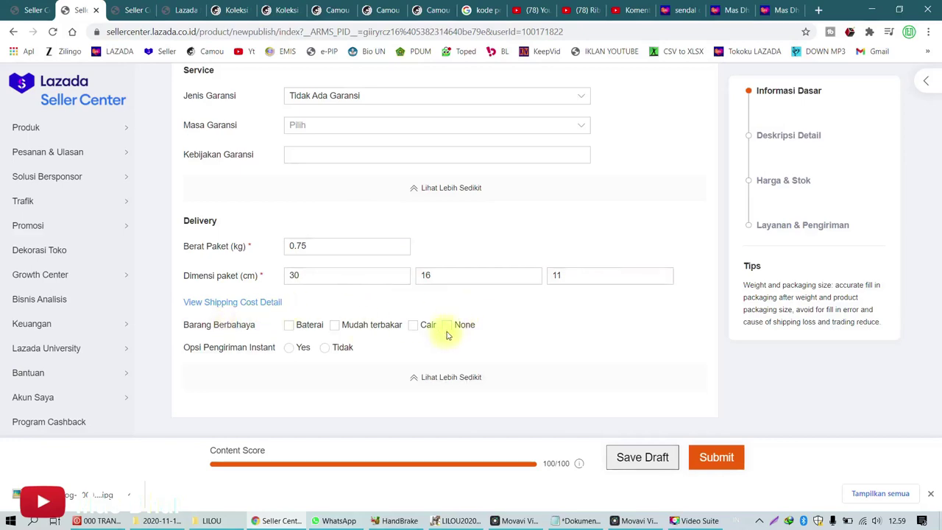
{"action": "left_click", "coordinate": [447, 325]}
{"action": "left_click", "coordinate": [340, 349]}
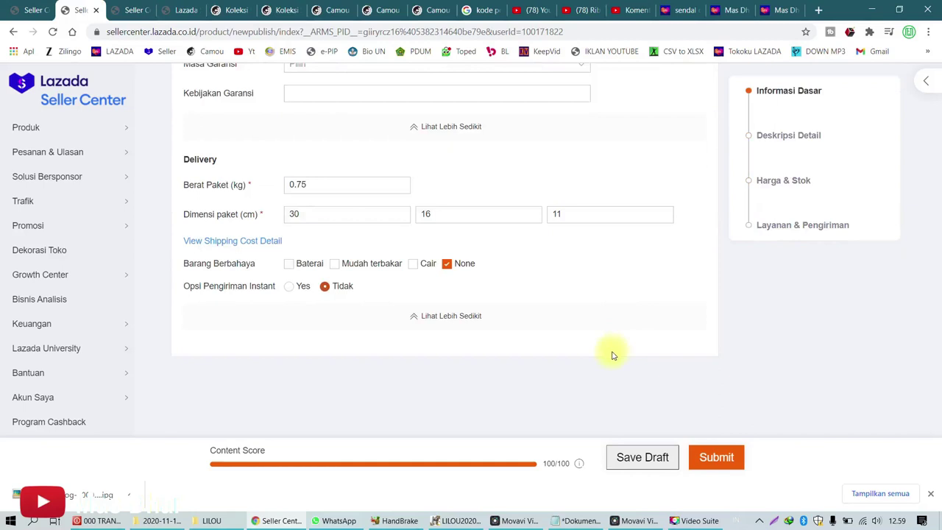
{"action": "left_click", "coordinate": [713, 456]}
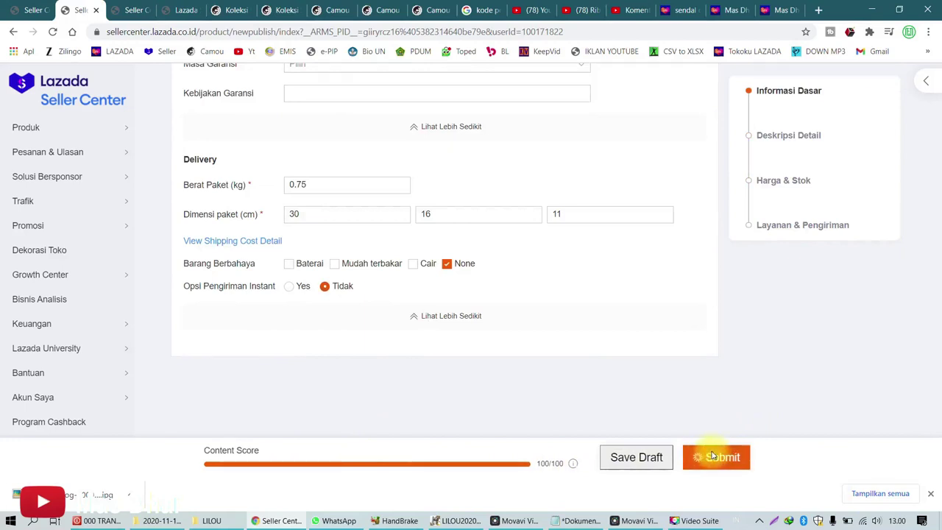